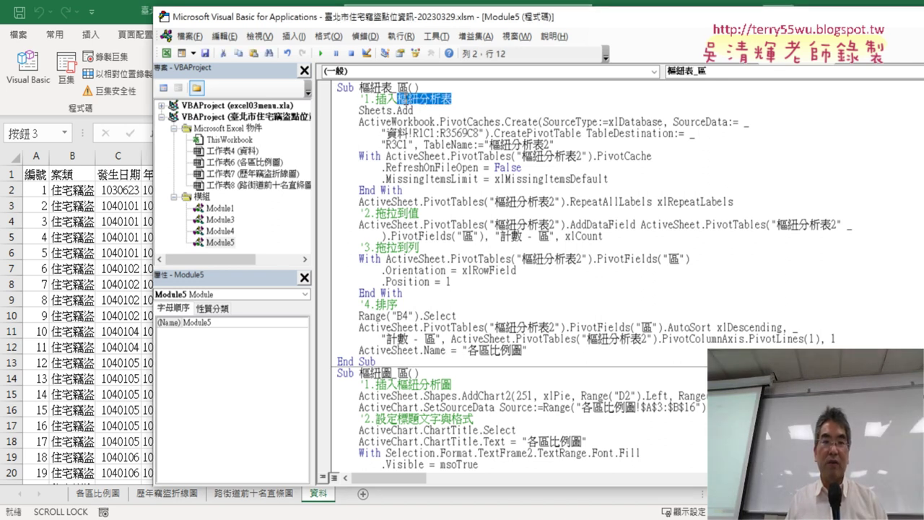
Step: Highlight the pivot macro's step comments: 1.插入樞紐分析表, 2.拖拉到值, 3.拖拉到列, 4.排序
{"action": "left_click_drag", "start_coordinate": [455, 107], "coordinate": [337, 104]}
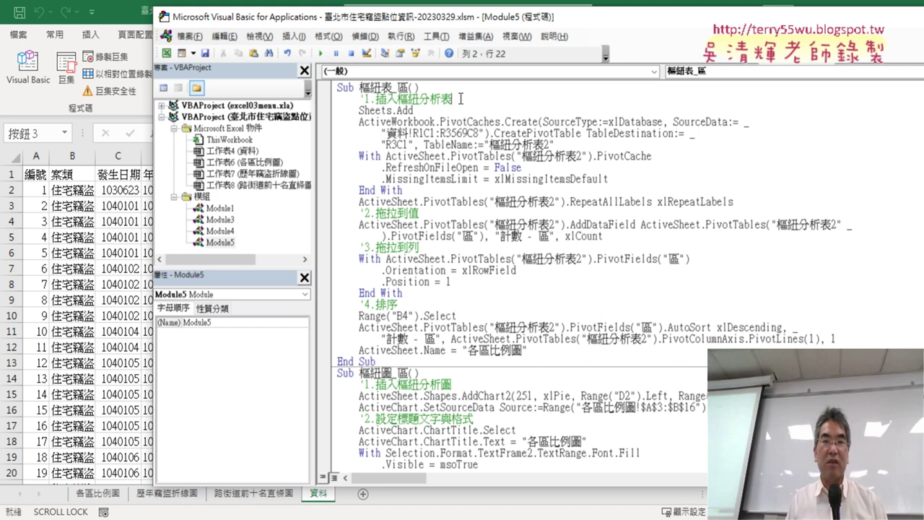
{"action": "left_click", "coordinate": [336, 99], "text": "shift"}
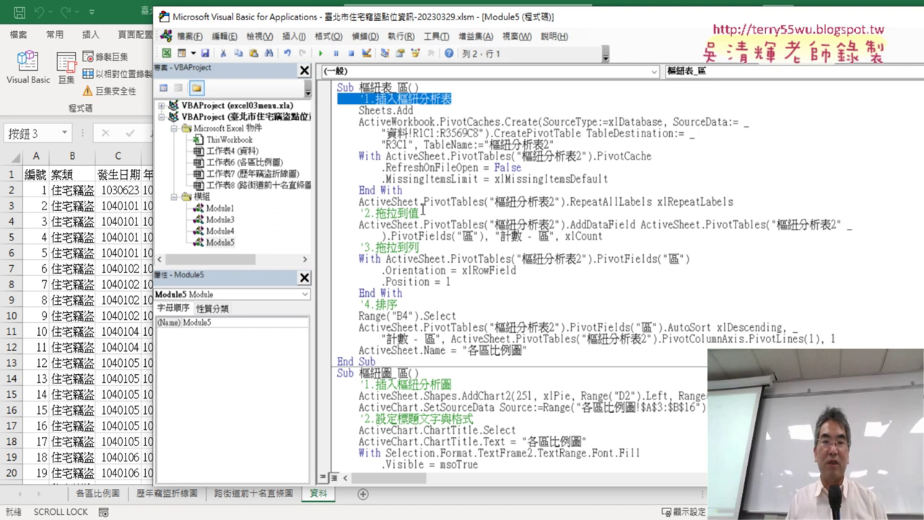
{"action": "left_click_drag", "start_coordinate": [422, 212], "coordinate": [342, 213]}
{"action": "left_click_drag", "start_coordinate": [420, 247], "coordinate": [342, 248]}
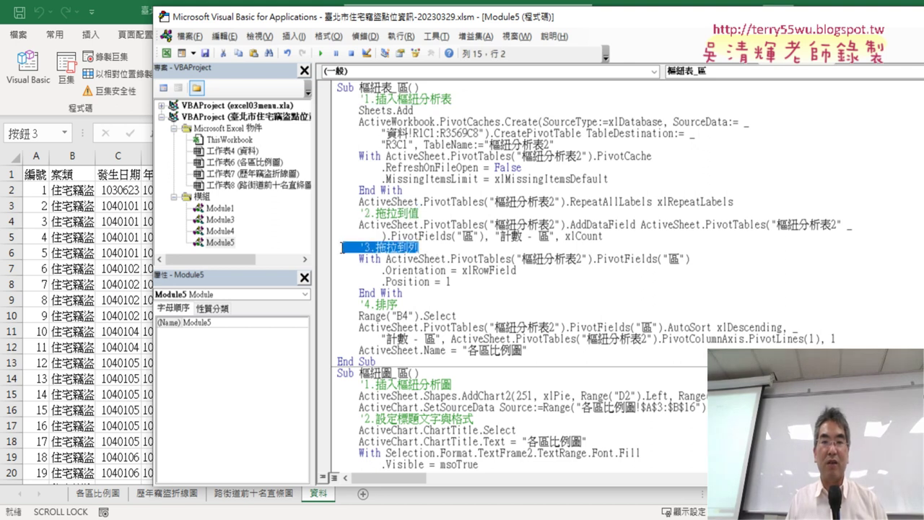
{"action": "left_click_drag", "start_coordinate": [408, 308], "coordinate": [342, 304]}
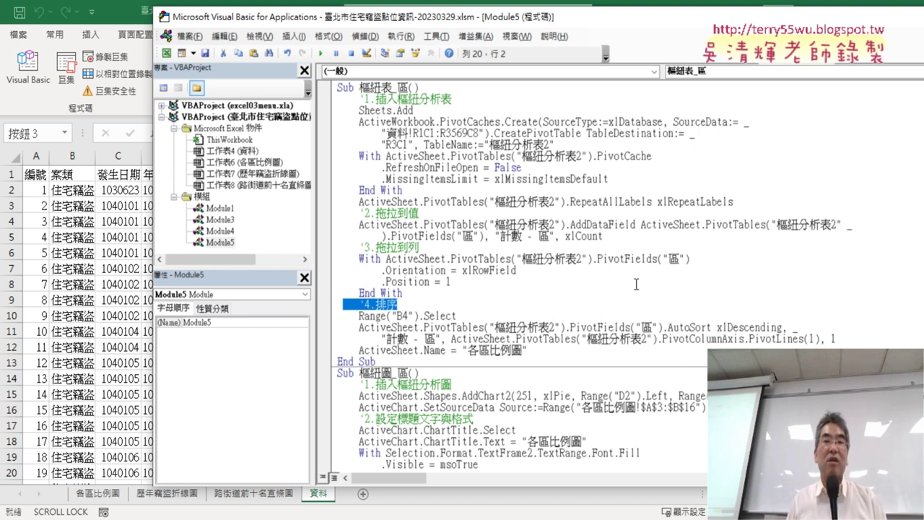
{"action": "mouse_move", "coordinate": [457, 100]}
{"action": "left_mouse_down"}
{"action": "mouse_move", "coordinate": [367, 108]}
{"action": "mouse_move", "coordinate": [364, 99]}
{"action": "left_mouse_up"}
{"action": "left_click_drag", "start_coordinate": [419, 212], "coordinate": [364, 214]}
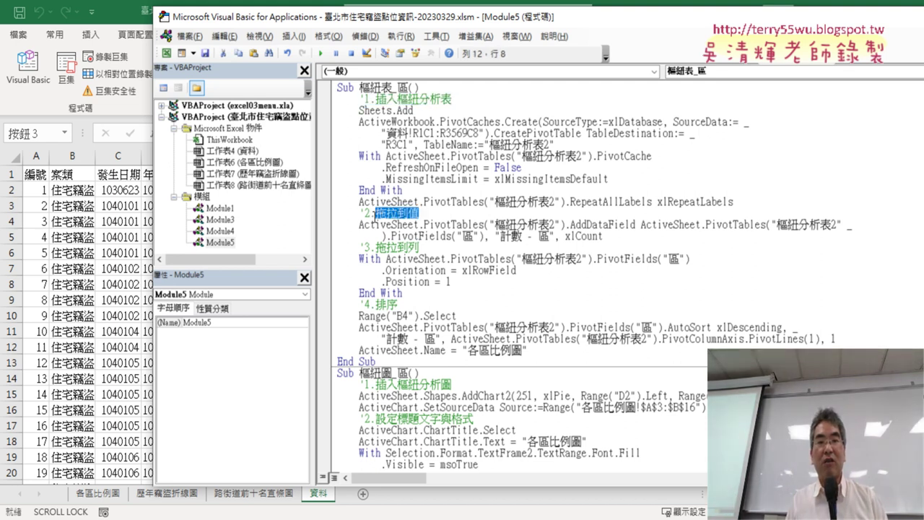
{"action": "left_click", "coordinate": [417, 248]}
{"action": "left_click", "coordinate": [414, 303]}
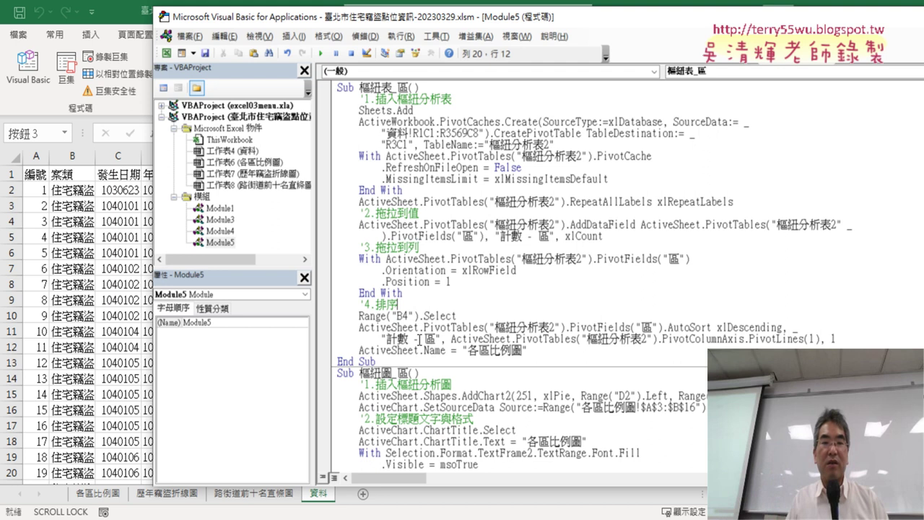
Step: Review 樞紐圖_區's title-formatting code (各區比例圖 text, bold font), data labels and legend deletion
{"action": "scroll", "coordinate": [486, 315], "scroll_direction": "down", "scroll_amount": 2}
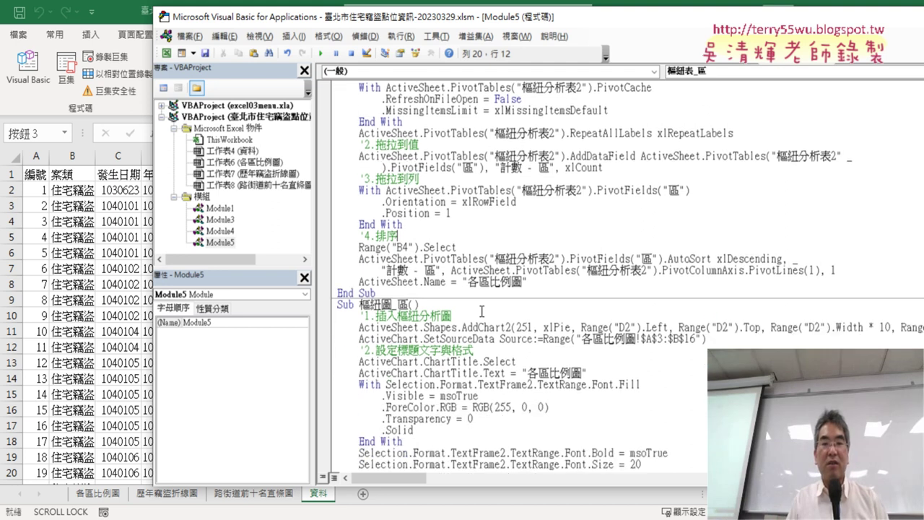
{"action": "scroll", "coordinate": [483, 310], "scroll_direction": "down", "scroll_amount": 4}
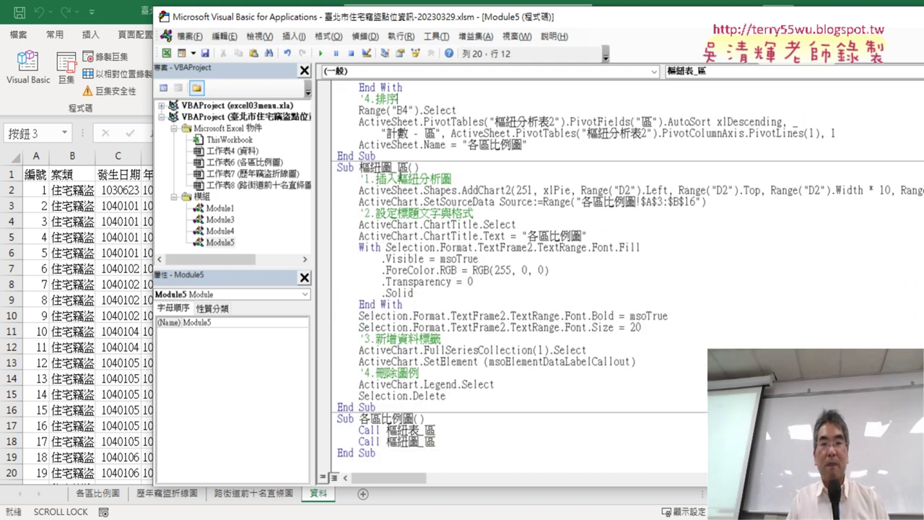
{"action": "left_click_drag", "start_coordinate": [360, 166], "coordinate": [421, 166]}
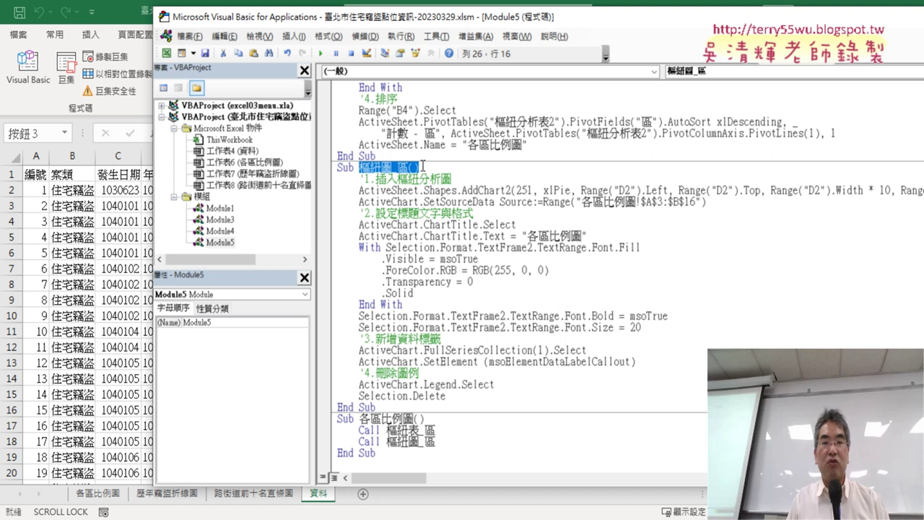
{"action": "left_click", "coordinate": [471, 183]}
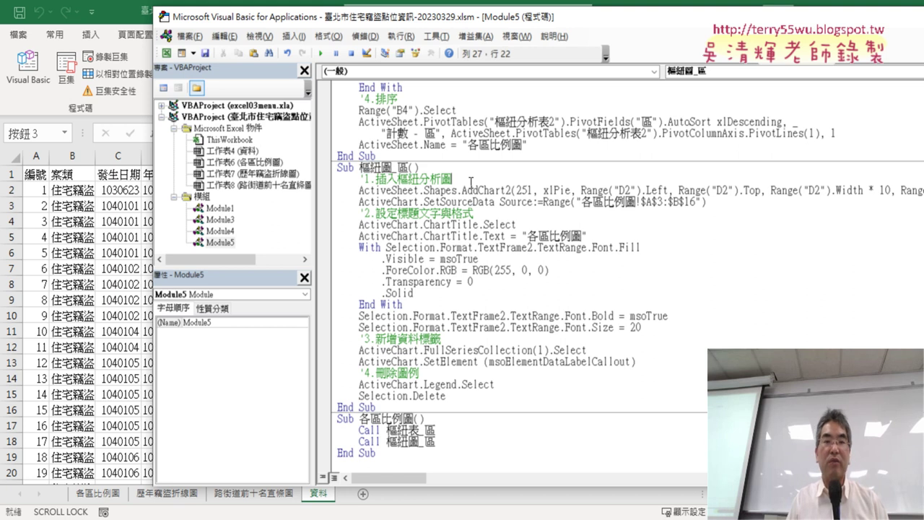
{"action": "left_click", "coordinate": [481, 213]}
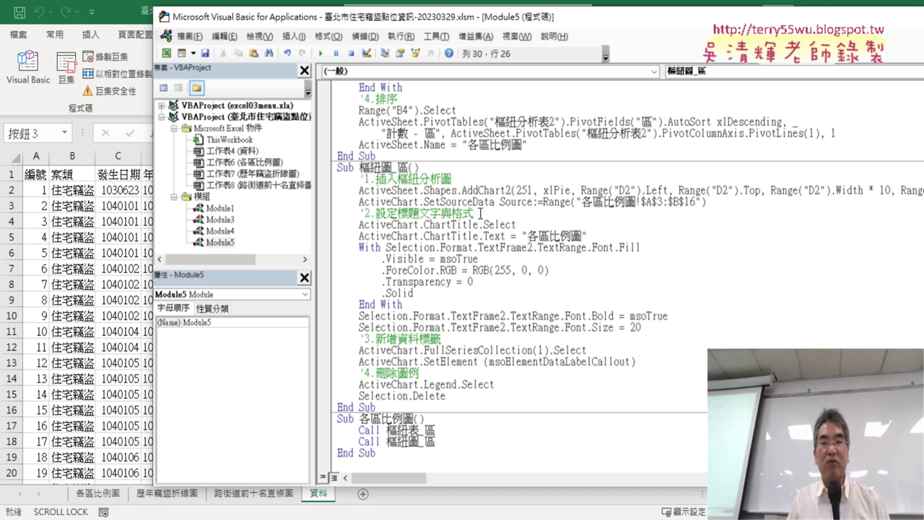
{"action": "left_click_drag", "start_coordinate": [481, 214], "coordinate": [396, 214]}
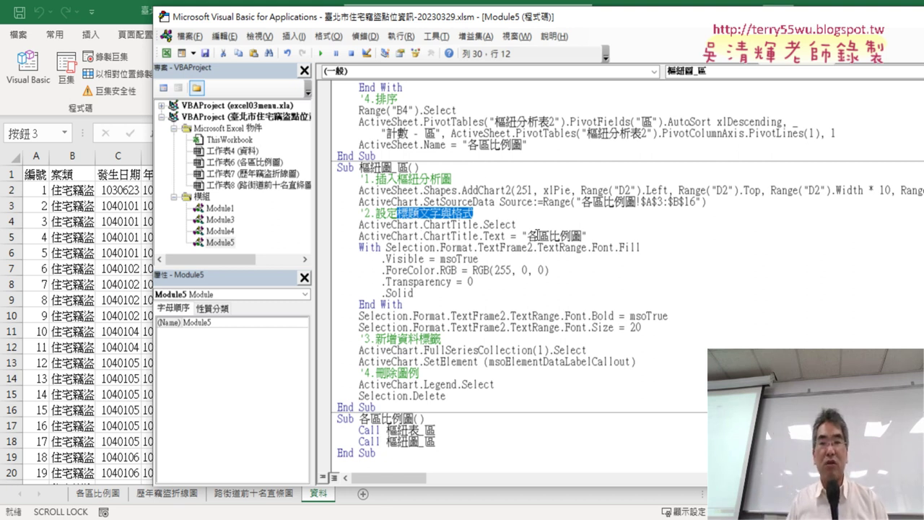
{"action": "left_click_drag", "start_coordinate": [528, 235], "coordinate": [586, 236]}
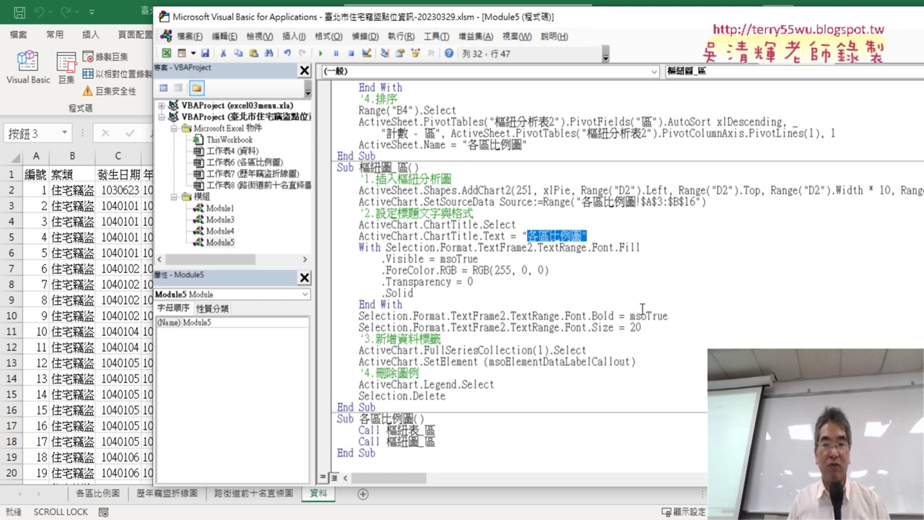
{"action": "left_click_drag", "start_coordinate": [668, 315], "coordinate": [569, 316]}
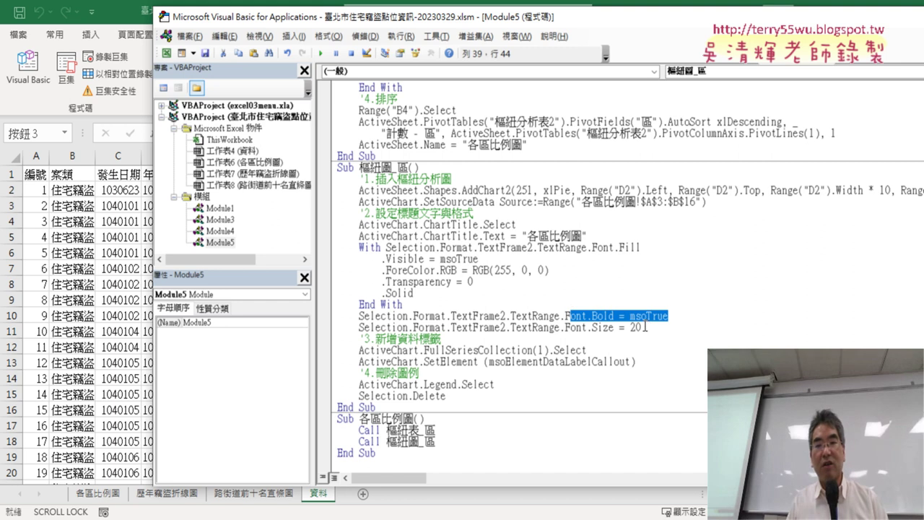
{"action": "left_click_drag", "start_coordinate": [647, 326], "coordinate": [338, 229]}
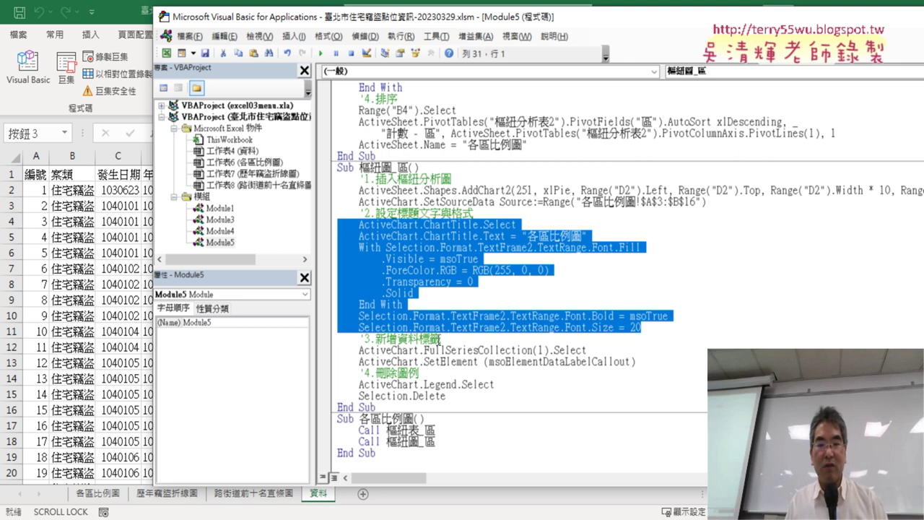
{"action": "left_click", "coordinate": [447, 349]}
{"action": "left_click", "coordinate": [421, 377]}
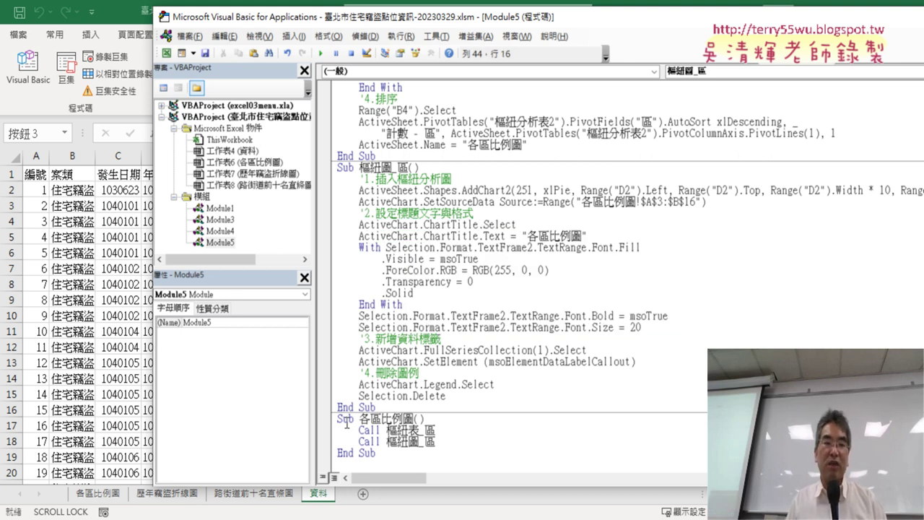
Step: Delete the 各區比例圖 sheet
{"action": "right_click", "coordinate": [97, 494]}
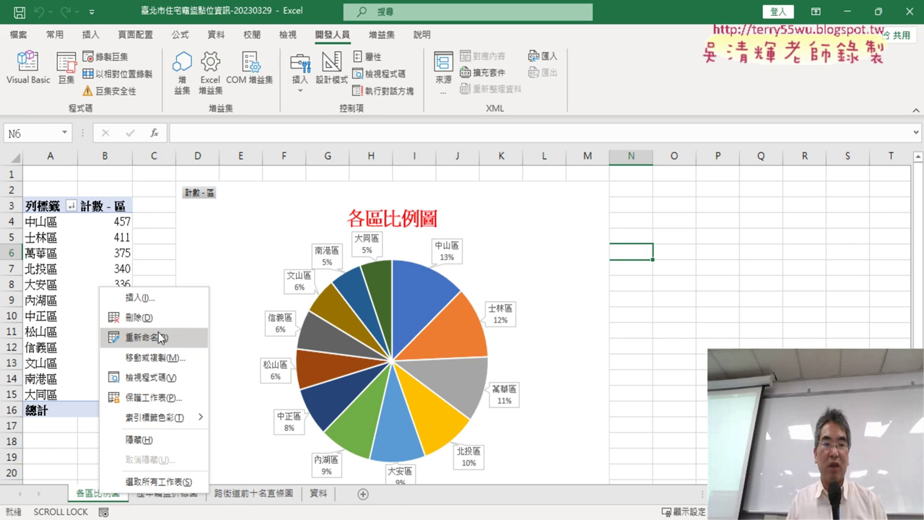
{"action": "left_click", "coordinate": [137, 317]}
{"action": "left_click", "coordinate": [439, 306]}
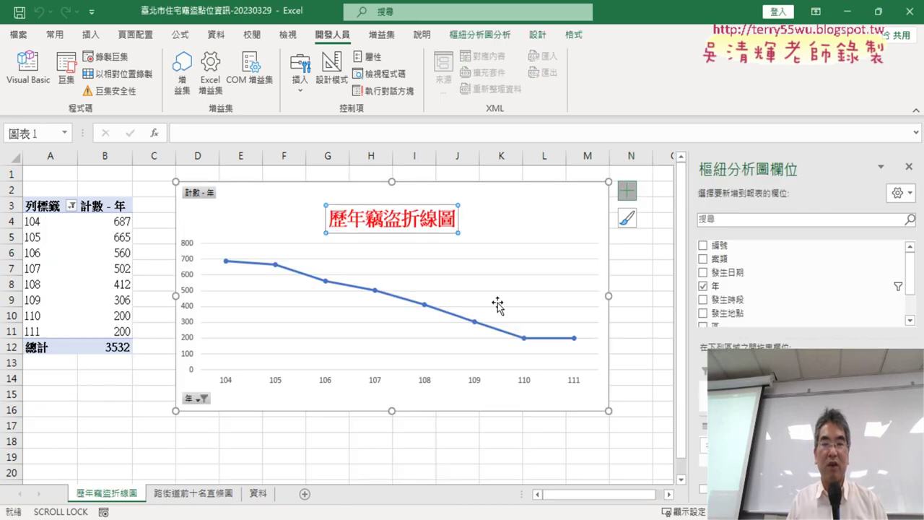
Step: Rebuild 各區比例圖 with the 資料 sheet button, then select the street chart's red title
{"action": "left_click", "coordinate": [260, 494]}
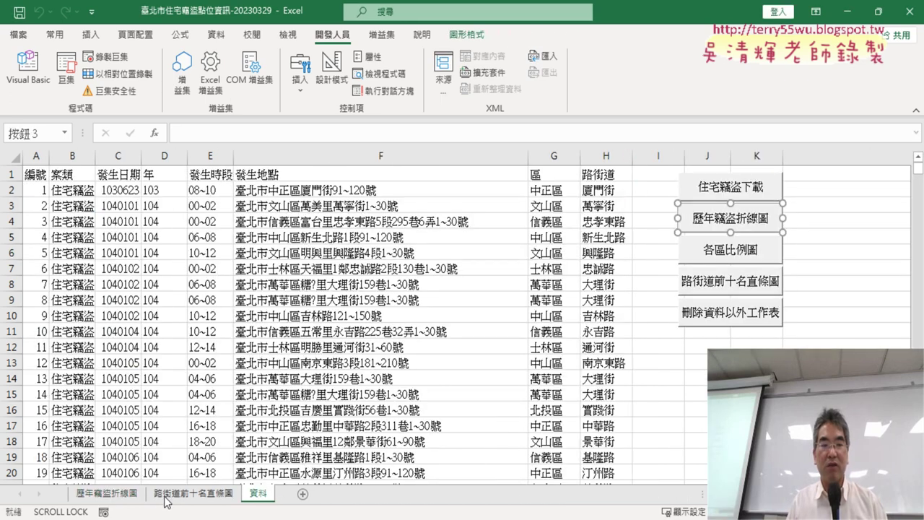
{"action": "left_click", "coordinate": [744, 254]}
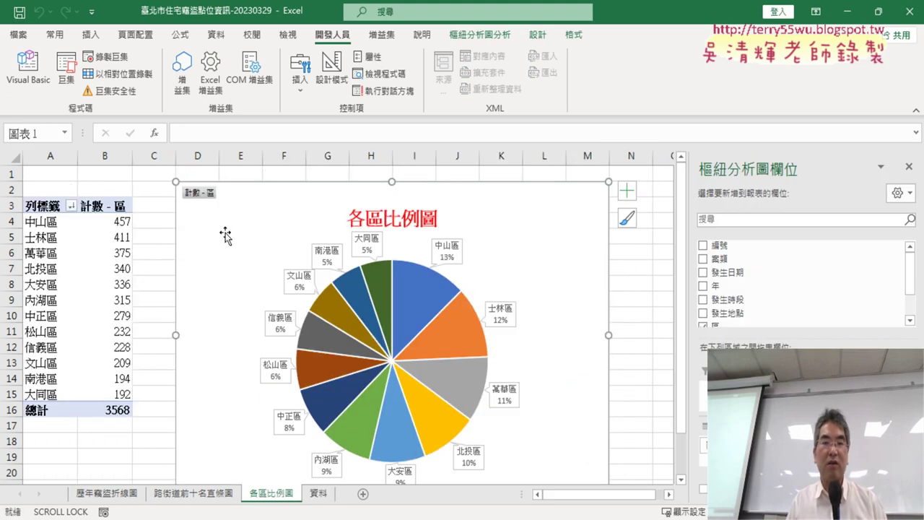
{"action": "left_click", "coordinate": [208, 494]}
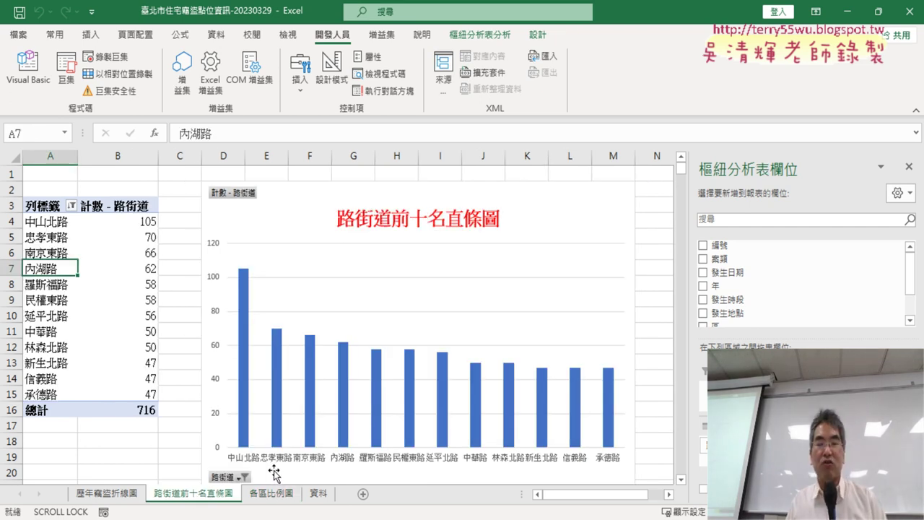
{"action": "left_click", "coordinate": [384, 215]}
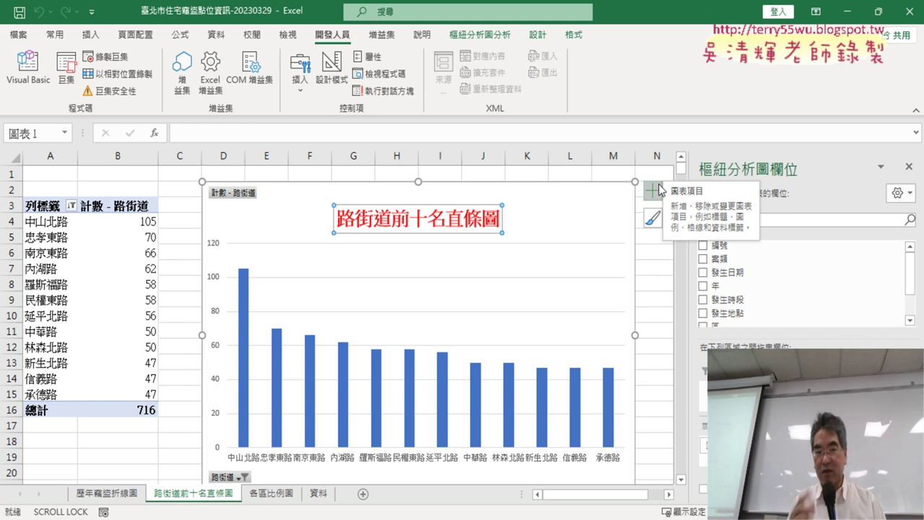
Step: Cut the whole Sub 樞紐表_區 procedure out of Module5
{"action": "left_click", "coordinate": [27, 69]}
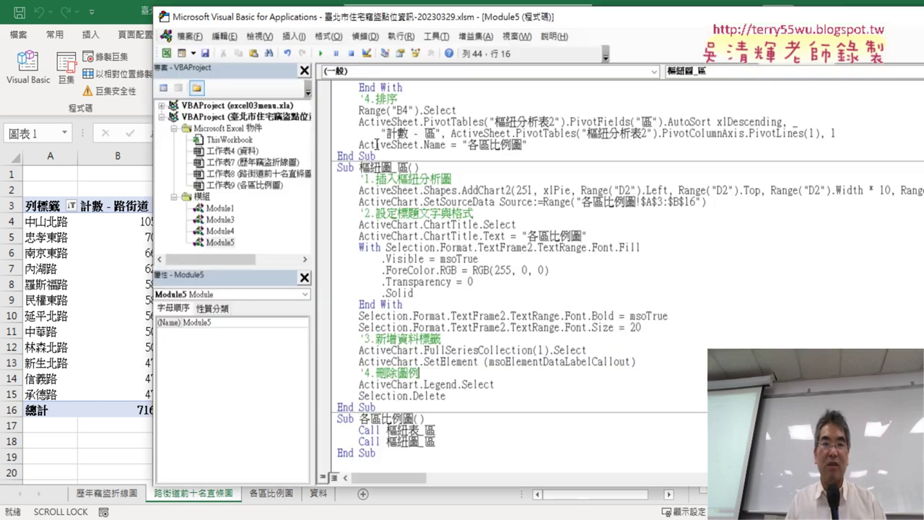
{"action": "scroll", "coordinate": [555, 242], "scroll_direction": "up", "scroll_amount": 7}
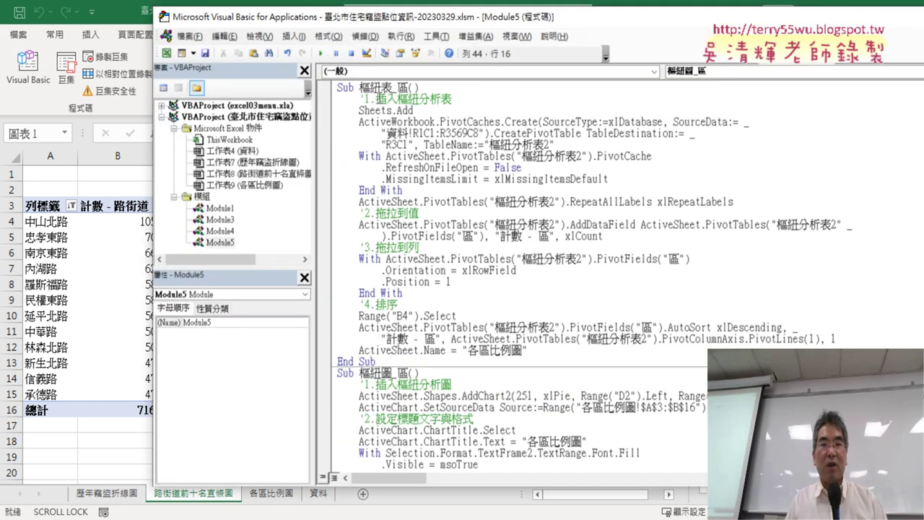
{"action": "left_click_drag", "start_coordinate": [337, 87], "coordinate": [447, 361]}
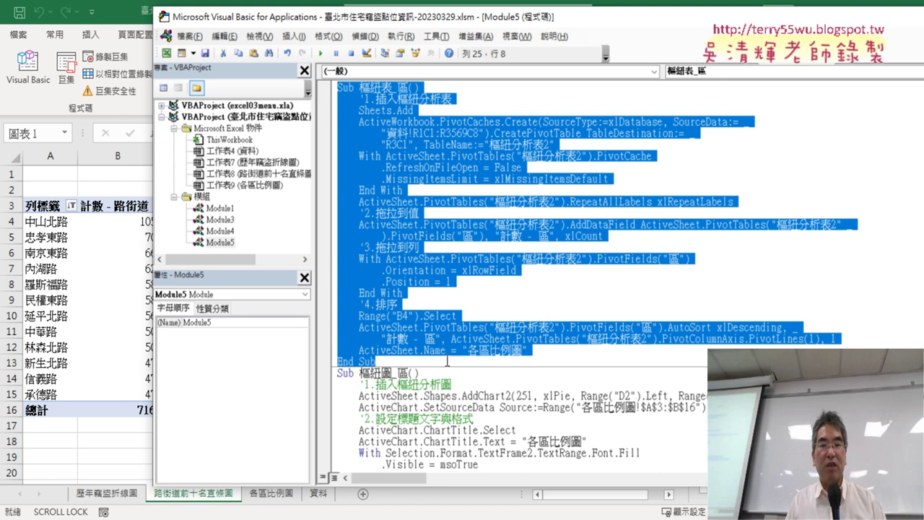
{"action": "right_click", "coordinate": [377, 228]}
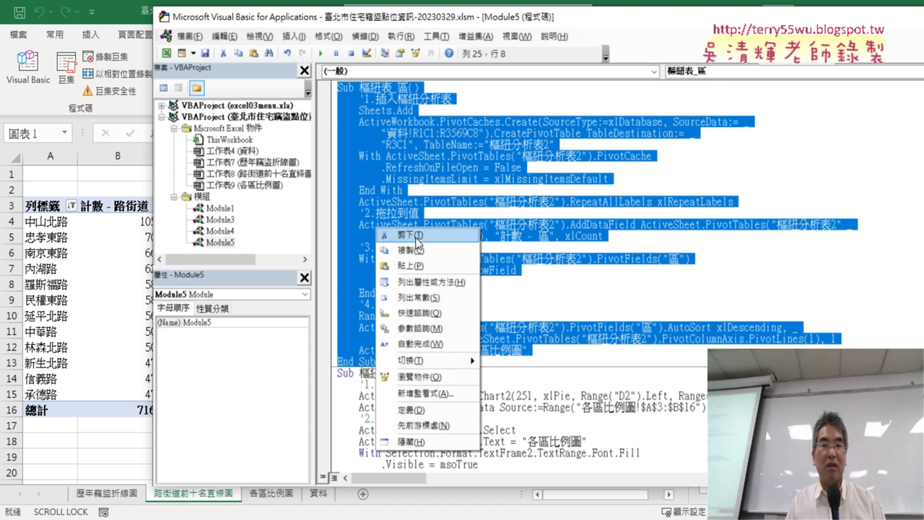
{"action": "left_click", "coordinate": [416, 240]}
Step: In Module3, insert a blank line after the first procedure's End Sub
{"action": "double_click", "coordinate": [220, 231]}
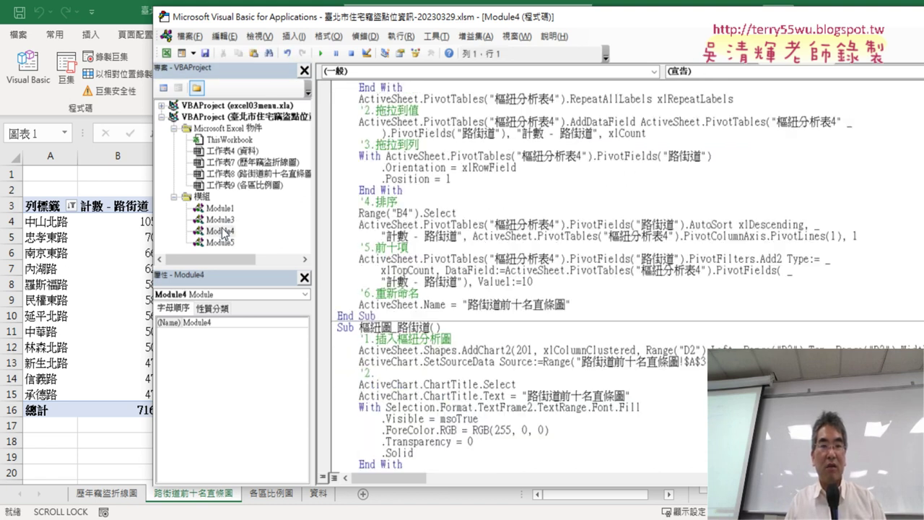
{"action": "scroll", "coordinate": [381, 235], "scroll_direction": "up", "scroll_amount": 3}
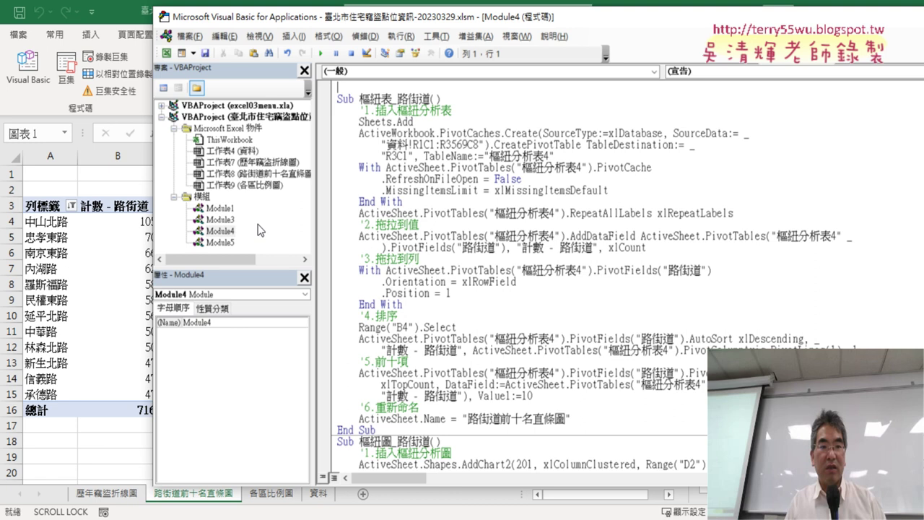
{"action": "double_click", "coordinate": [220, 220]}
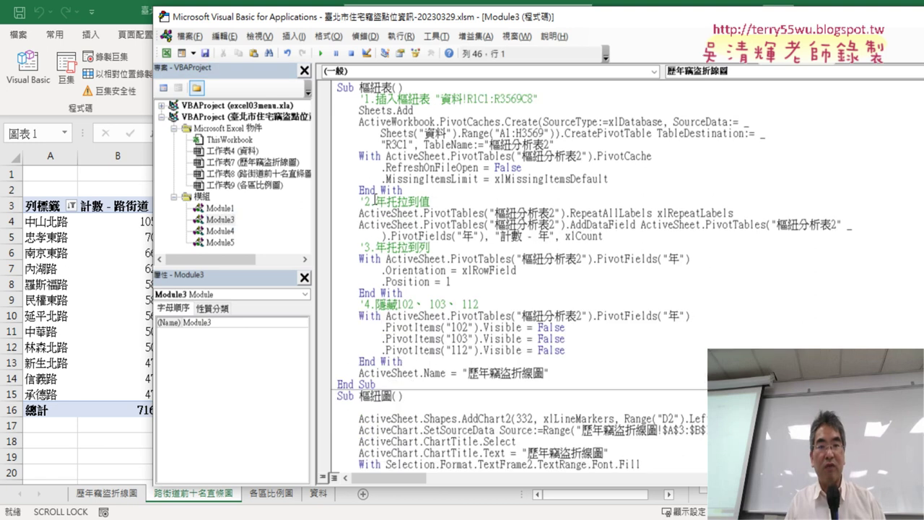
{"action": "left_click", "coordinate": [392, 384]}
{"action": "key", "text": "Return"}
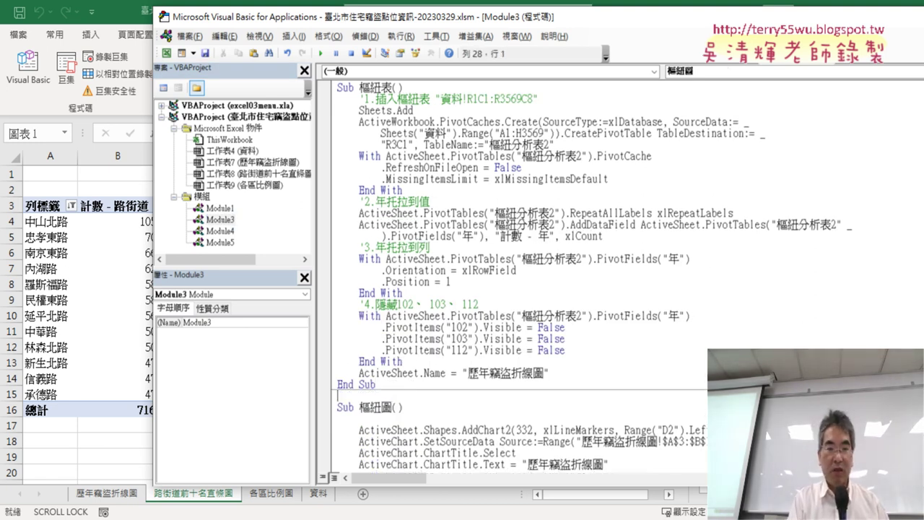
{"action": "key", "text": "ctrl+v"}
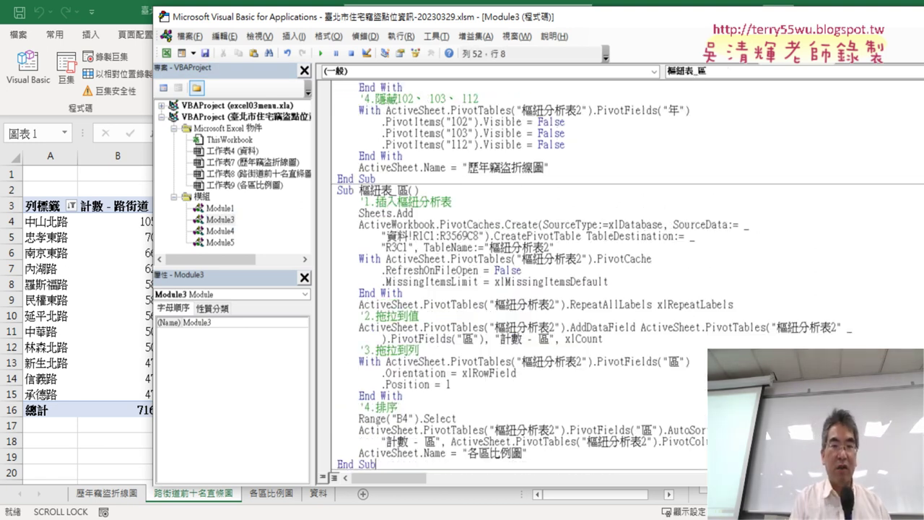
{"action": "scroll", "coordinate": [659, 309], "scroll_direction": "up", "scroll_amount": 1}
{"action": "scroll", "coordinate": [659, 308], "scroll_direction": "up", "scroll_amount": 5}
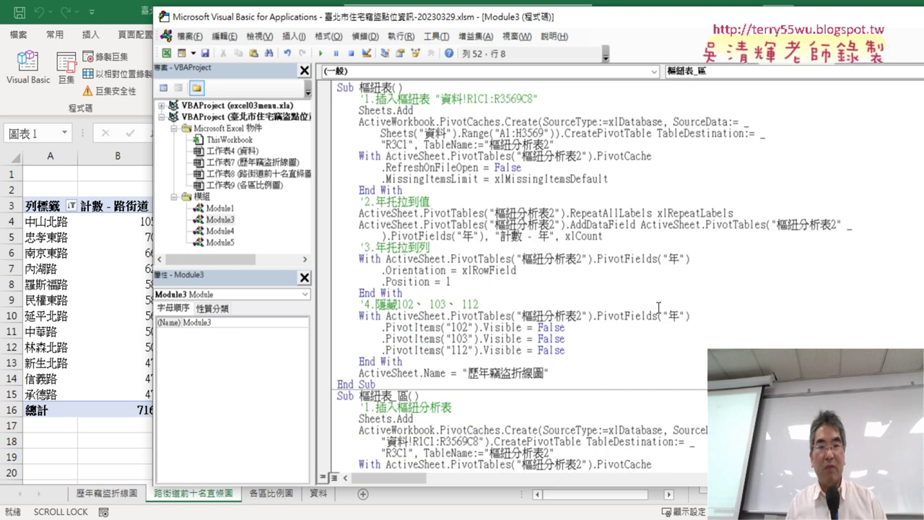
{"action": "scroll", "coordinate": [658, 308], "scroll_direction": "down", "scroll_amount": 3}
{"action": "scroll", "coordinate": [641, 242], "scroll_direction": "up", "scroll_amount": 3}
{"action": "left_click_drag", "start_coordinate": [421, 111], "coordinate": [337, 111]}
{"action": "left_click", "coordinate": [416, 418]}
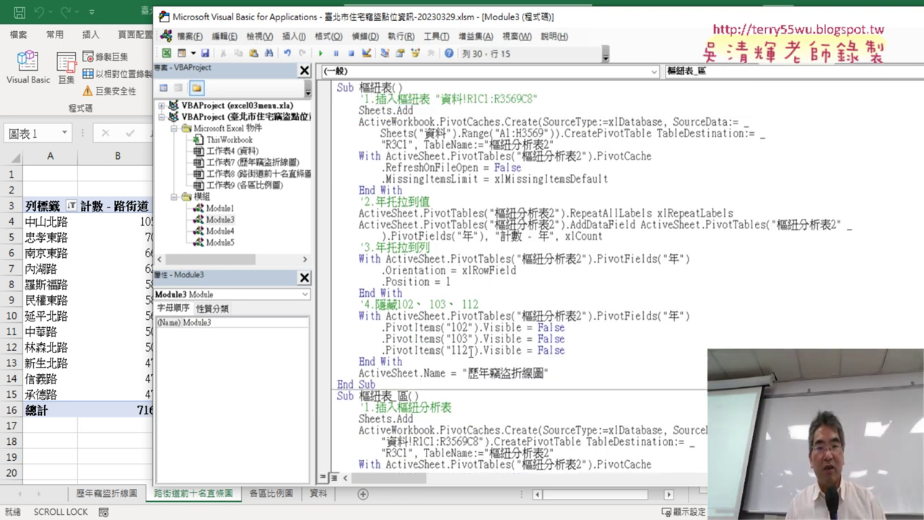
{"action": "left_click", "coordinate": [527, 133]}
{"action": "scroll", "coordinate": [555, 338], "scroll_direction": "down", "scroll_amount": 1}
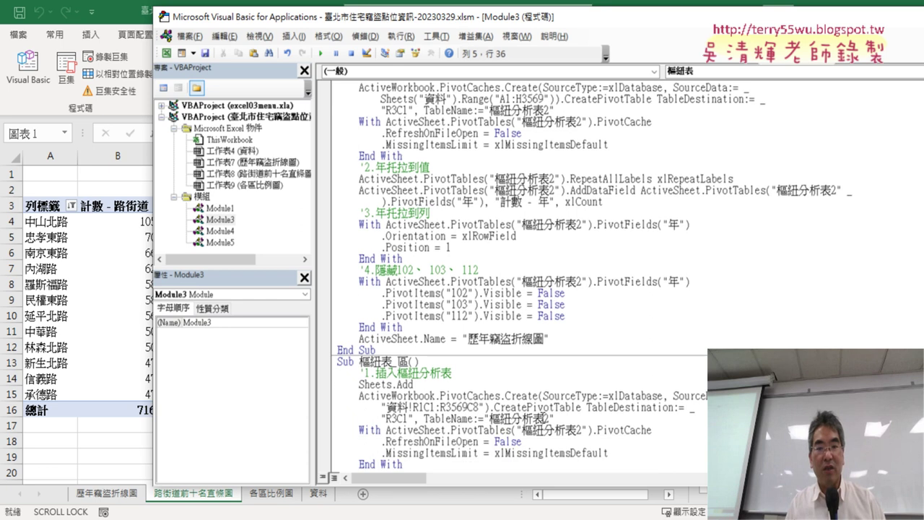
{"action": "left_click", "coordinate": [516, 99]}
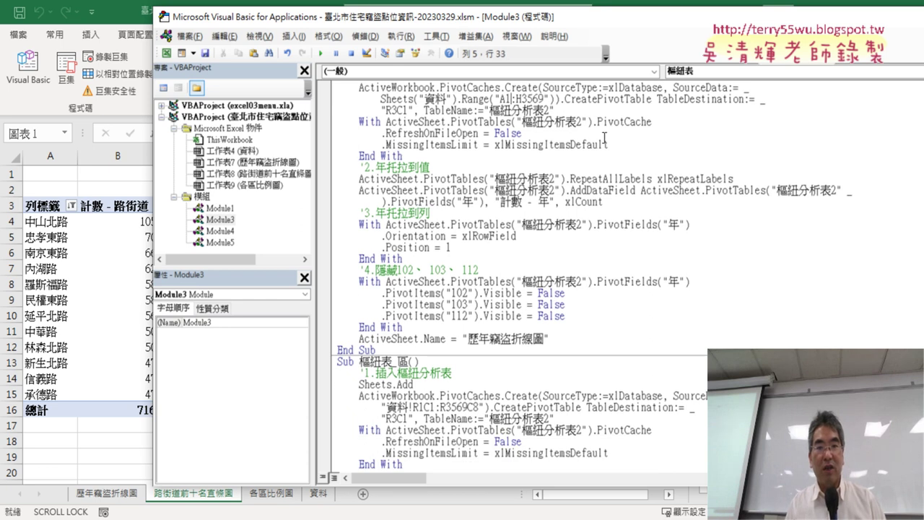
{"action": "scroll", "coordinate": [612, 148], "scroll_direction": "down", "scroll_amount": 1}
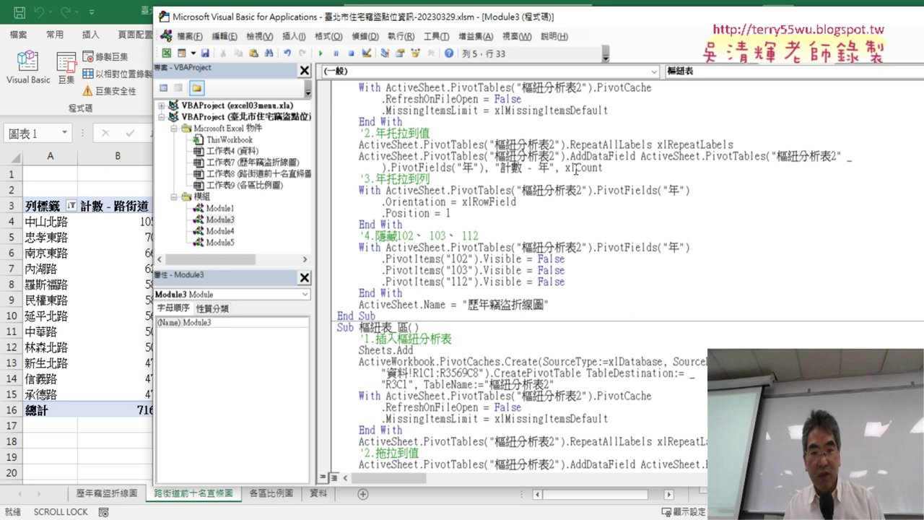
{"action": "double_click", "coordinate": [544, 168]}
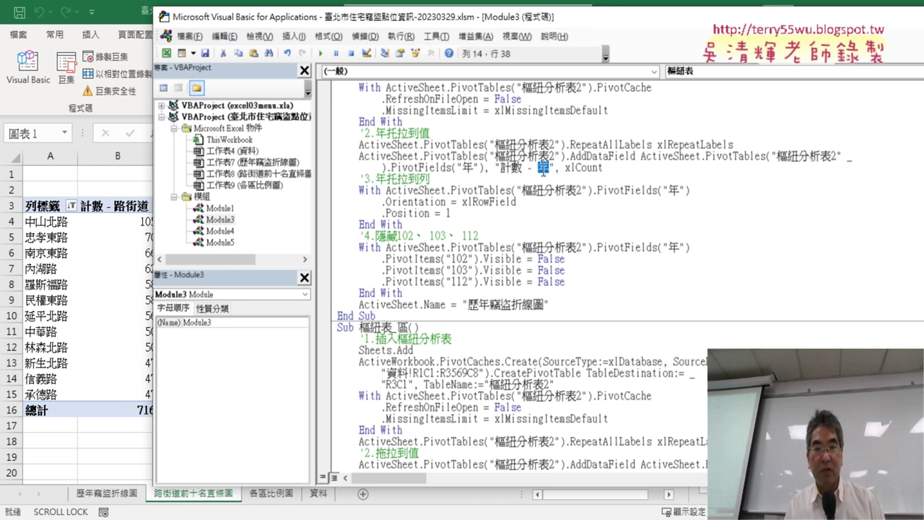
{"action": "scroll", "coordinate": [544, 171], "scroll_direction": "down", "scroll_amount": 2}
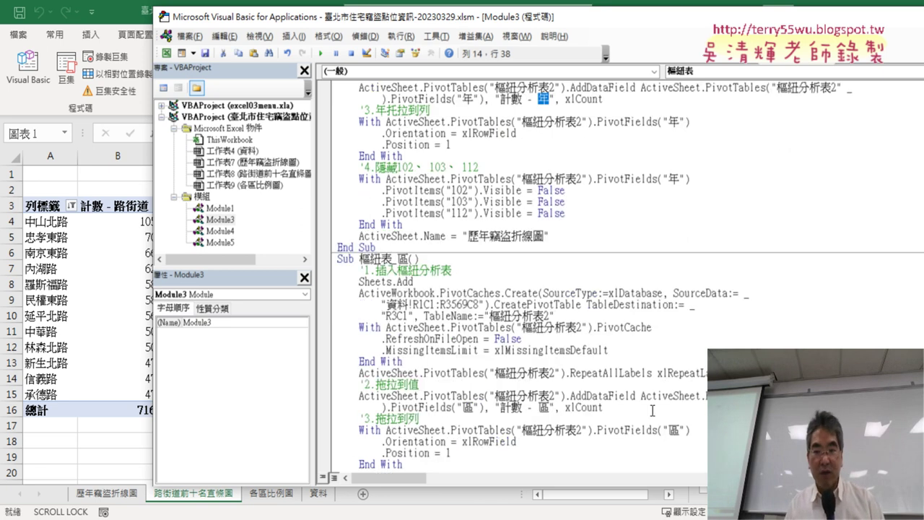
{"action": "left_click", "coordinate": [554, 406]}
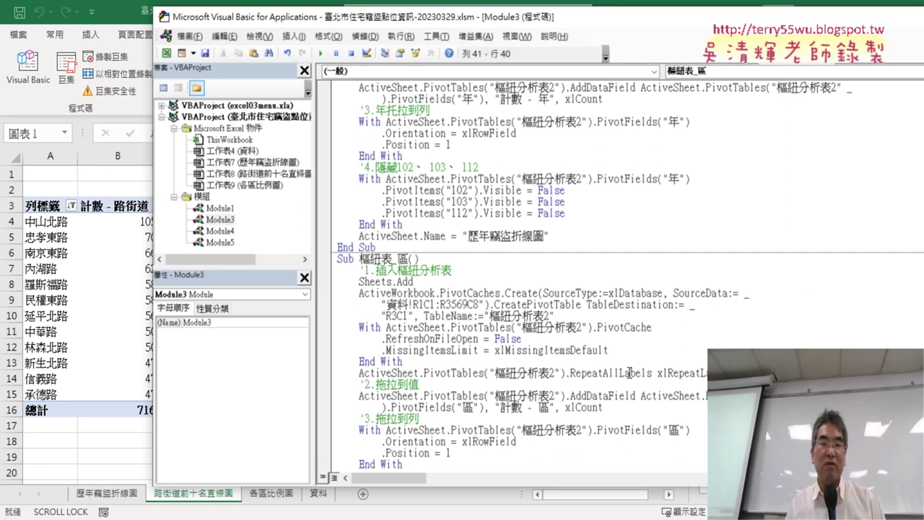
{"action": "left_click_drag", "start_coordinate": [359, 171], "coordinate": [543, 222]}
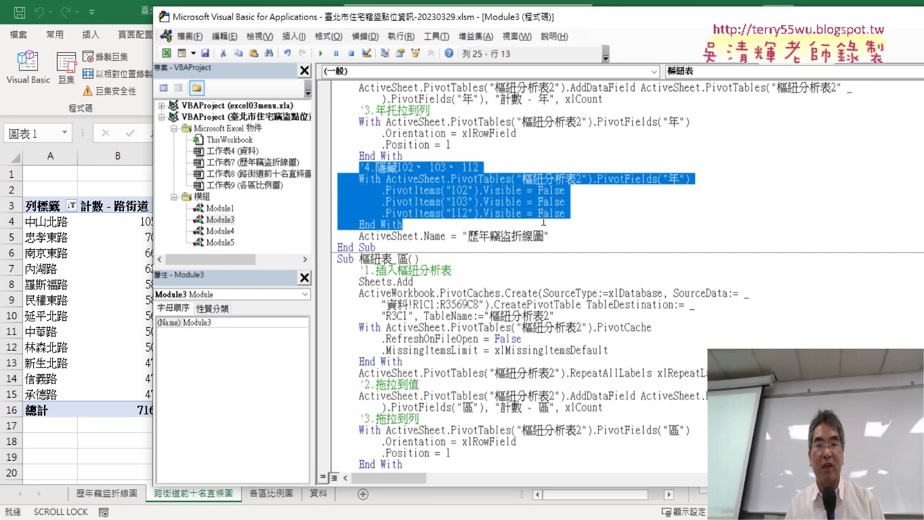
{"action": "scroll", "coordinate": [610, 257], "scroll_direction": "down", "scroll_amount": 3}
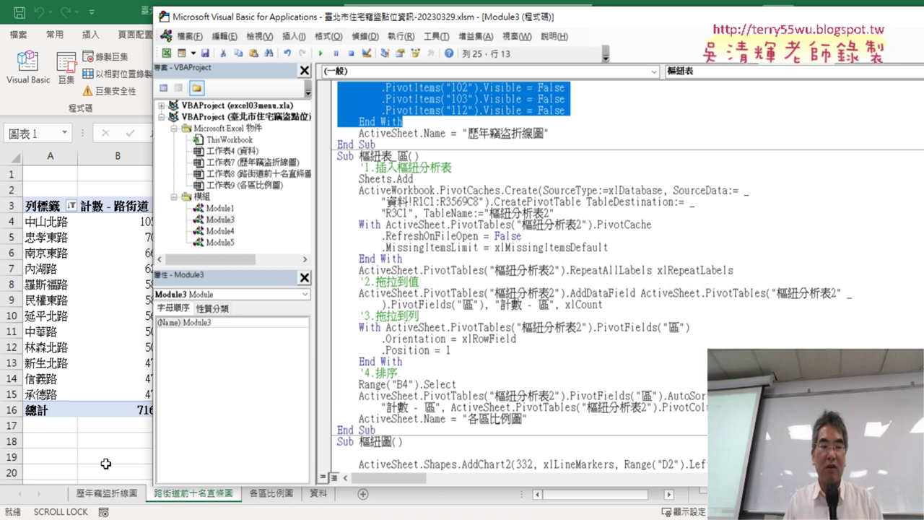
{"action": "left_click", "coordinate": [105, 462]}
Step: Inspect the street chart title, then delete the 路街道前十名直條圖 chart sheet
{"action": "left_click", "coordinate": [89, 283]}
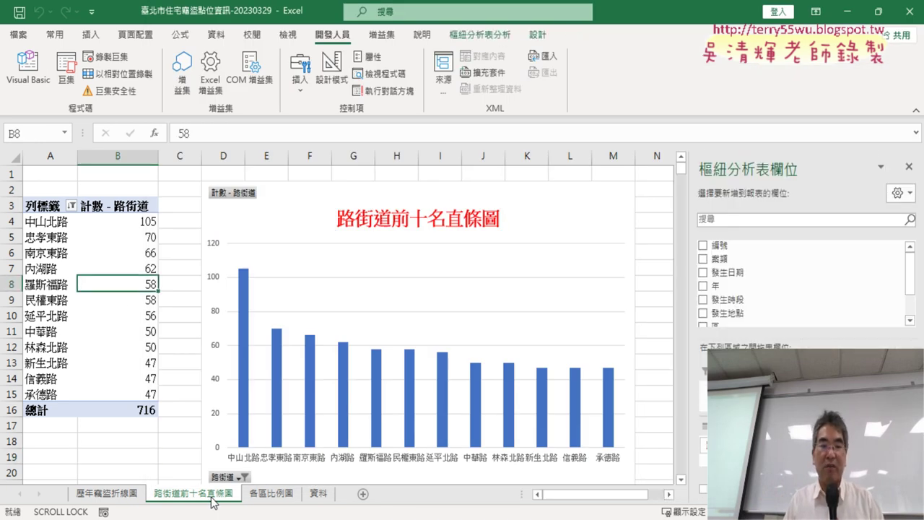
{"action": "left_click", "coordinate": [371, 224]}
{"action": "left_click_drag", "start_coordinate": [340, 218], "coordinate": [504, 221]}
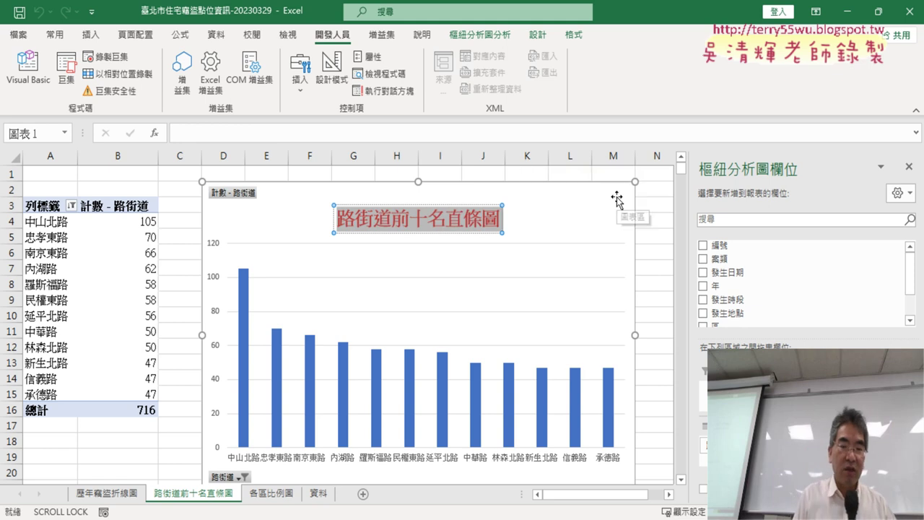
{"action": "right_click", "coordinate": [181, 504]}
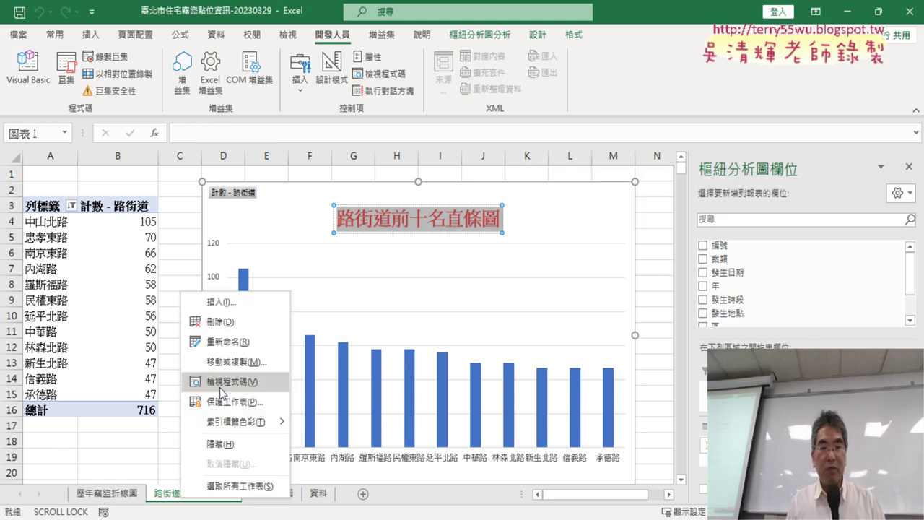
{"action": "left_click", "coordinate": [233, 372]}
{"action": "left_click", "coordinate": [439, 364]}
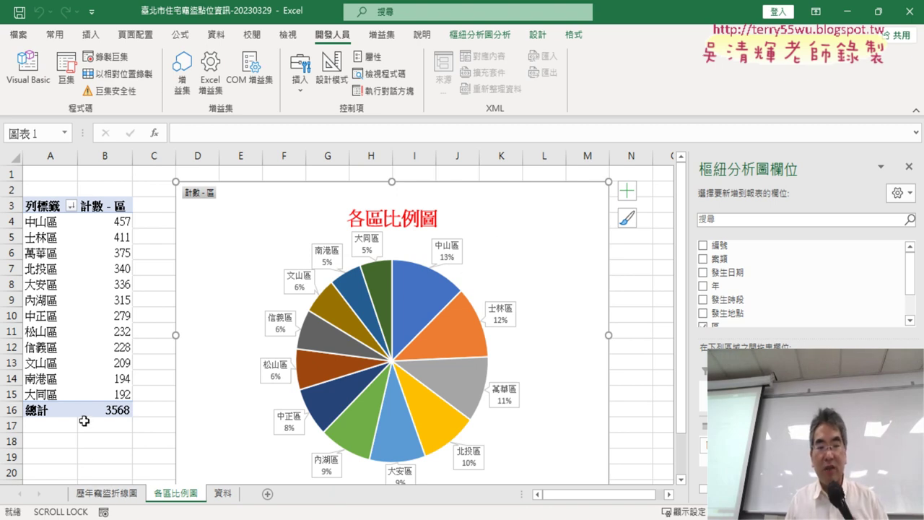
Step: Group the two remaining chart sheets and delete them together
{"action": "left_click", "coordinate": [108, 494], "text": "ctrl"}
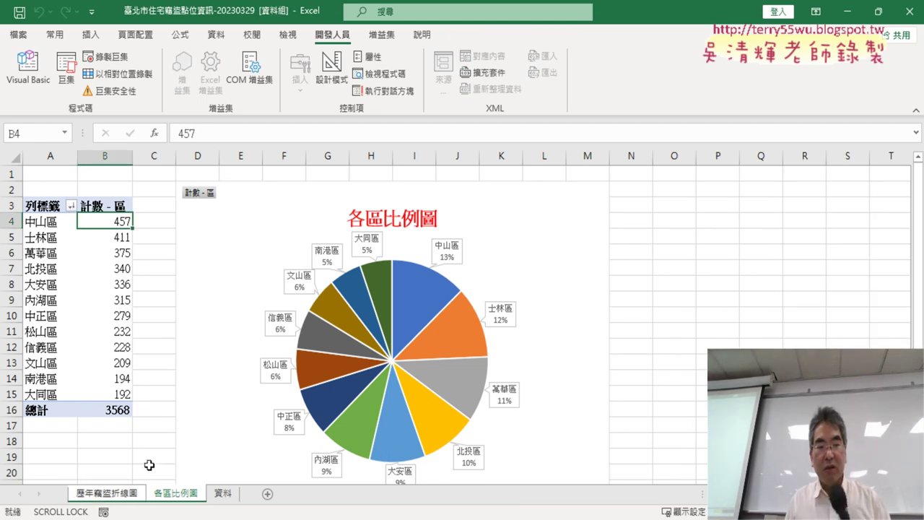
{"action": "right_click", "coordinate": [121, 497]}
{"action": "left_click", "coordinate": [156, 297]}
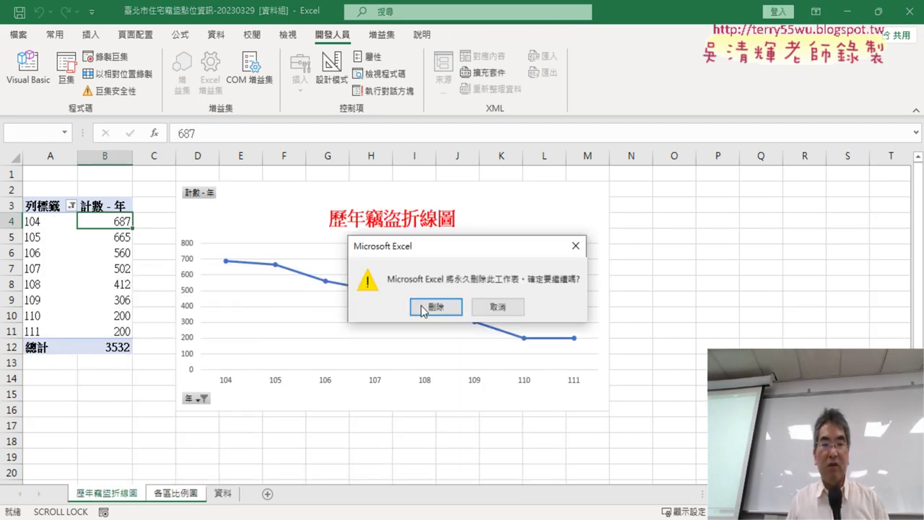
{"action": "left_click", "coordinate": [421, 307]}
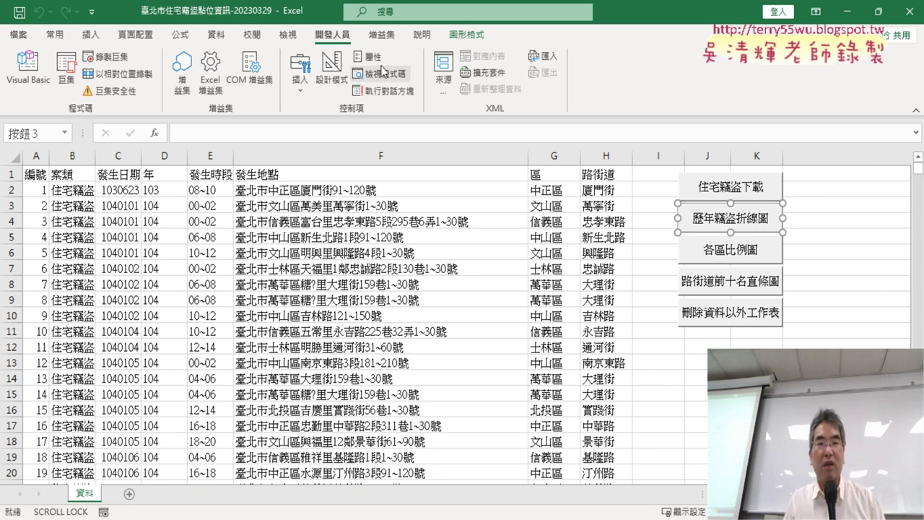
Step: Start recording a macro named 樞紐表_路街道, overwriting the existing one with that name
{"action": "left_click", "coordinate": [110, 62]}
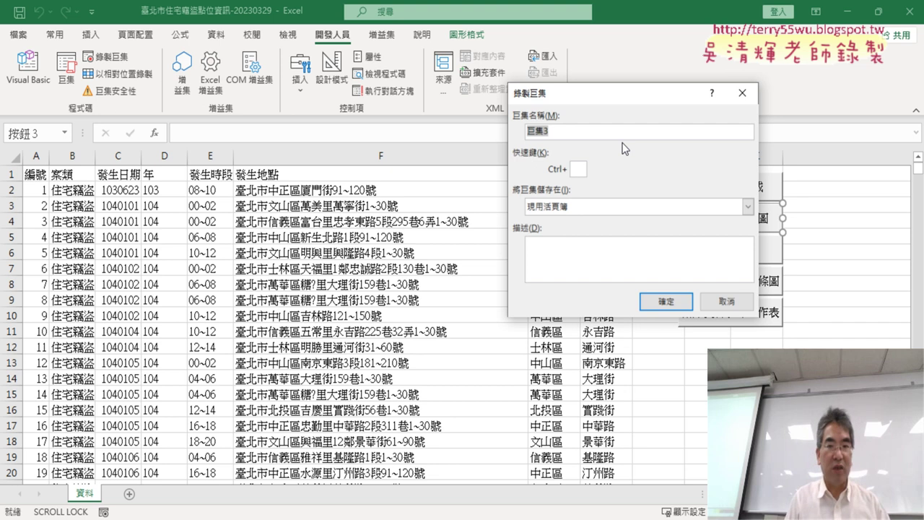
{"action": "type", "text": "/"}
{"action": "key", "text": "BackSpace"}
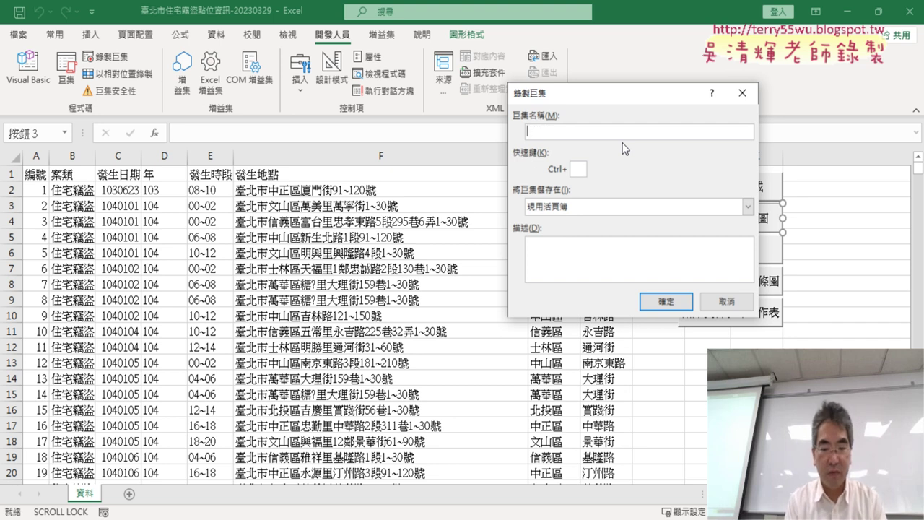
{"action": "type", "text": "橫條"}
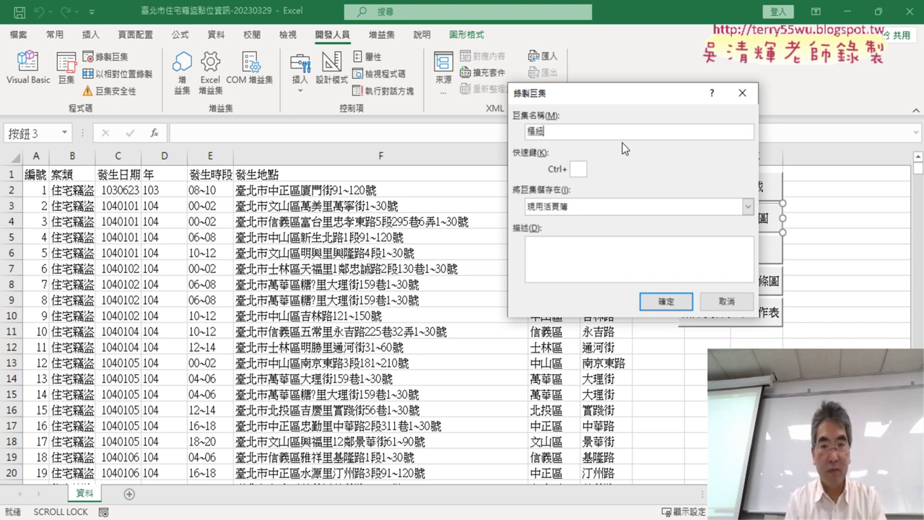
{"action": "type", "text": "表_"}
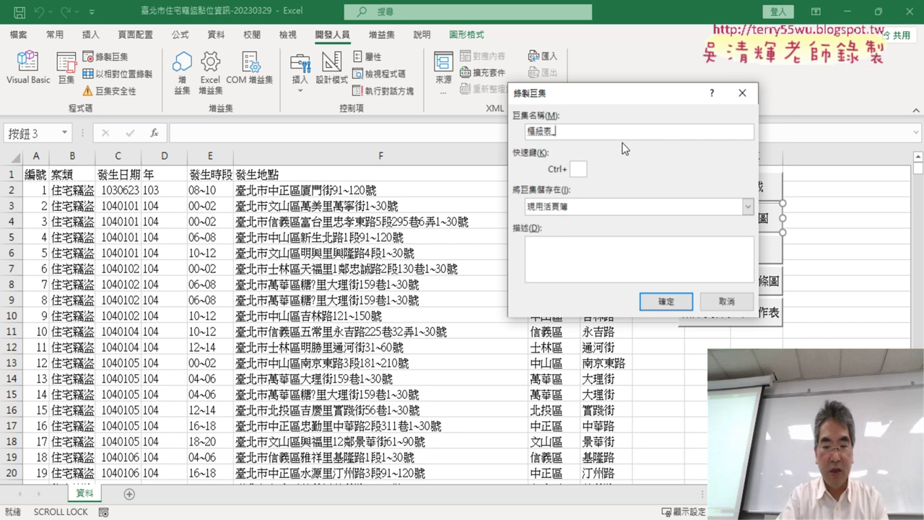
{"action": "type", "text": "題"}
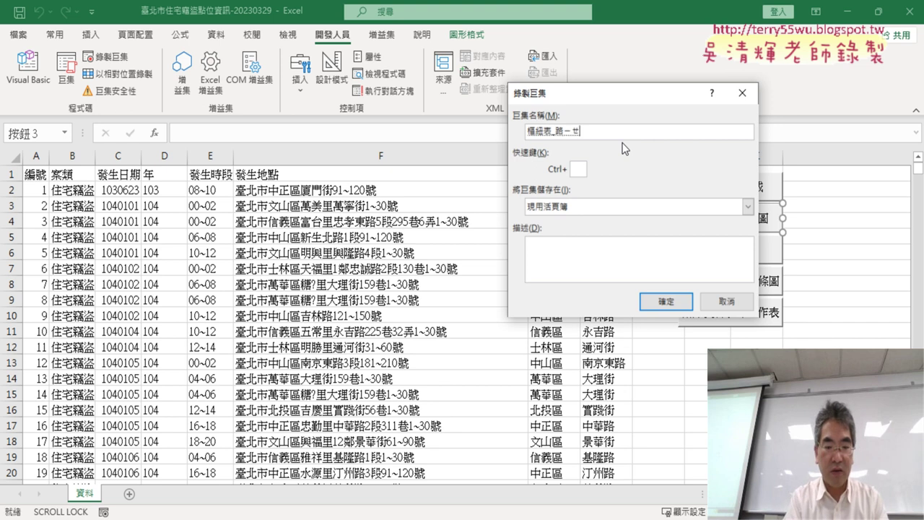
{"action": "type", "text": "接到"}
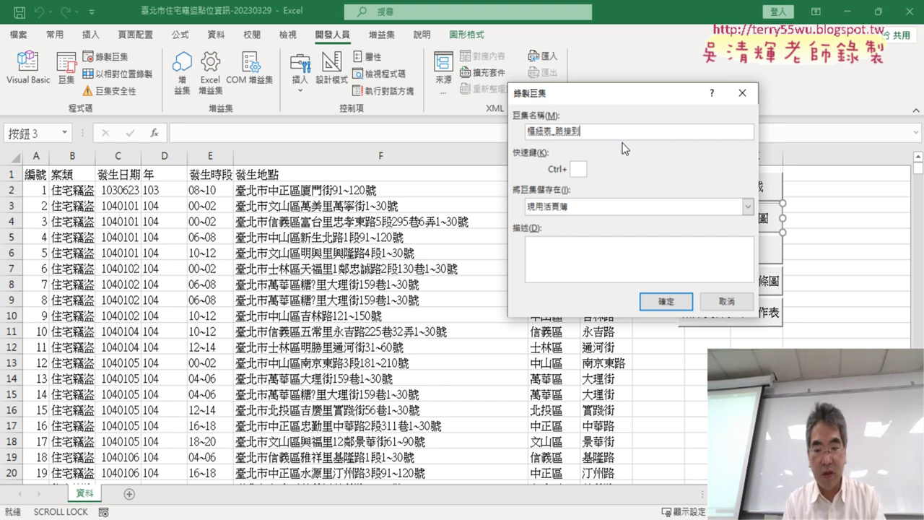
{"action": "key", "text": "Left"}
{"action": "key", "text": "Down"}
{"action": "key", "text": "Down"}
{"action": "key", "text": "Up"}
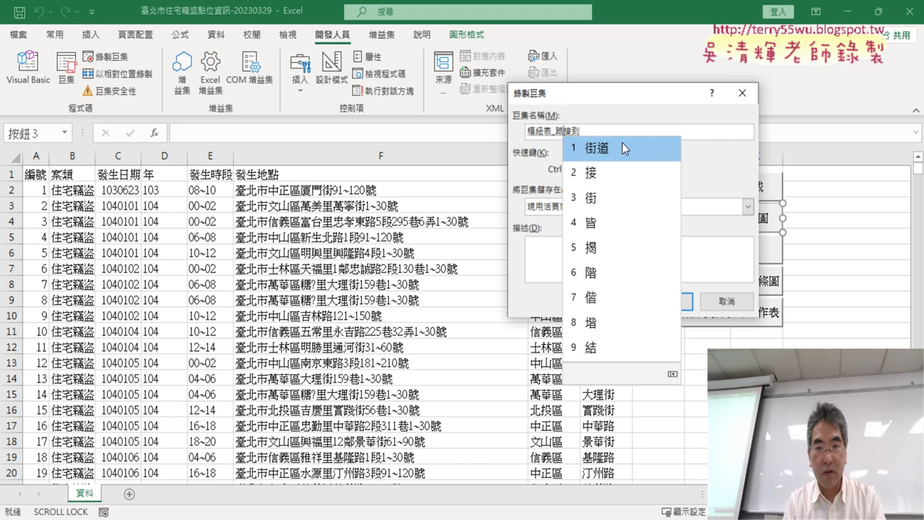
{"action": "key", "text": "Return"}
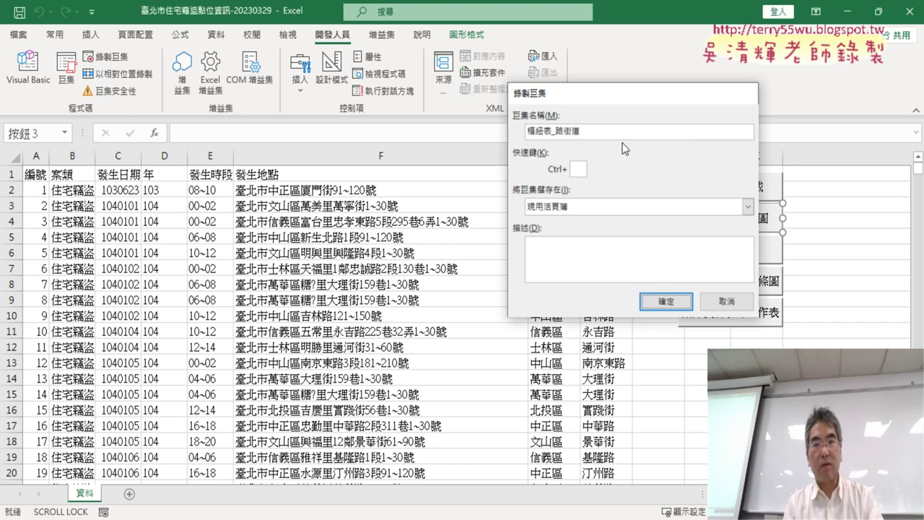
{"action": "key", "text": "Return"}
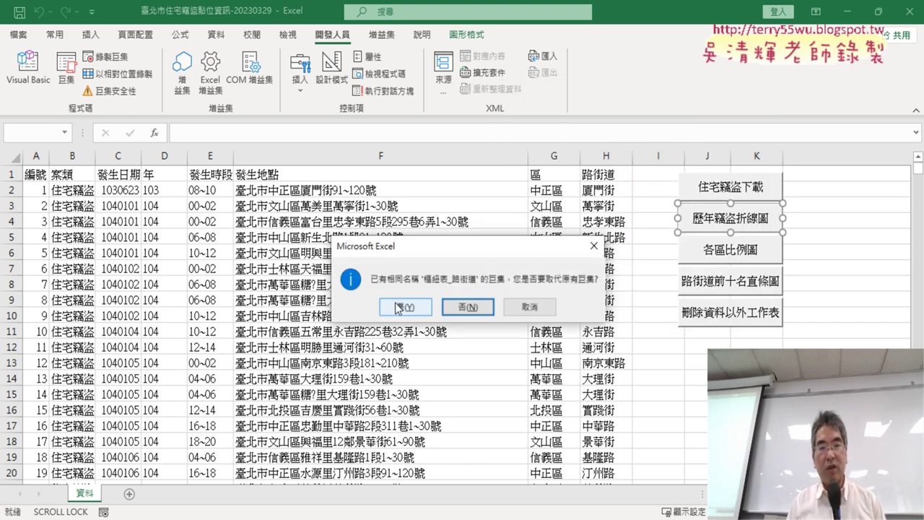
{"action": "left_click", "coordinate": [388, 309]}
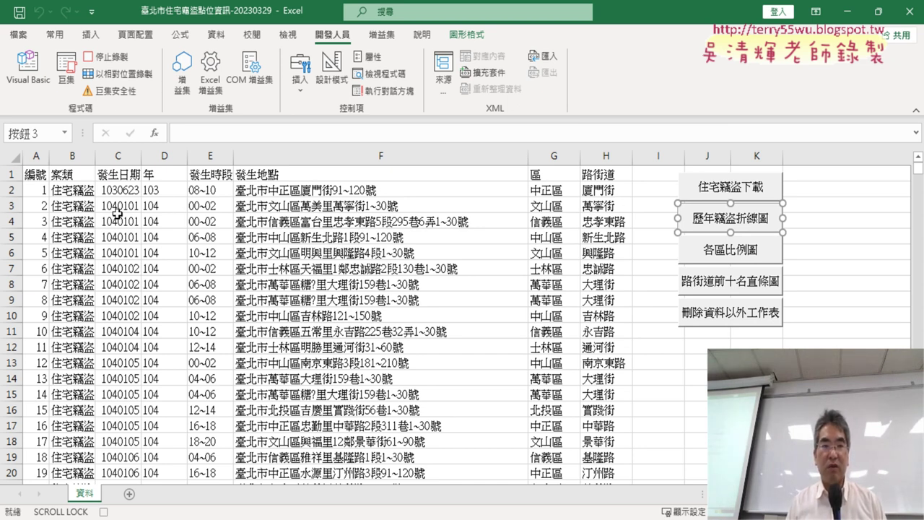
Step: Insert a pivot table on a new sheet counting records with 路街道 as rows
{"action": "left_click", "coordinate": [166, 177]}
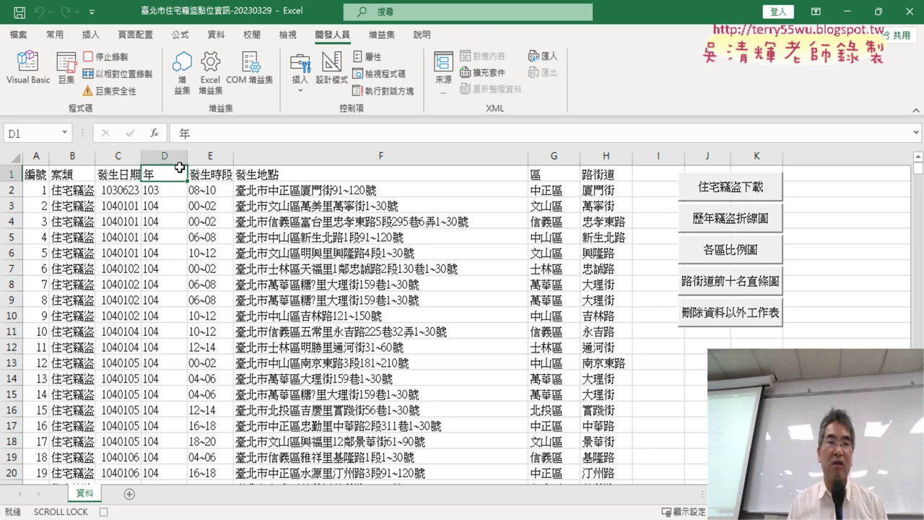
{"action": "left_click", "coordinate": [94, 34]}
{"action": "left_click", "coordinate": [26, 69]}
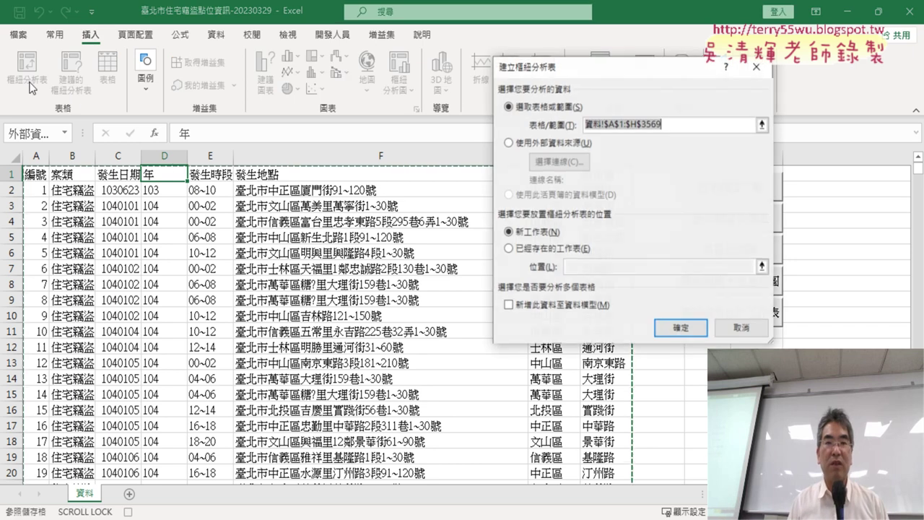
{"action": "left_click", "coordinate": [681, 327]}
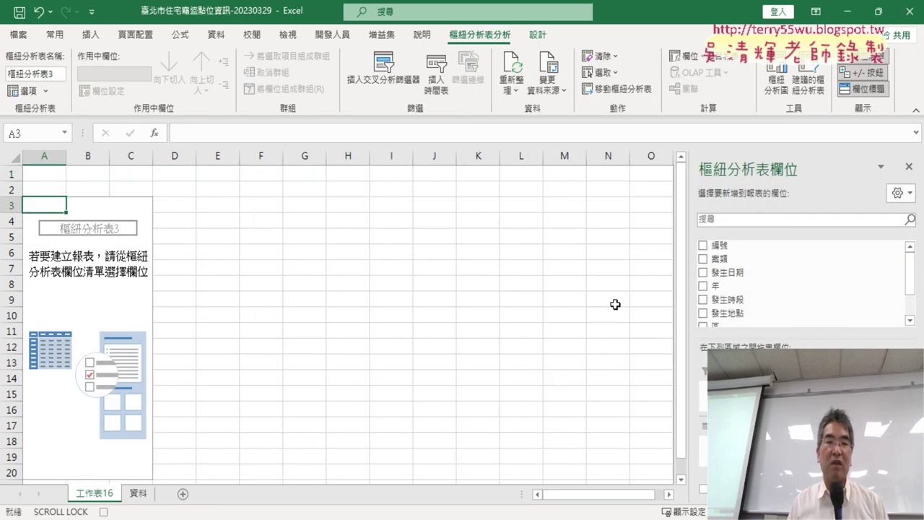
{"action": "scroll", "coordinate": [909, 326], "scroll_direction": "down", "scroll_amount": 1}
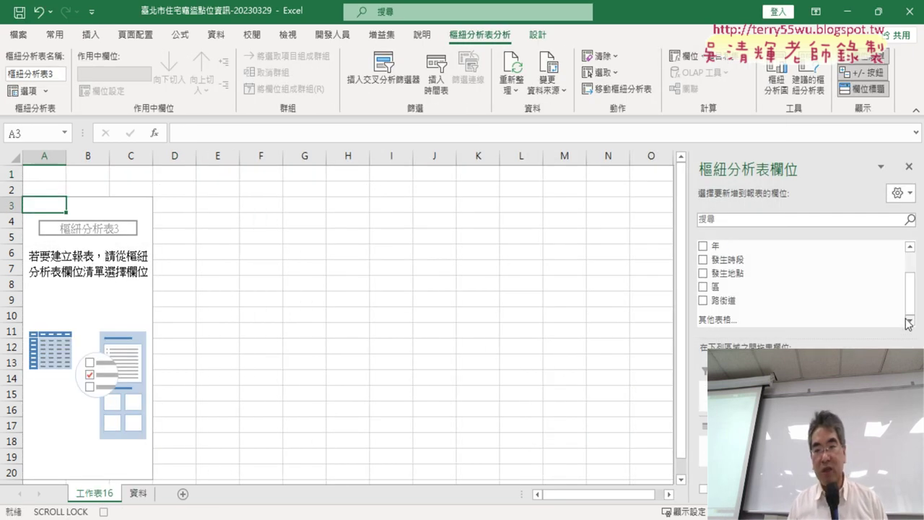
{"action": "left_click", "coordinate": [724, 300]}
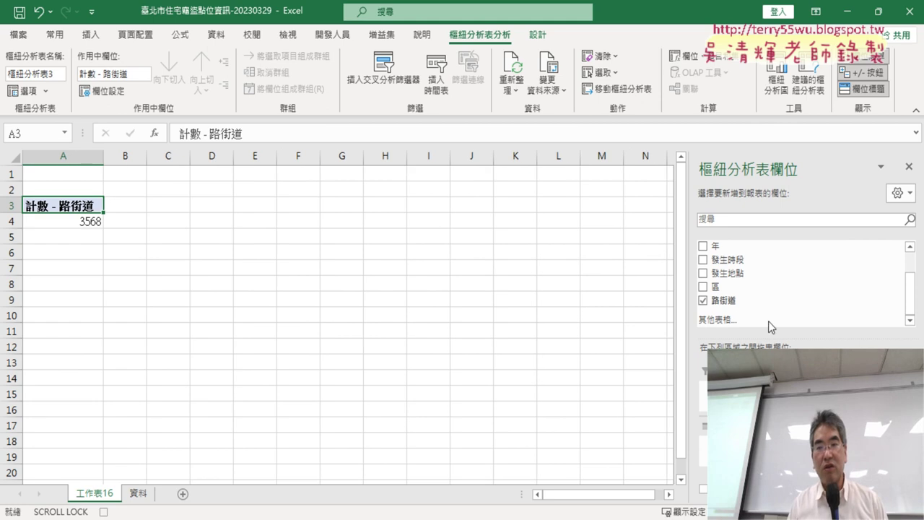
{"action": "left_click_drag", "start_coordinate": [724, 300], "coordinate": [744, 447]}
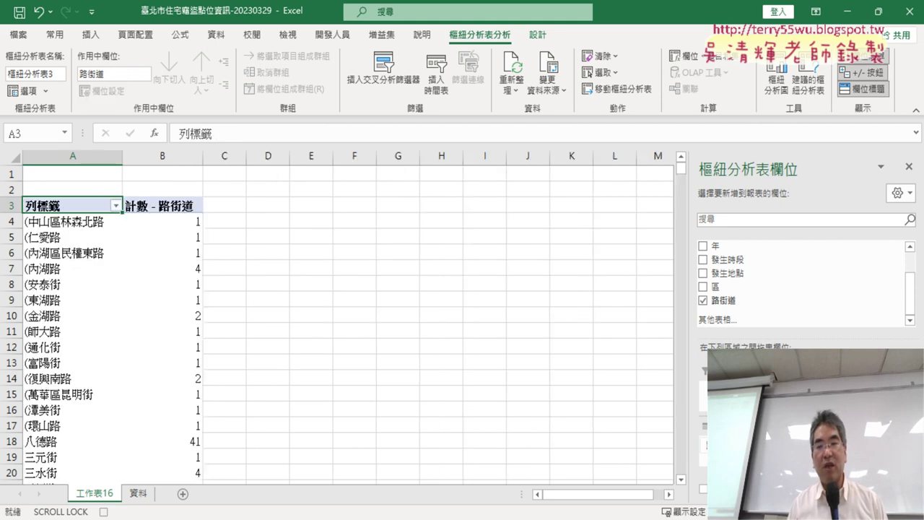
Step: Sort the streets by count descending and apply a Top 10 value filter
{"action": "left_click", "coordinate": [168, 223]}
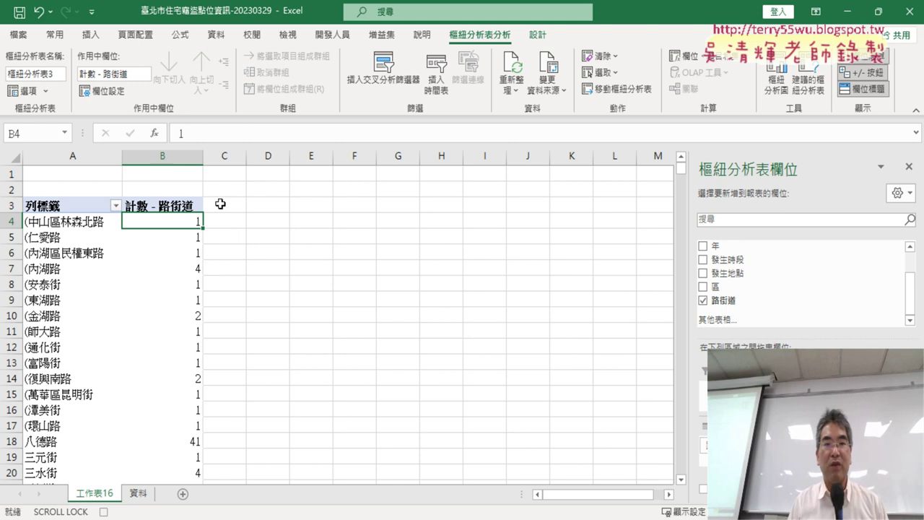
{"action": "left_click", "coordinate": [215, 34]}
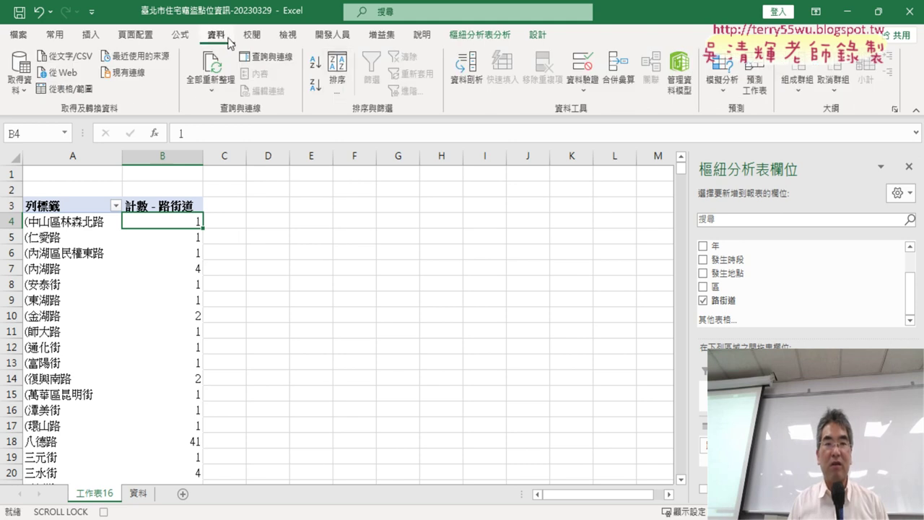
{"action": "left_click", "coordinate": [316, 90]}
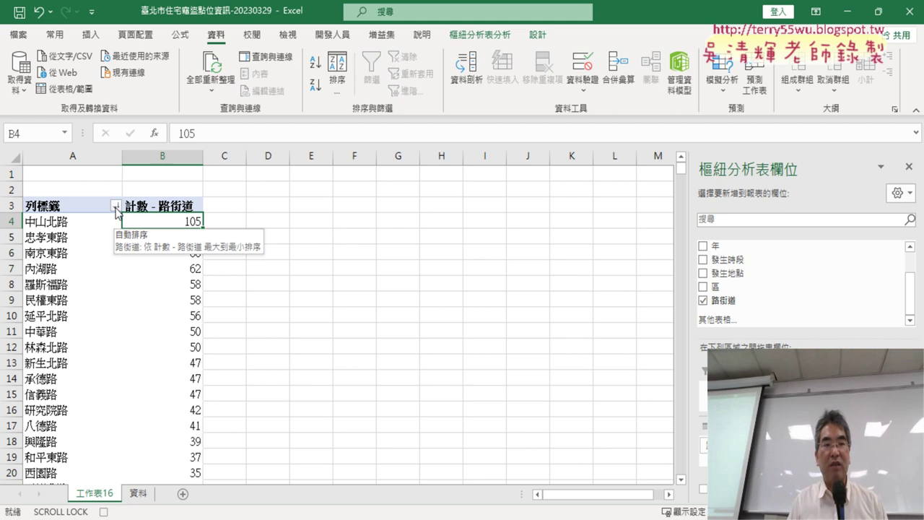
{"action": "left_click", "coordinate": [115, 207]}
{"action": "mouse_move", "coordinate": [72, 319]}
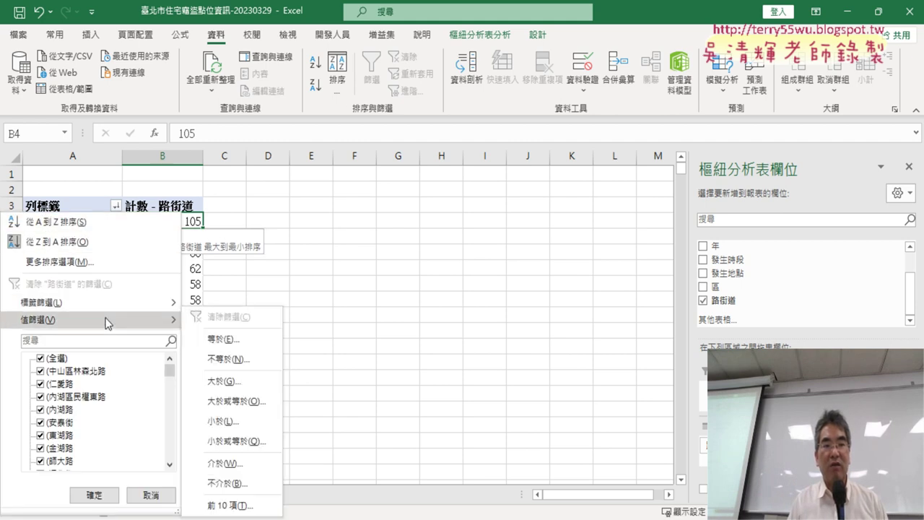
{"action": "left_click", "coordinate": [232, 505]}
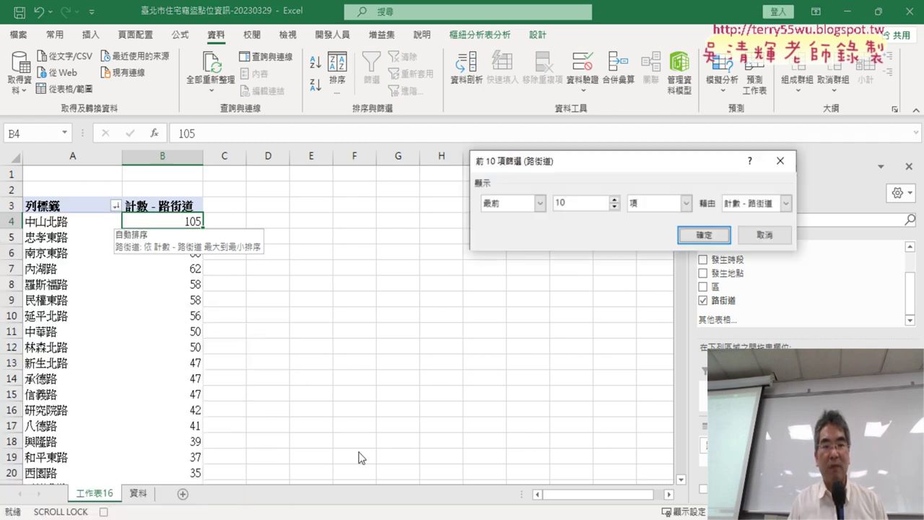
{"action": "left_click", "coordinate": [703, 235]}
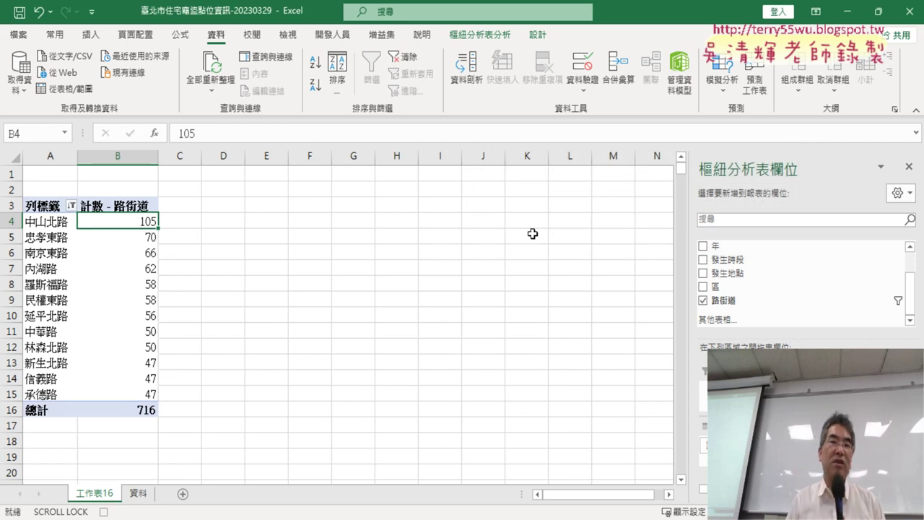
{"action": "left_click", "coordinate": [332, 35]}
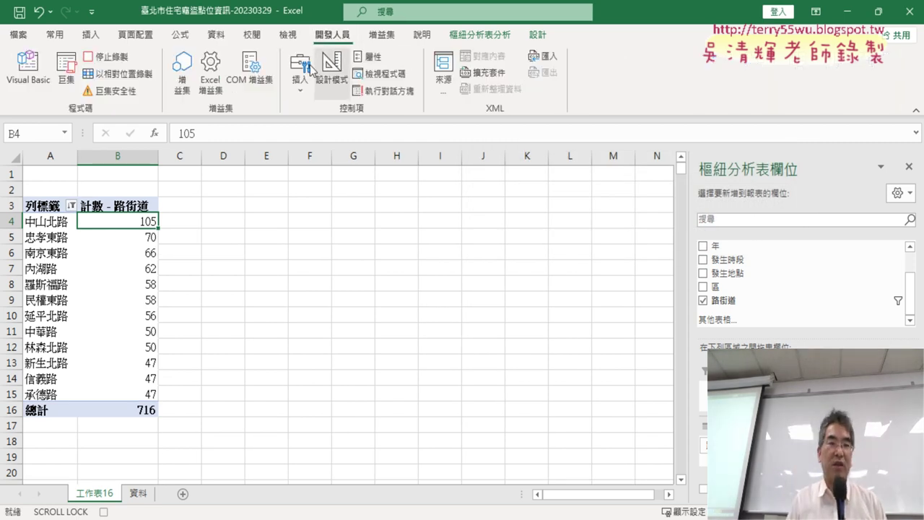
Step: Stop recording and open the 樞紐表_路街道 macro for editing
{"action": "left_click", "coordinate": [104, 58]}
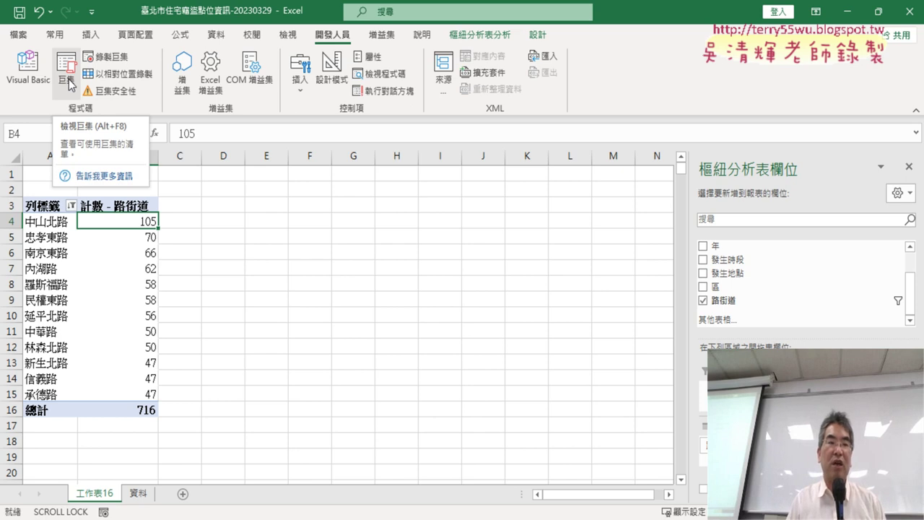
{"action": "left_click", "coordinate": [66, 76]}
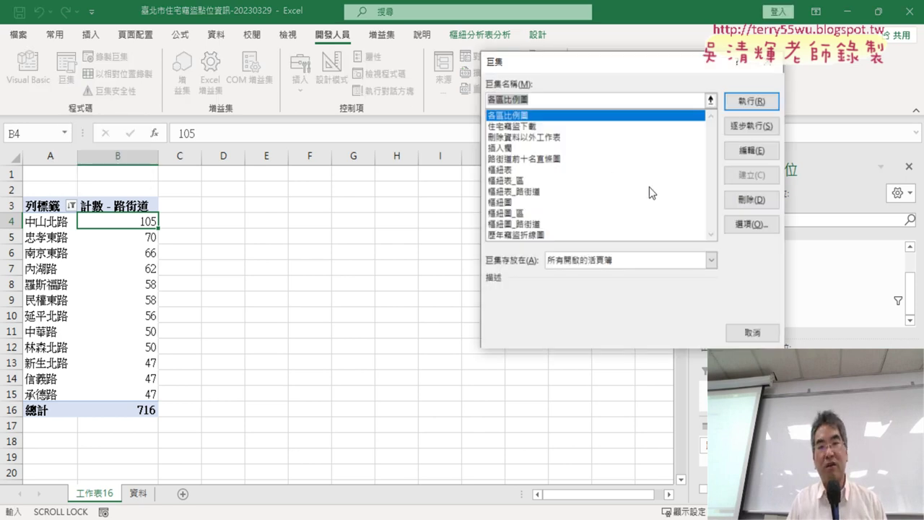
{"action": "left_click", "coordinate": [541, 192]}
{"action": "left_click", "coordinate": [748, 151]}
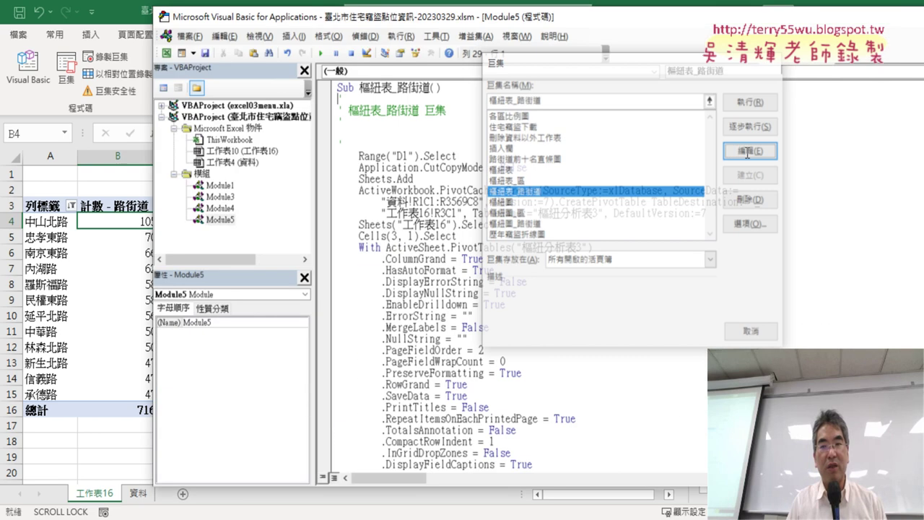
Step: Delete the 工作表16 sheet and return to the VBA editor
{"action": "right_click", "coordinate": [98, 498]}
{"action": "left_click", "coordinate": [173, 322]}
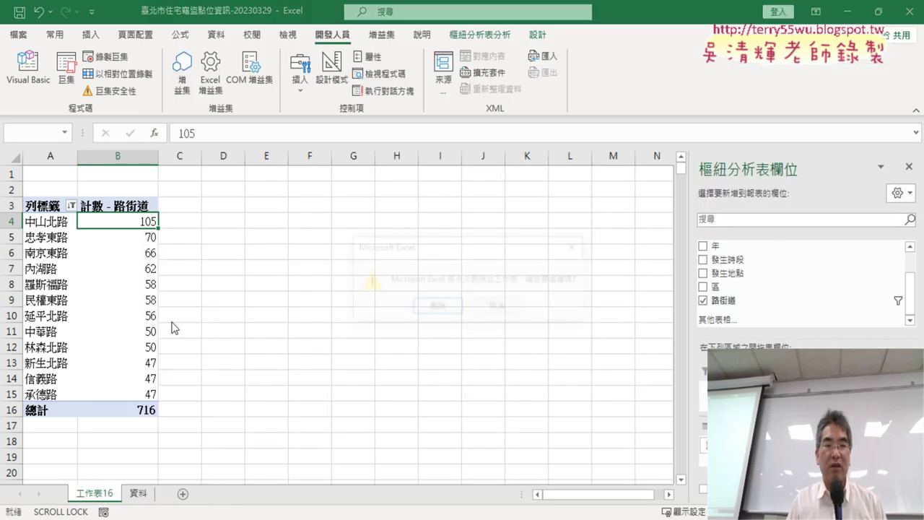
{"action": "left_click", "coordinate": [435, 307]}
{"action": "left_click", "coordinate": [28, 69]}
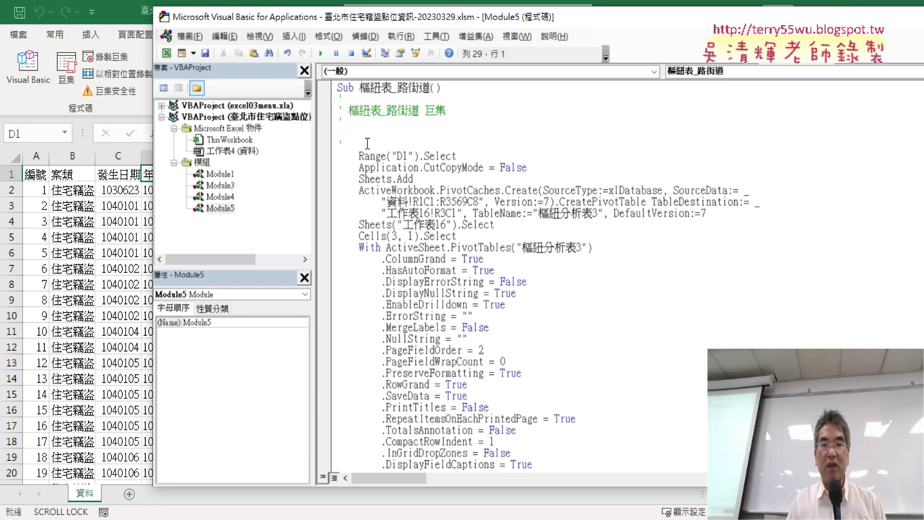
Step: Delete the leftover comment lines and the Range("D1").Select and CutCopyMode lines
{"action": "left_click_drag", "start_coordinate": [367, 143], "coordinate": [339, 95]}
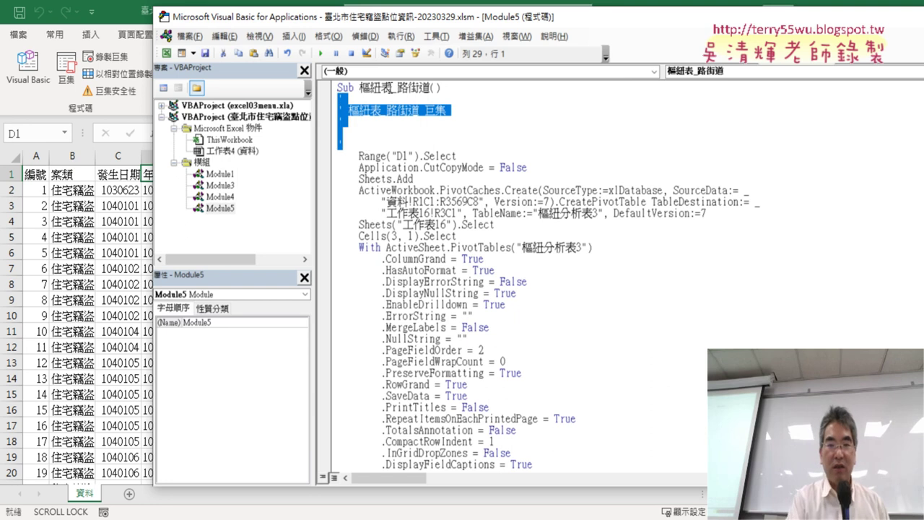
{"action": "key", "text": "Delete"}
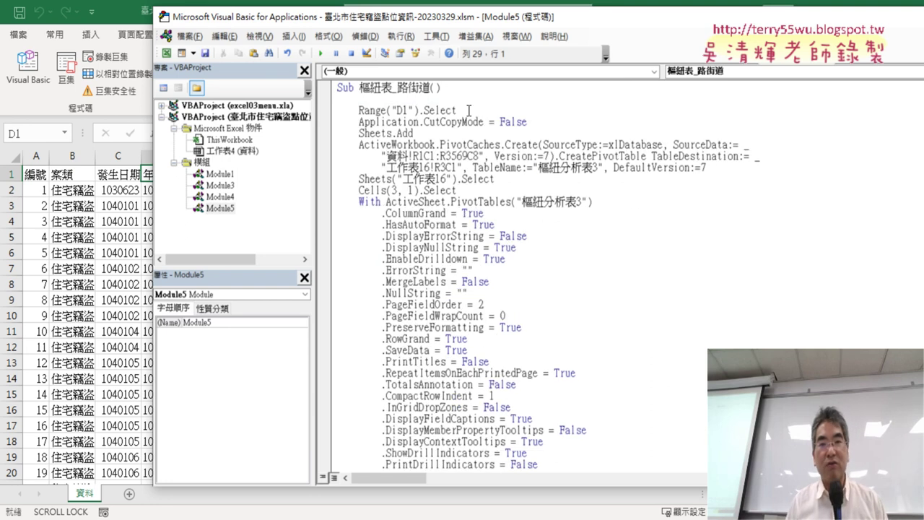
{"action": "left_click_drag", "start_coordinate": [468, 111], "coordinate": [336, 108]}
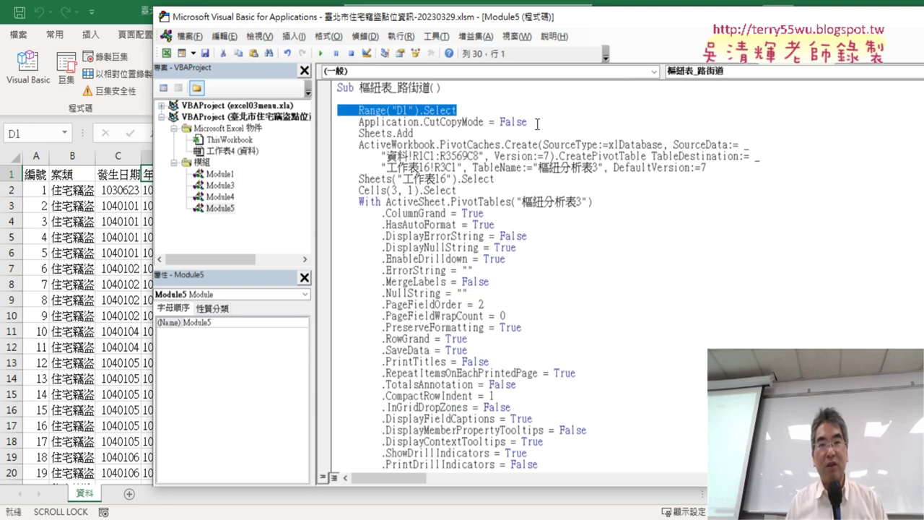
{"action": "left_click_drag", "start_coordinate": [537, 124], "coordinate": [334, 104]}
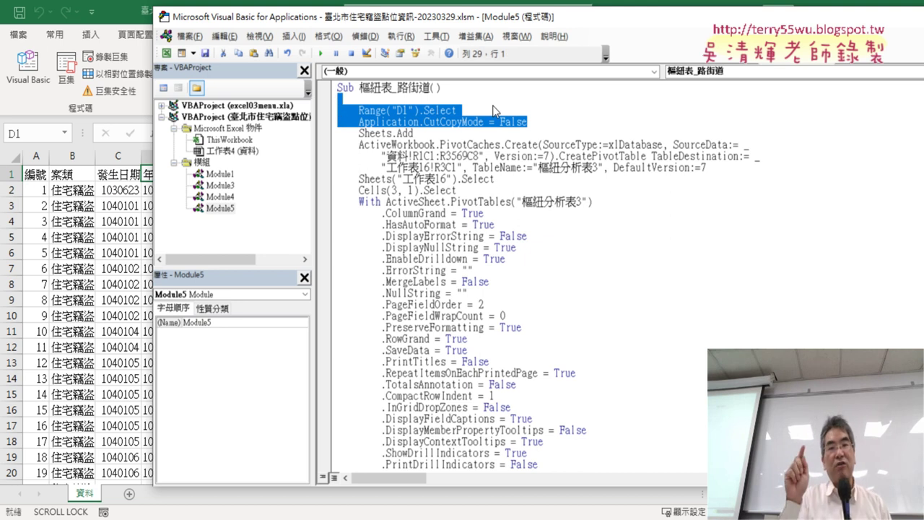
{"action": "key", "text": "Delete"}
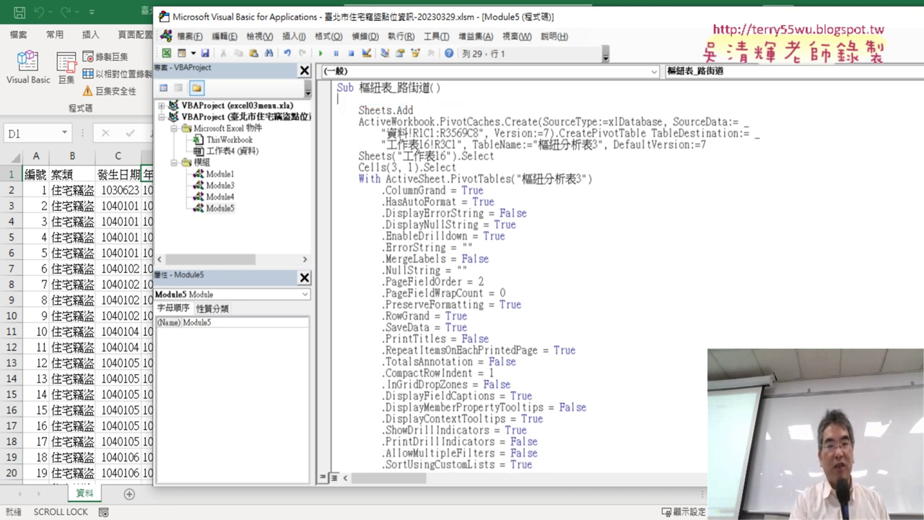
{"action": "key", "text": "Tab"}
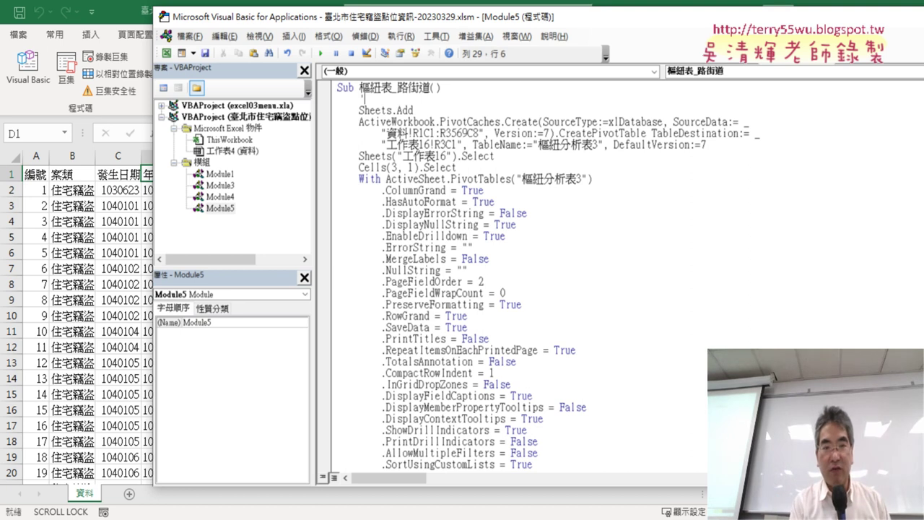
{"action": "type", "text": "1."}
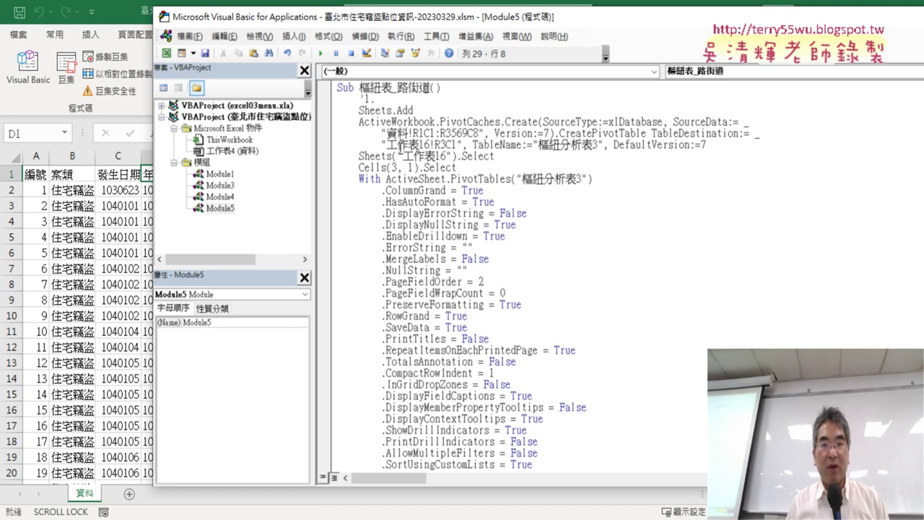
Step: Remove the 工作表16 reference, Version/DefaultVersion arguments, sheet-select line and pivot-property With block
{"action": "left_click_drag", "start_coordinate": [389, 144], "coordinate": [432, 144]}
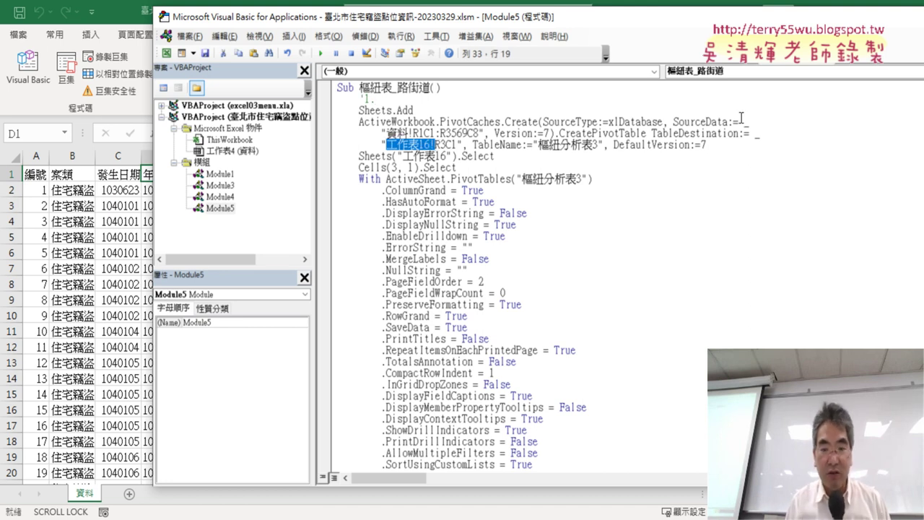
{"action": "key", "text": "Delete"}
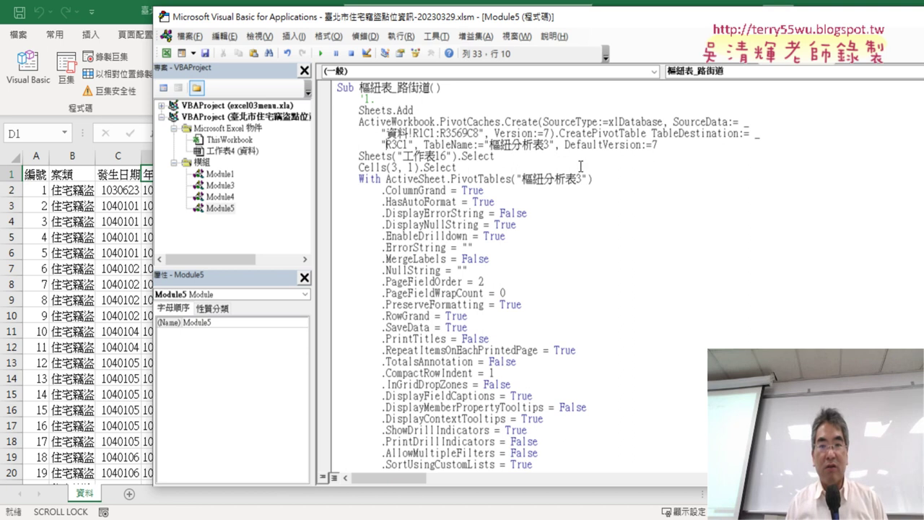
{"action": "left_click_drag", "start_coordinate": [556, 144], "coordinate": [658, 144]}
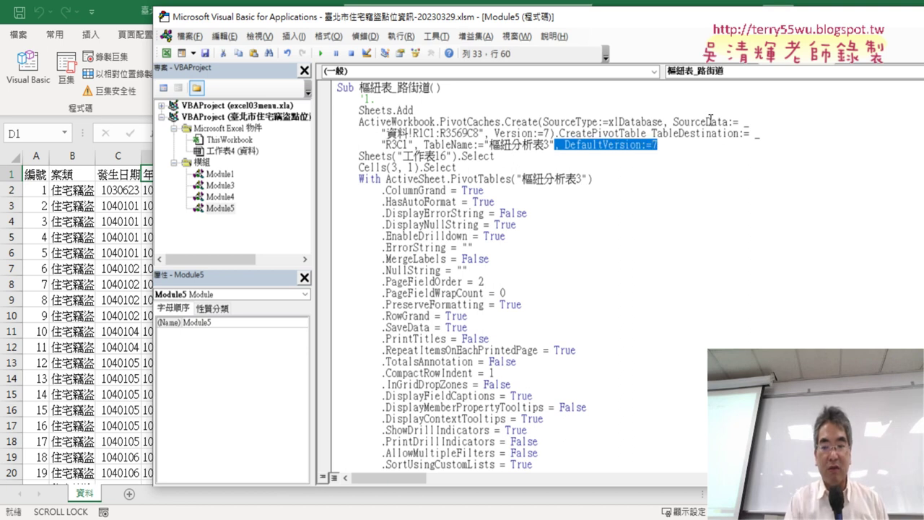
{"action": "key", "text": "Delete"}
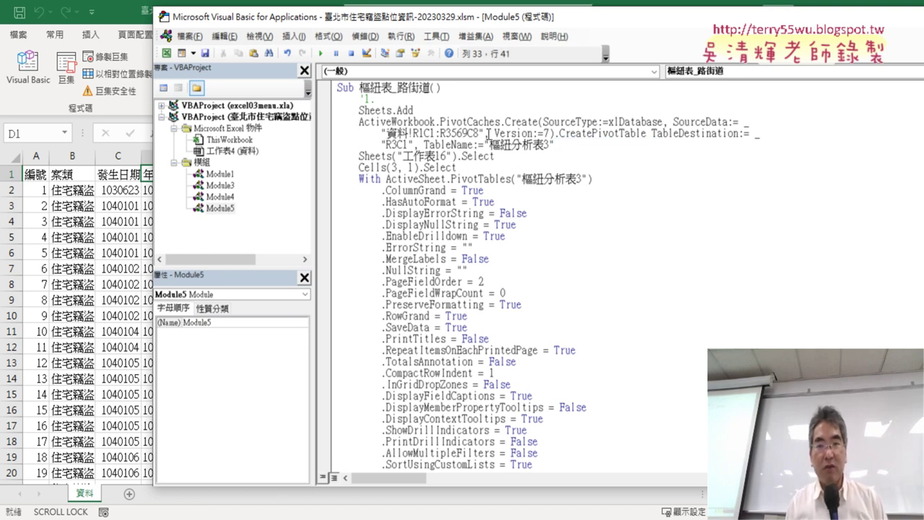
{"action": "left_click_drag", "start_coordinate": [486, 134], "coordinate": [554, 133]}
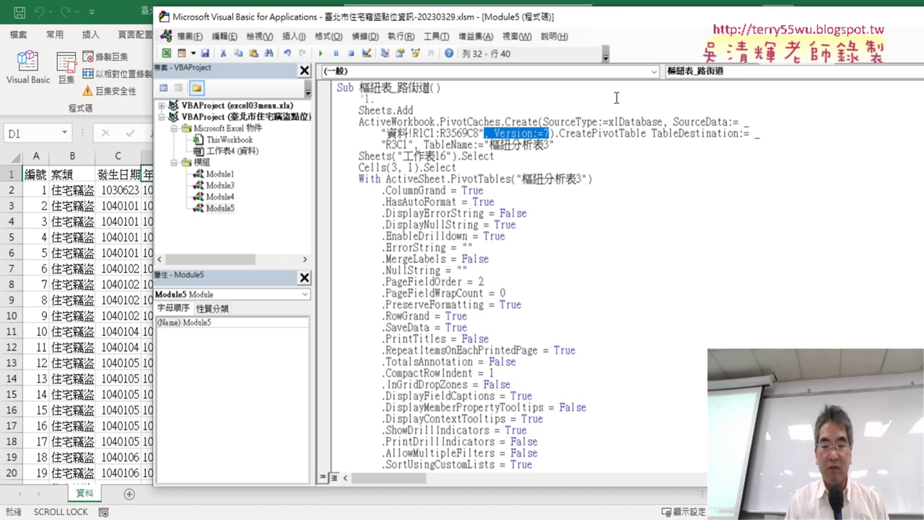
{"action": "key", "text": "Delete"}
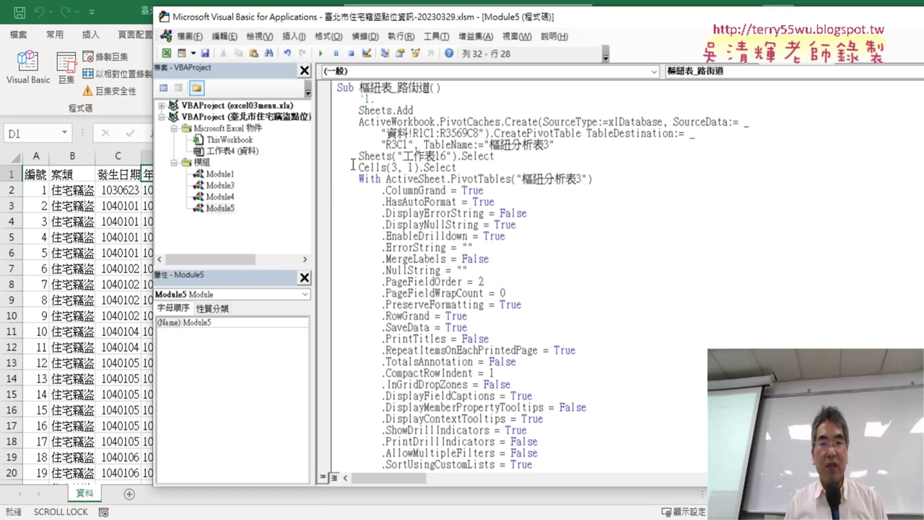
{"action": "left_click", "coordinate": [328, 160]}
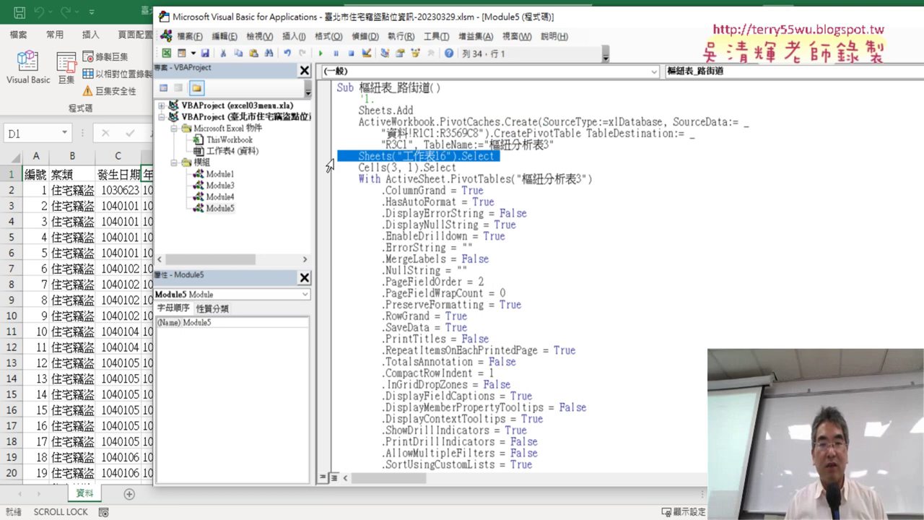
{"action": "left_click_drag", "start_coordinate": [329, 166], "coordinate": [320, 255]}
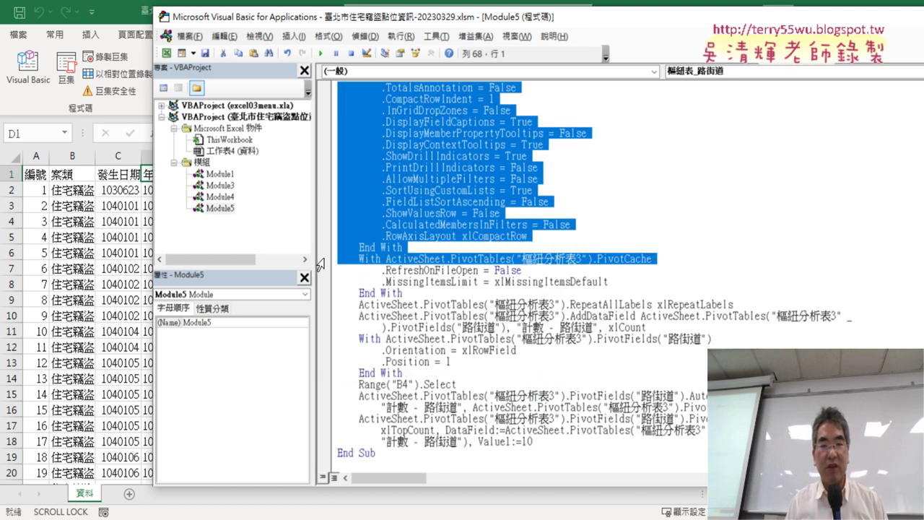
{"action": "key", "text": "Delete"}
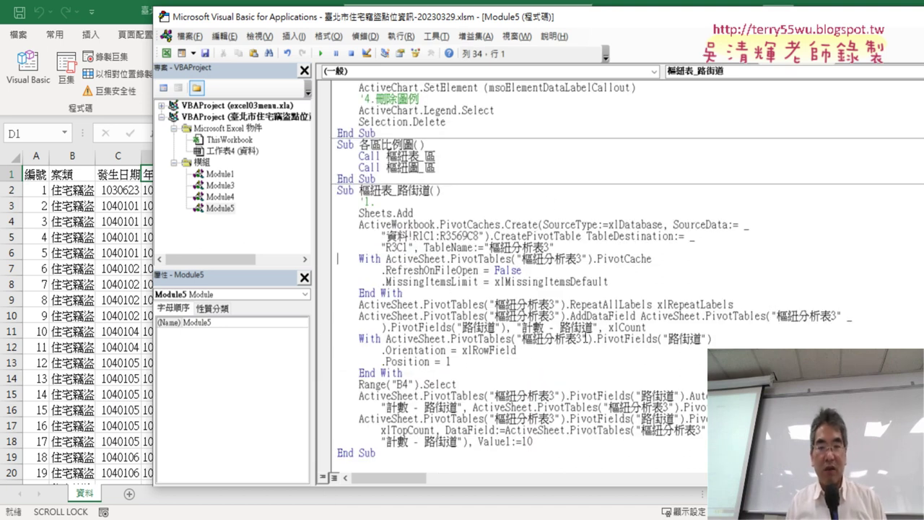
{"action": "left_click", "coordinate": [744, 305]}
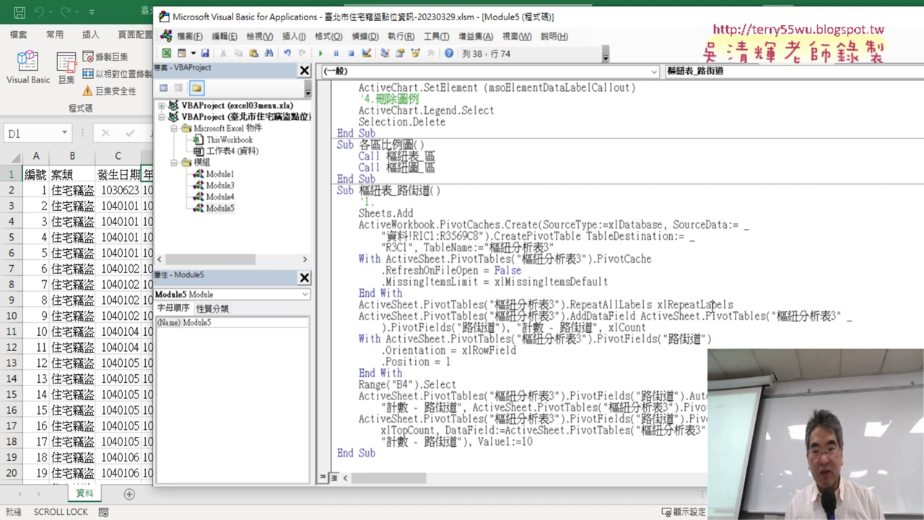
Step: Insert step 3 and step 4 comment lines after the xlCount line and End With
{"action": "key", "text": "Return"}
{"action": "type", "text": "'2."}
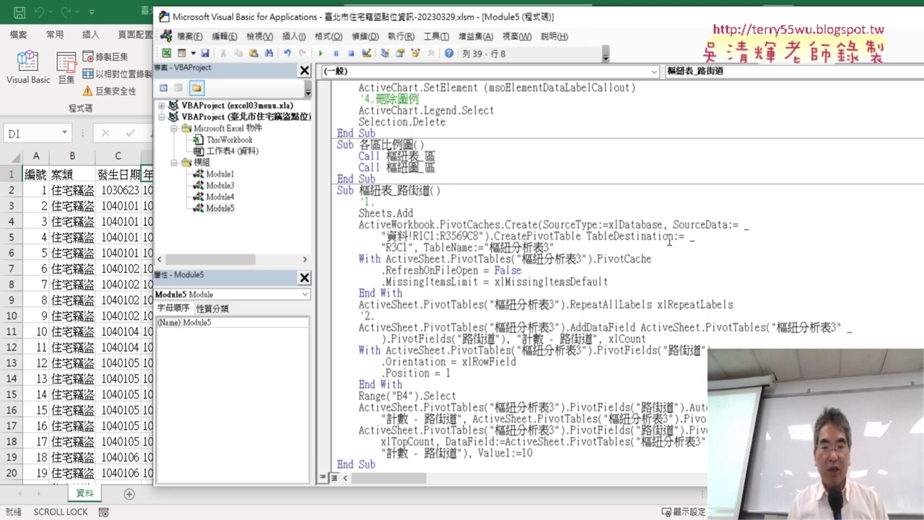
{"action": "left_click", "coordinate": [668, 337]}
{"action": "key", "text": "Return"}
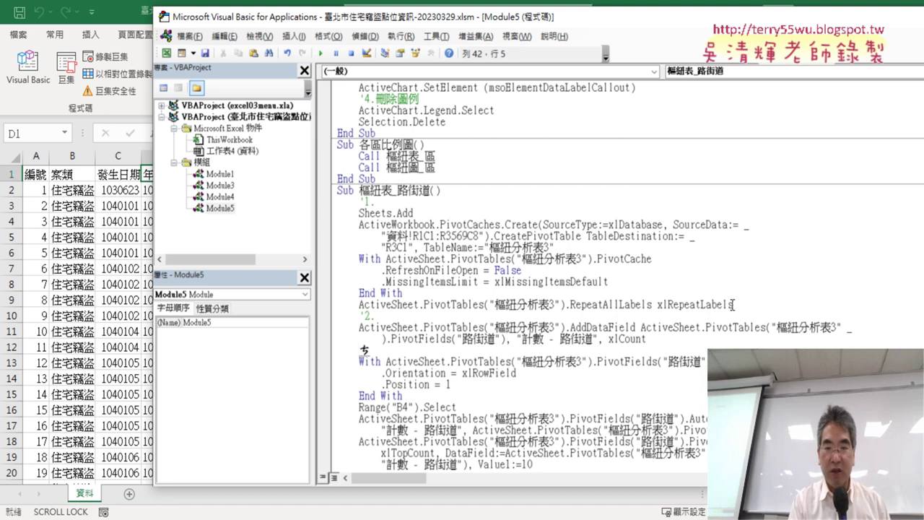
{"action": "type", "text": "3."}
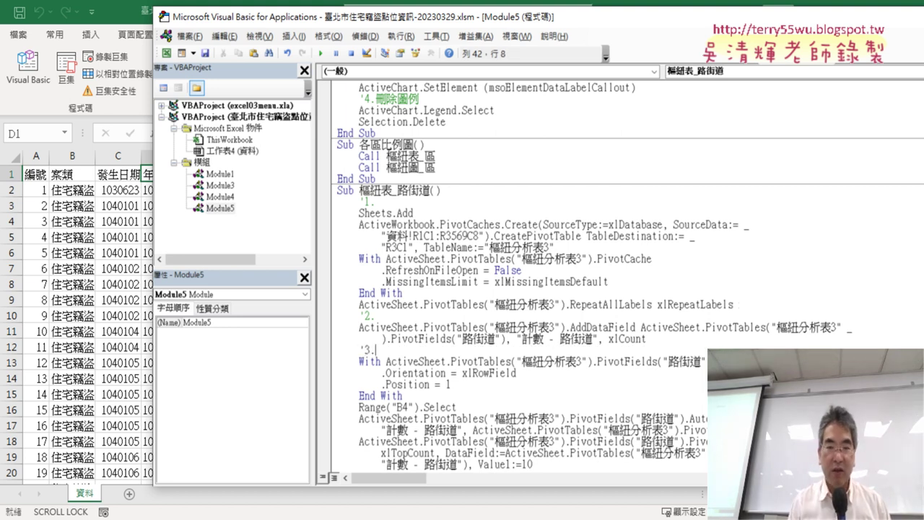
{"action": "left_click", "coordinate": [422, 396]}
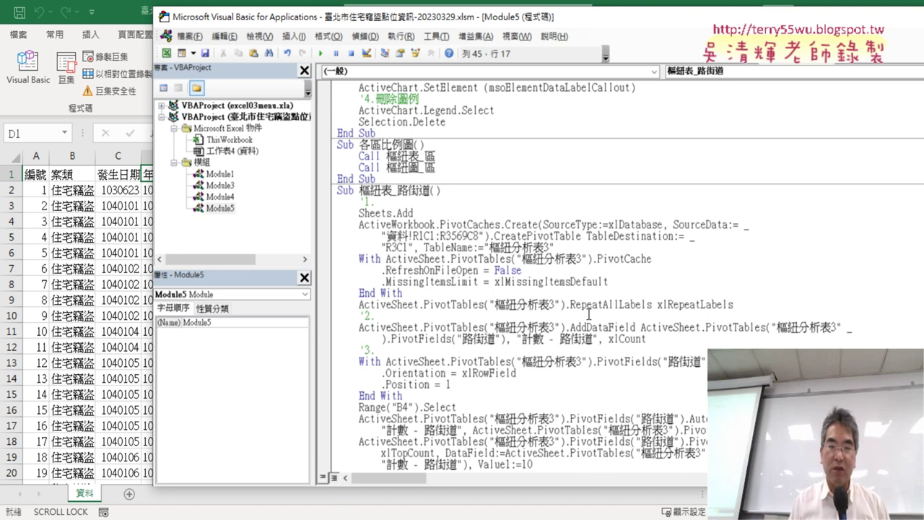
{"action": "key", "text": "Return"}
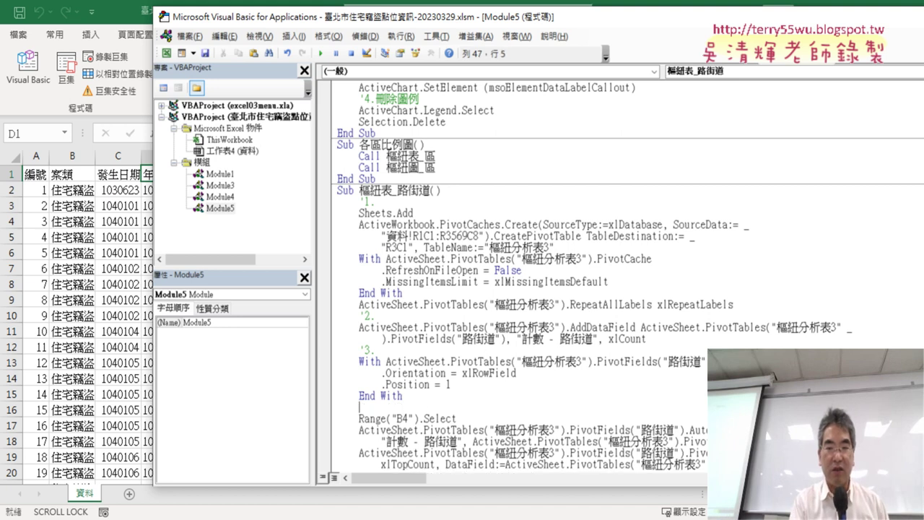
{"action": "type", "text": "'4."}
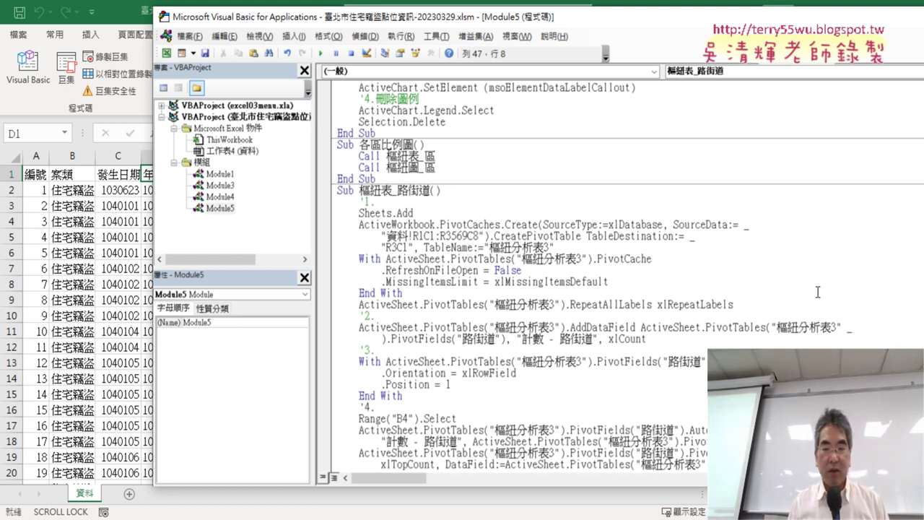
Step: Add a '5. comment above the top-ten filter statement
{"action": "scroll", "coordinate": [459, 413], "scroll_direction": "down", "scroll_amount": 1}
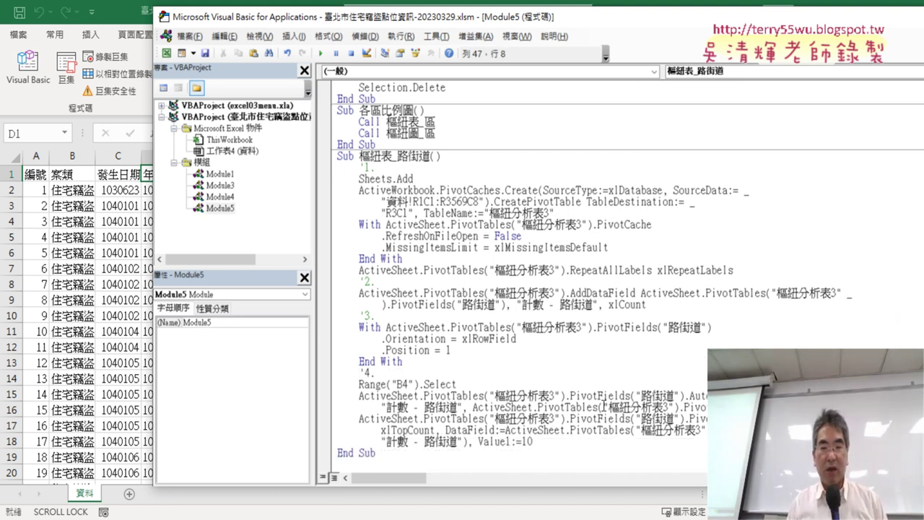
{"action": "left_click_drag", "start_coordinate": [360, 409], "coordinate": [442, 431]}
{"action": "left_click", "coordinate": [360, 418]}
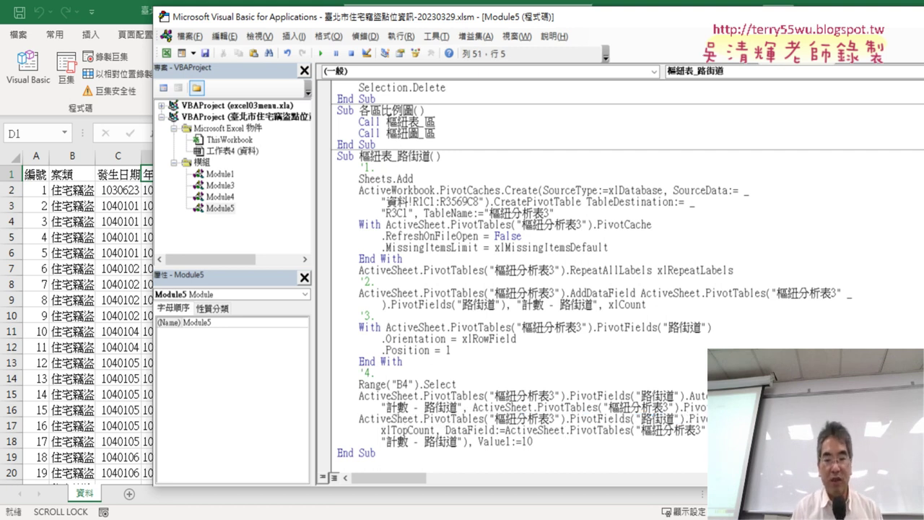
{"action": "key", "text": "Return"}
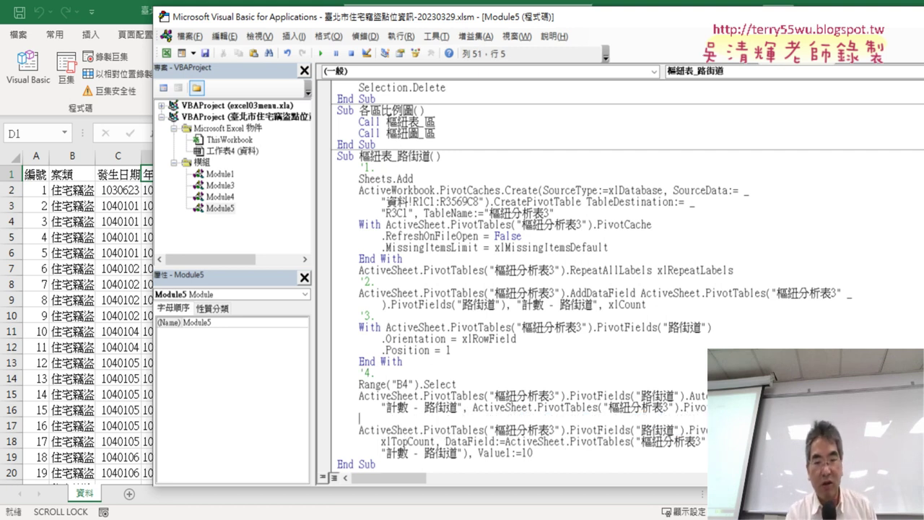
{"action": "type", "text": "'5."}
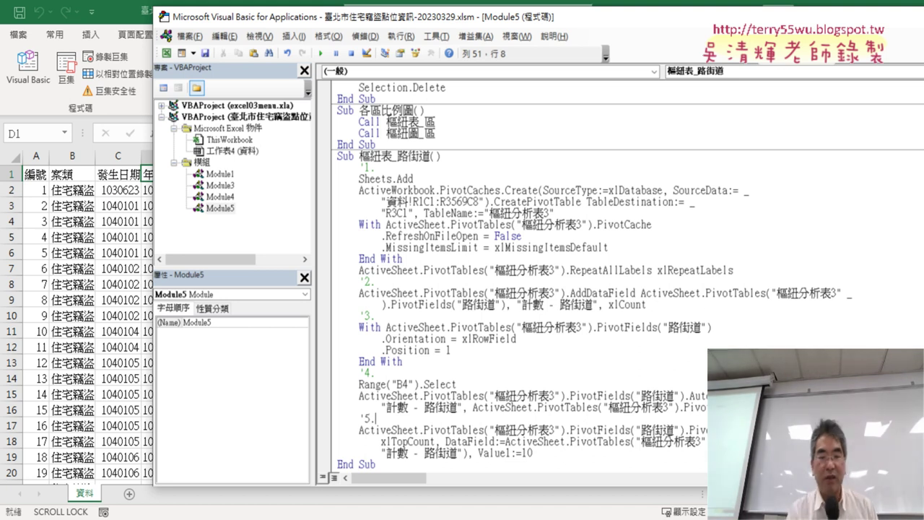
{"action": "scroll", "coordinate": [638, 346], "scroll_direction": "down", "scroll_amount": 1}
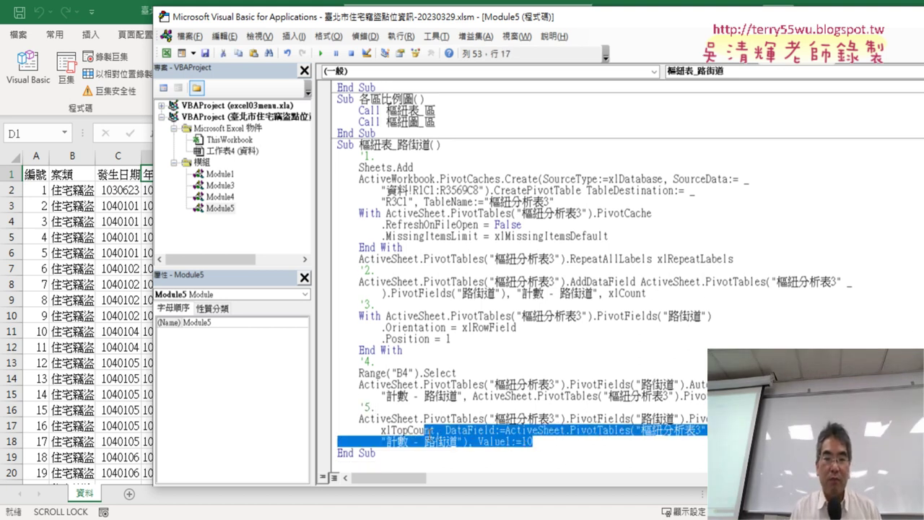
{"action": "left_click_drag", "start_coordinate": [548, 443], "coordinate": [340, 422]}
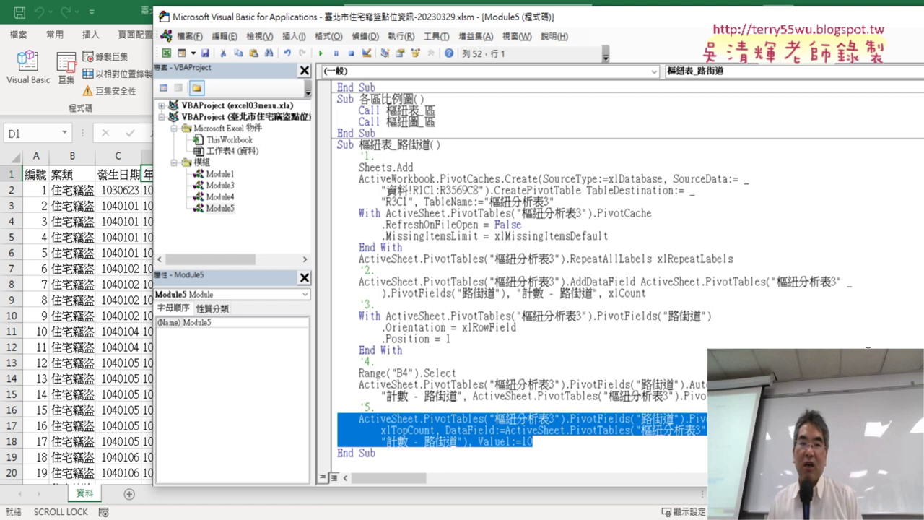
Step: Add an outdented blank line after Value1:=10, before End Sub
{"action": "left_click", "coordinate": [390, 157]}
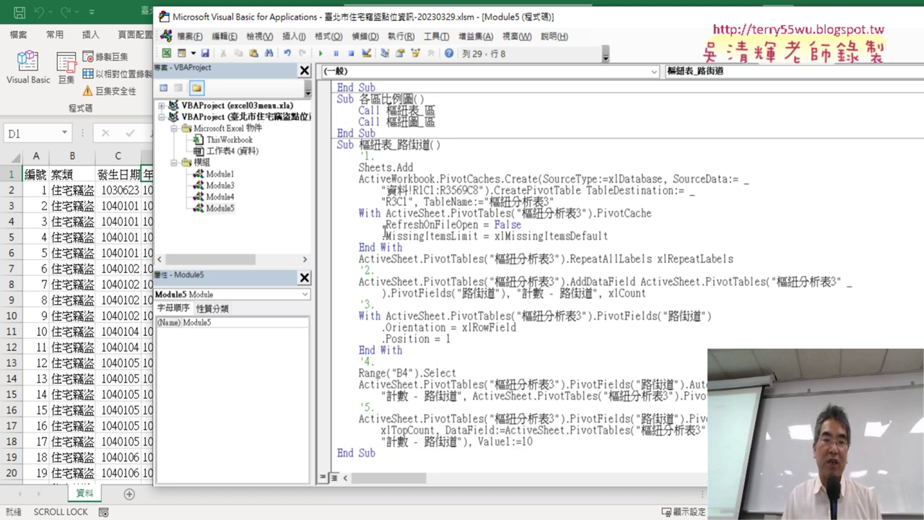
{"action": "left_click", "coordinate": [388, 269]}
{"action": "left_click", "coordinate": [398, 361]}
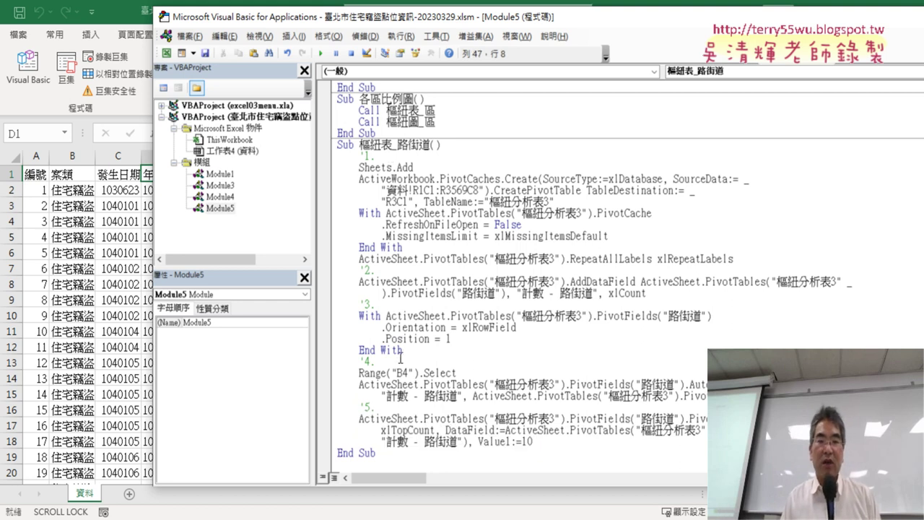
{"action": "left_click", "coordinate": [536, 442]}
{"action": "key", "text": "Return"}
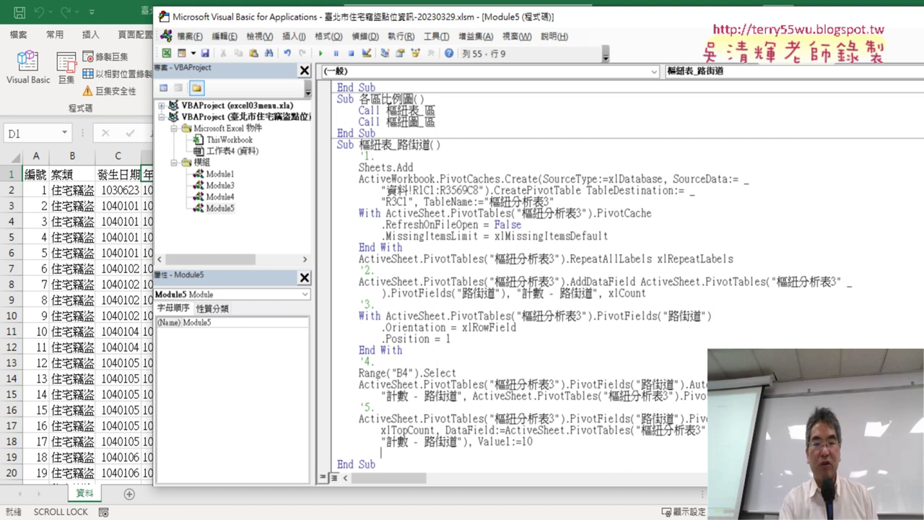
{"action": "key", "text": "BackSpace"}
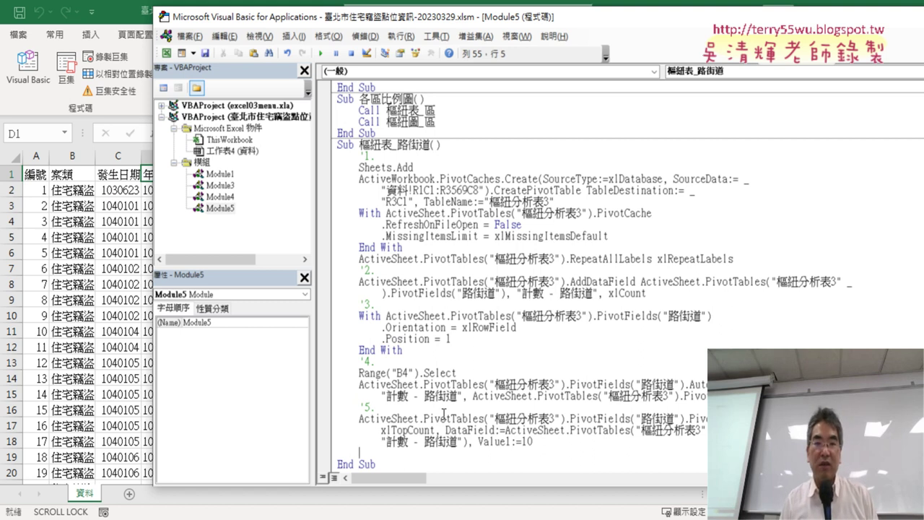
Step: Copy Module3's ActiveSheet.Name line into Module5 before End Sub, deleting the name 歷年竊盜折線圖
{"action": "double_click", "coordinate": [224, 198]}
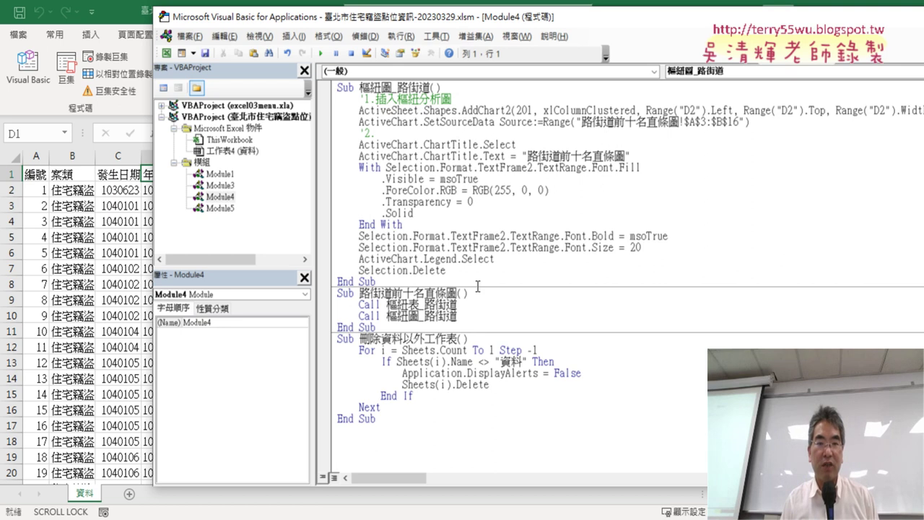
{"action": "double_click", "coordinate": [220, 186]}
{"action": "left_click", "coordinate": [567, 136]}
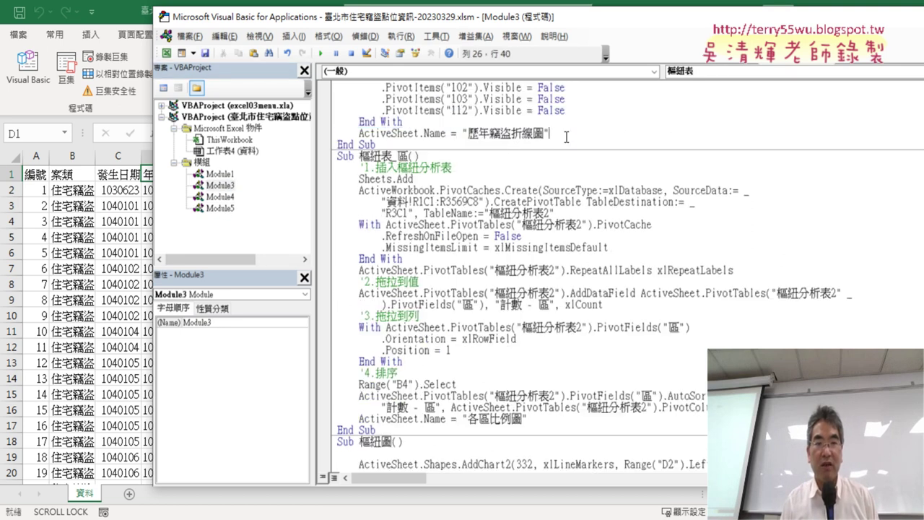
{"action": "mouse_move", "coordinate": [361, 133]}
{"action": "left_mouse_down"}
{"action": "mouse_move", "coordinate": [550, 143]}
{"action": "mouse_move", "coordinate": [554, 135]}
{"action": "left_mouse_up"}
{"action": "key", "text": "ctrl+c"}
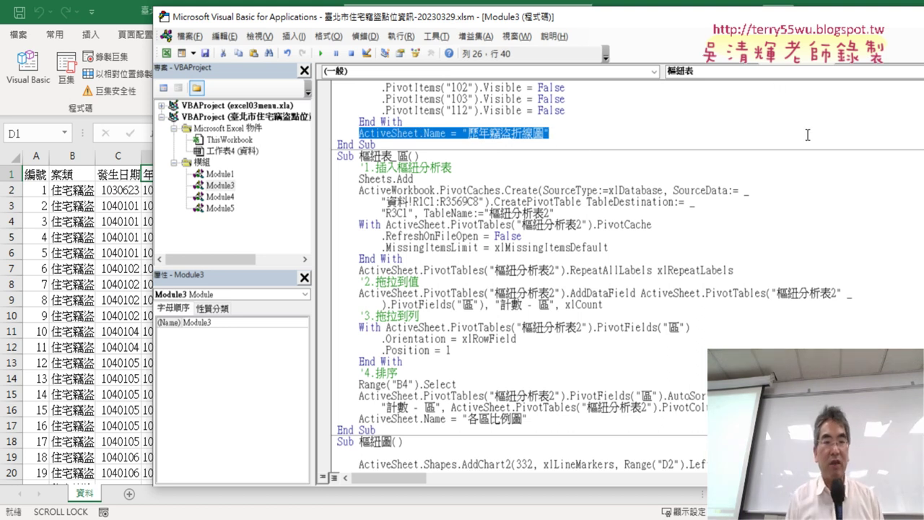
{"action": "double_click", "coordinate": [220, 208]}
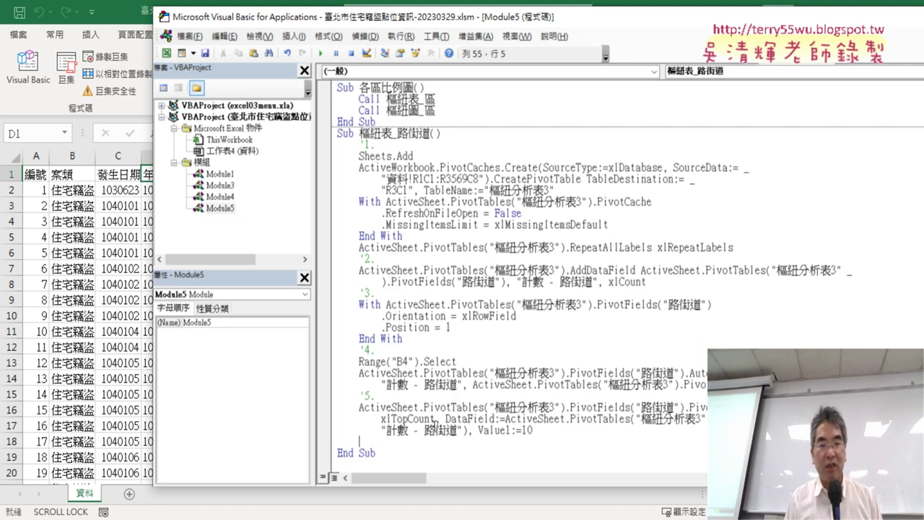
{"action": "key", "text": "ctrl+v"}
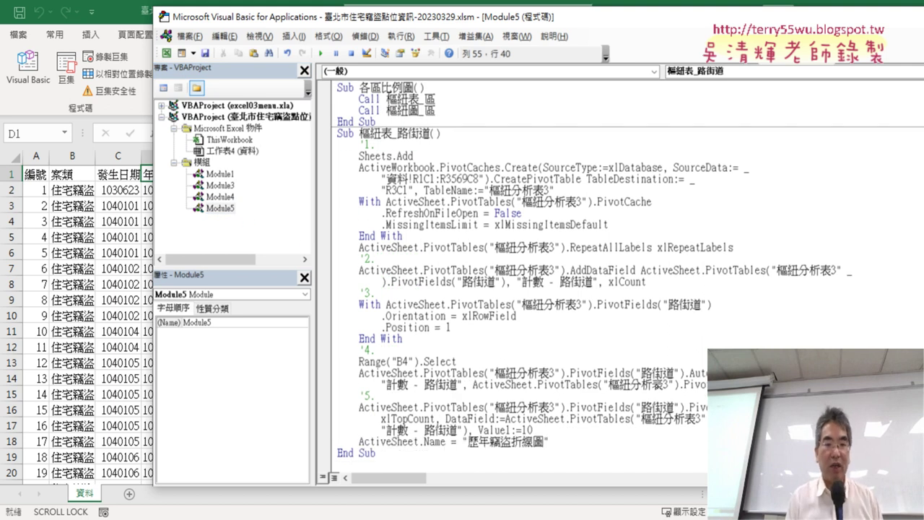
{"action": "left_click_drag", "start_coordinate": [467, 441], "coordinate": [547, 440]}
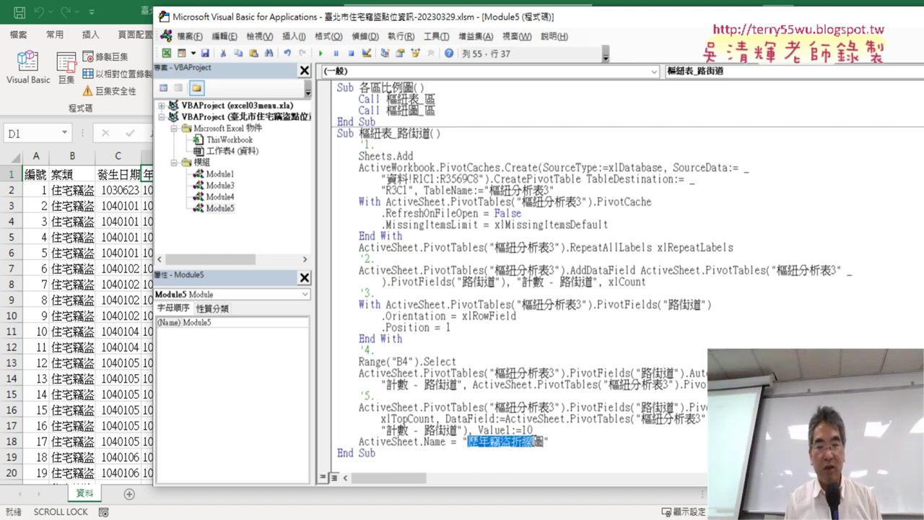
{"action": "key", "text": "Delete"}
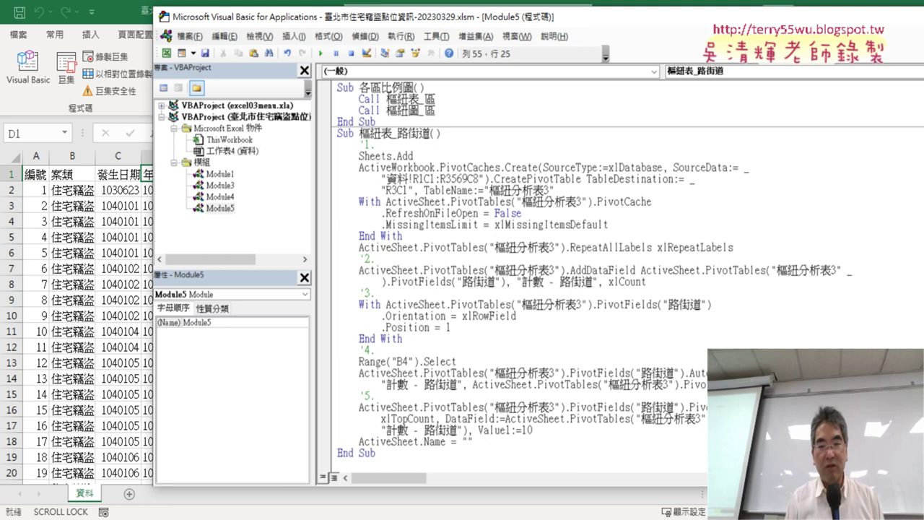
Step: Type the new sheet name 路街道前十名直條圖, correcting 值 to 直
{"action": "scroll", "coordinate": [553, 318], "scroll_direction": "up", "scroll_amount": 2}
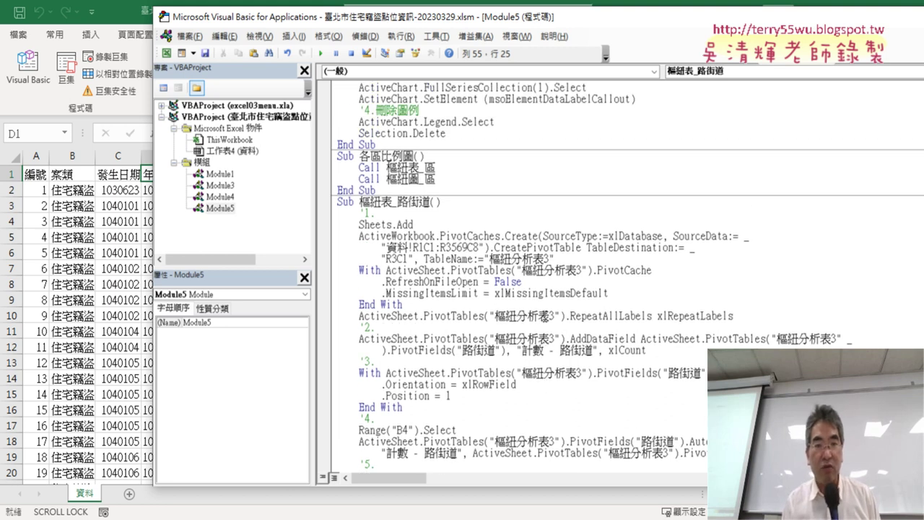
{"action": "scroll", "coordinate": [549, 316], "scroll_direction": "up", "scroll_amount": 1}
{"action": "scroll", "coordinate": [547, 315], "scroll_direction": "up", "scroll_amount": 4}
{"action": "scroll", "coordinate": [546, 315], "scroll_direction": "up", "scroll_amount": 1}
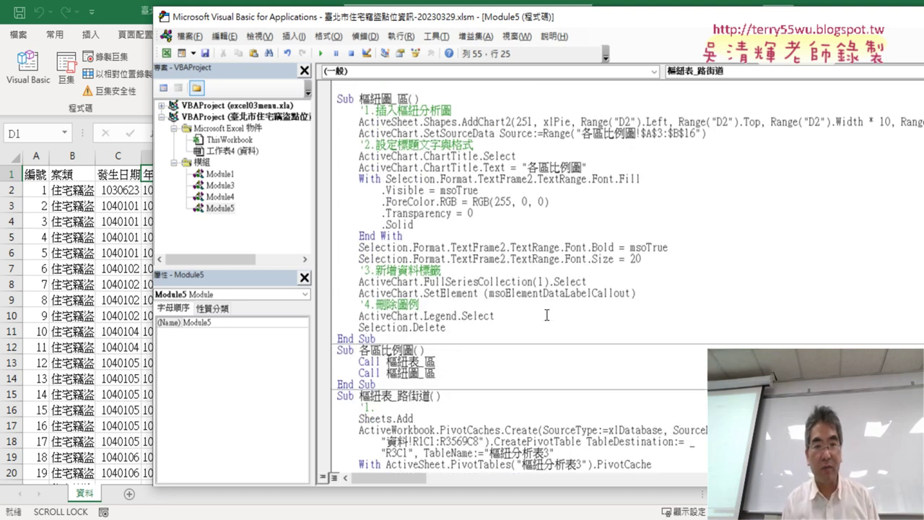
{"action": "scroll", "coordinate": [549, 318], "scroll_direction": "down", "scroll_amount": 4}
{"action": "scroll", "coordinate": [548, 316], "scroll_direction": "down", "scroll_amount": 4}
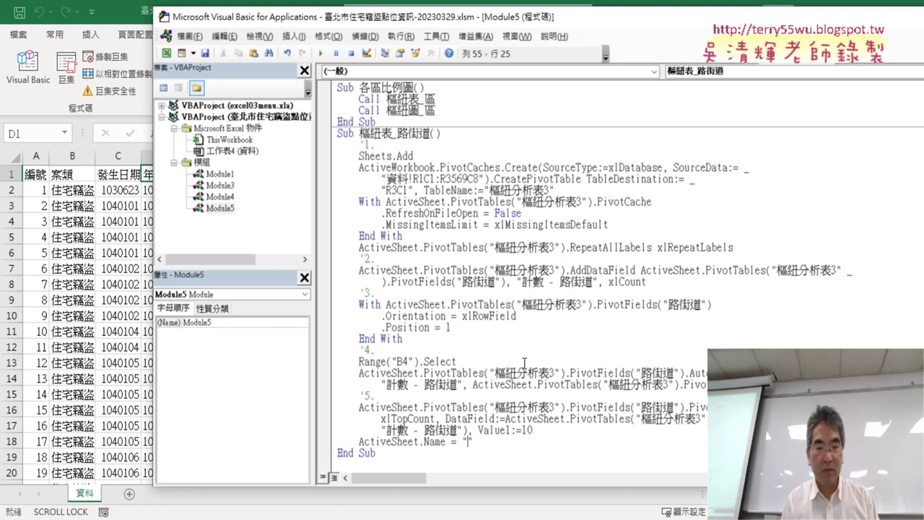
{"action": "type", "text": "1"}
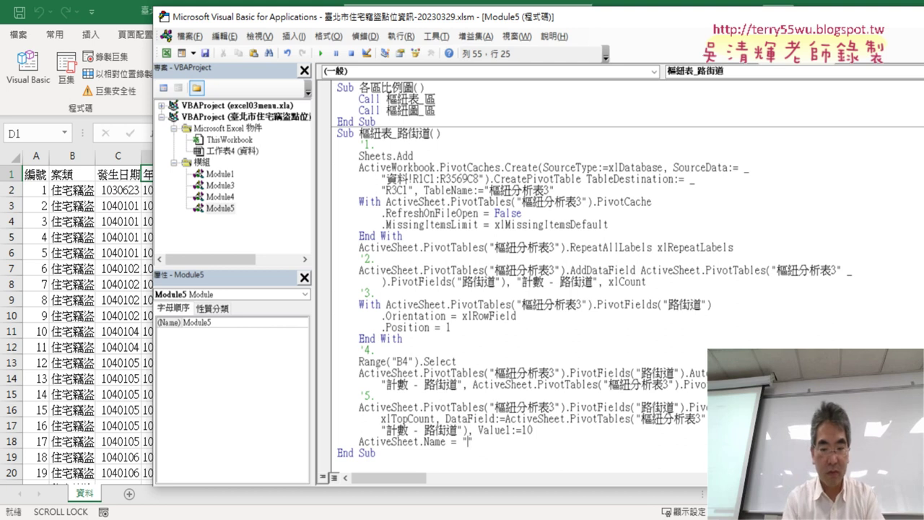
{"action": "type", "text": "4"}
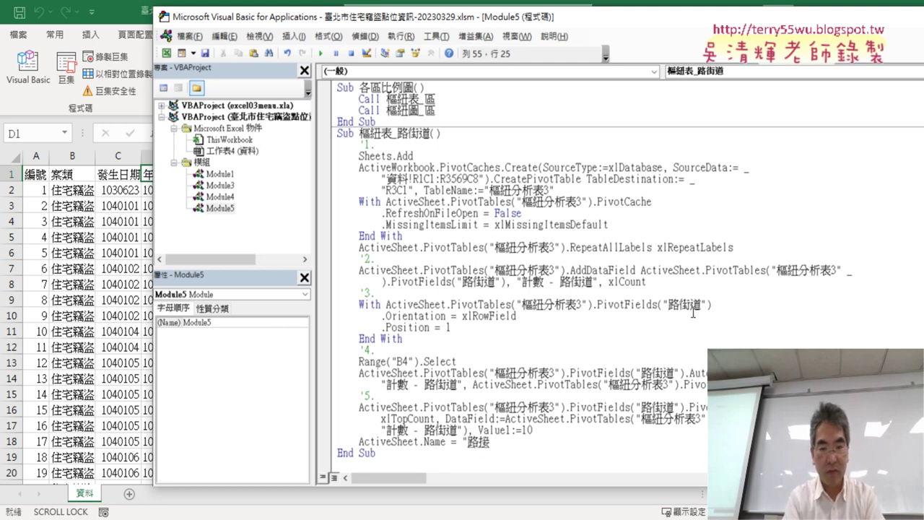
{"action": "type", "text": "道前"}
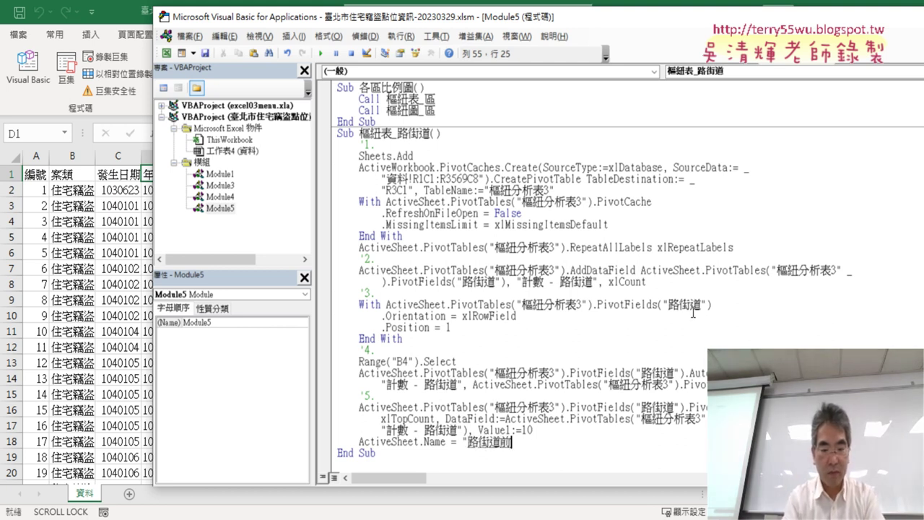
{"action": "type", "text": "6"}
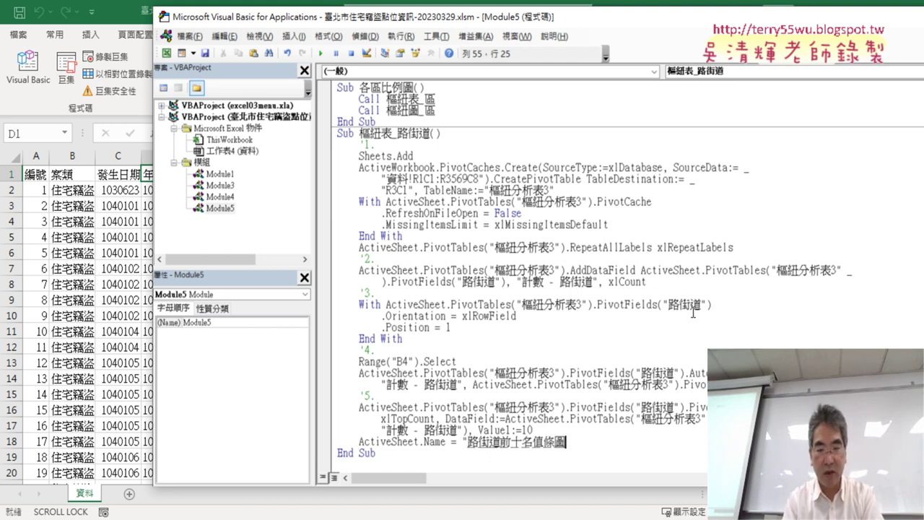
{"action": "key", "text": "Left"}
{"action": "key", "text": "Left"}
{"action": "key", "text": "Down"}
{"action": "key", "text": "Down"}
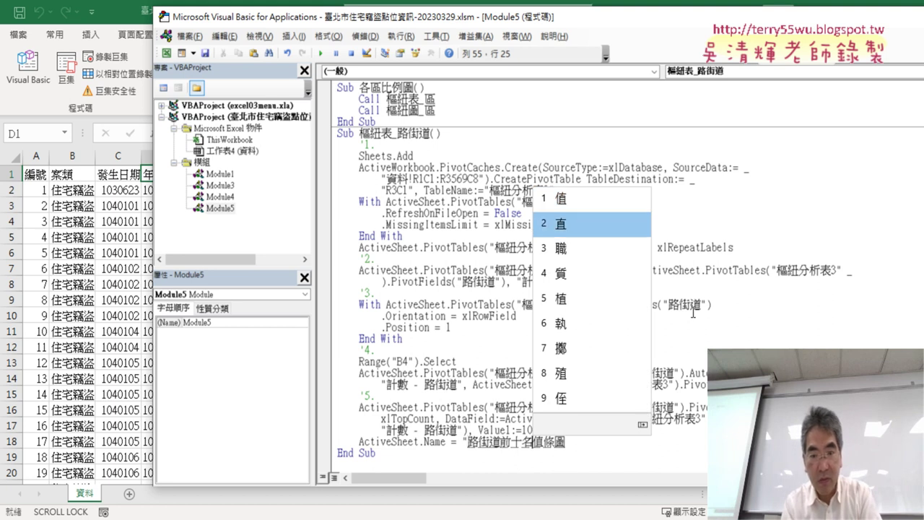
{"action": "key", "text": "Return"}
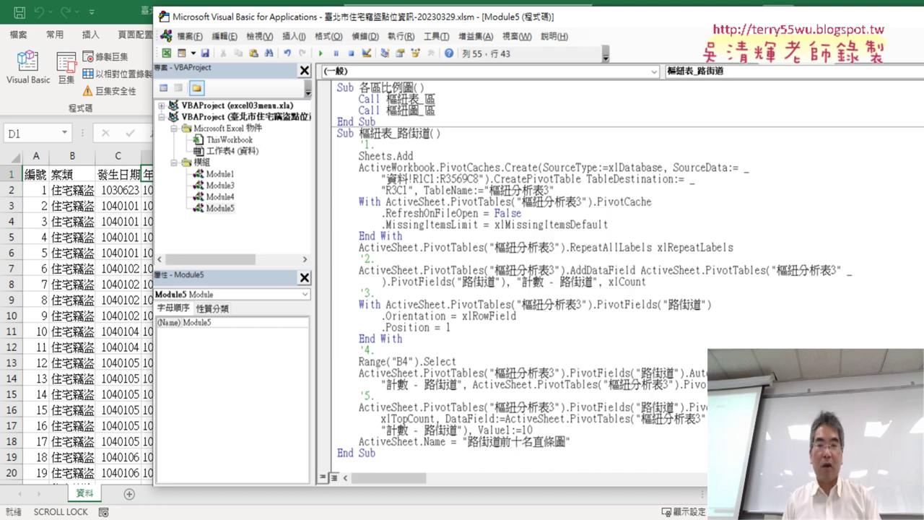
{"action": "left_click", "coordinate": [595, 281]}
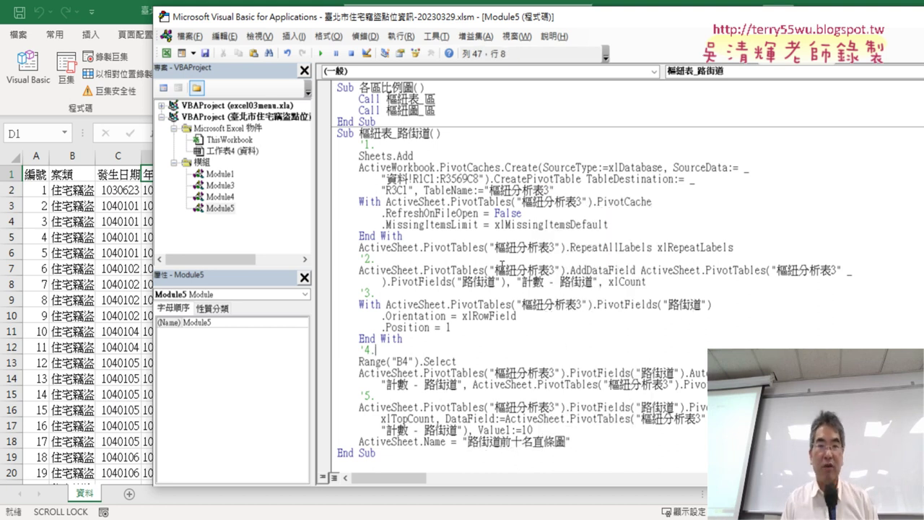
{"action": "left_click", "coordinate": [320, 52]}
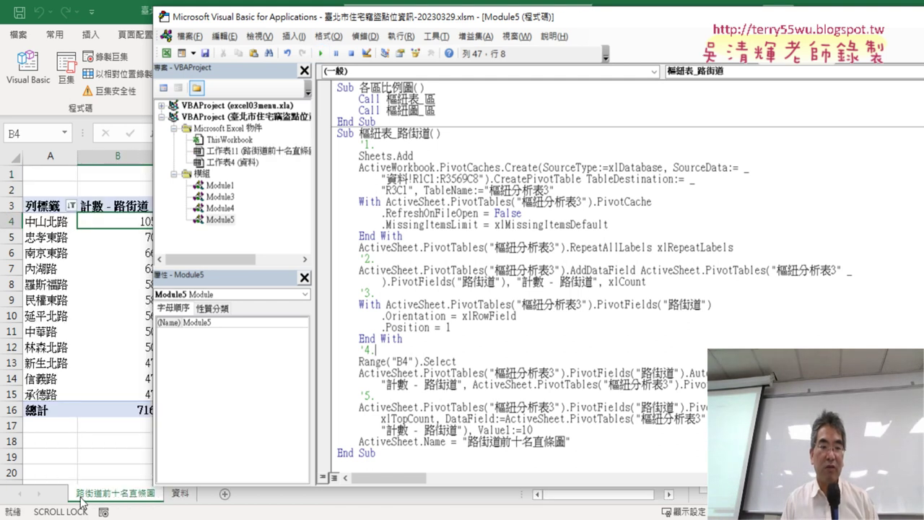
{"action": "left_click_drag", "start_coordinate": [186, 488], "coordinate": [192, 468]}
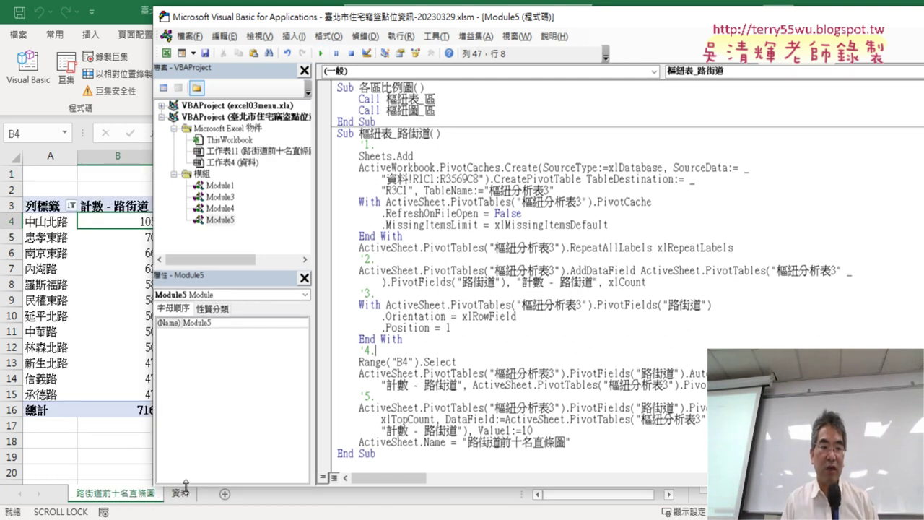
{"action": "scroll", "coordinate": [456, 349], "scroll_direction": "down", "scroll_amount": 1}
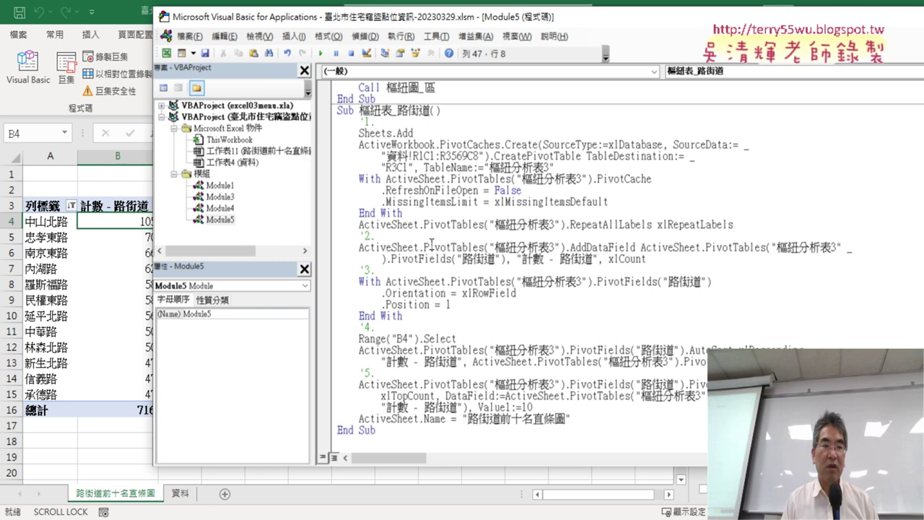
{"action": "left_click_drag", "start_coordinate": [154, 205], "coordinate": [183, 205]}
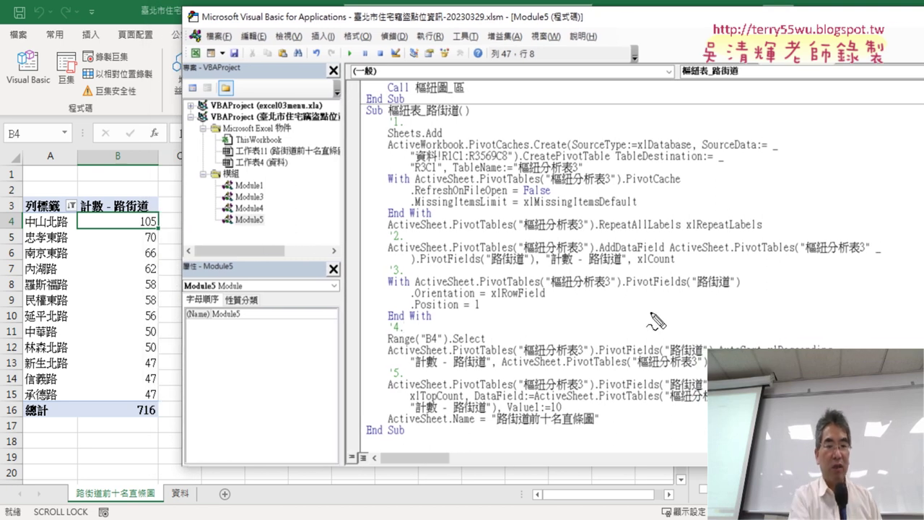
{"action": "mouse_move", "coordinate": [598, 428]}
{"action": "left_mouse_down"}
{"action": "mouse_move", "coordinate": [611, 398]}
{"action": "mouse_move", "coordinate": [598, 427]}
{"action": "left_mouse_up"}
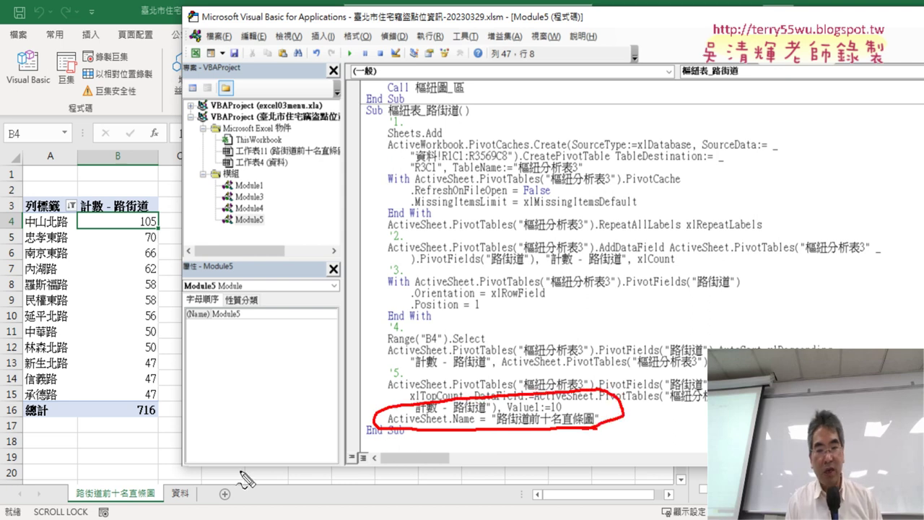
{"action": "mouse_move", "coordinate": [153, 502]}
{"action": "left_mouse_down"}
{"action": "mouse_move", "coordinate": [70, 498]}
{"action": "mouse_move", "coordinate": [162, 494]}
{"action": "mouse_move", "coordinate": [137, 506]}
{"action": "left_mouse_up"}
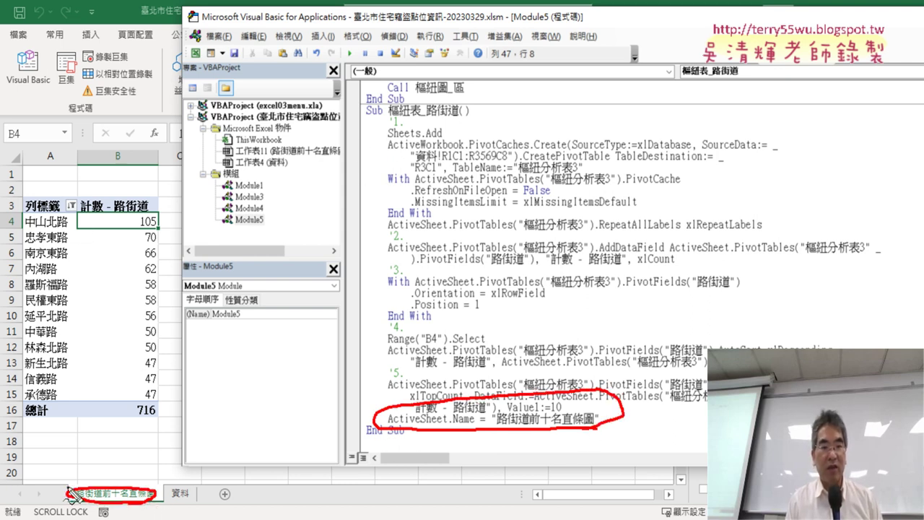
{"action": "mouse_move", "coordinate": [147, 463]}
{"action": "left_mouse_down"}
{"action": "mouse_move", "coordinate": [124, 480]}
{"action": "mouse_move", "coordinate": [153, 478]}
{"action": "left_mouse_up"}
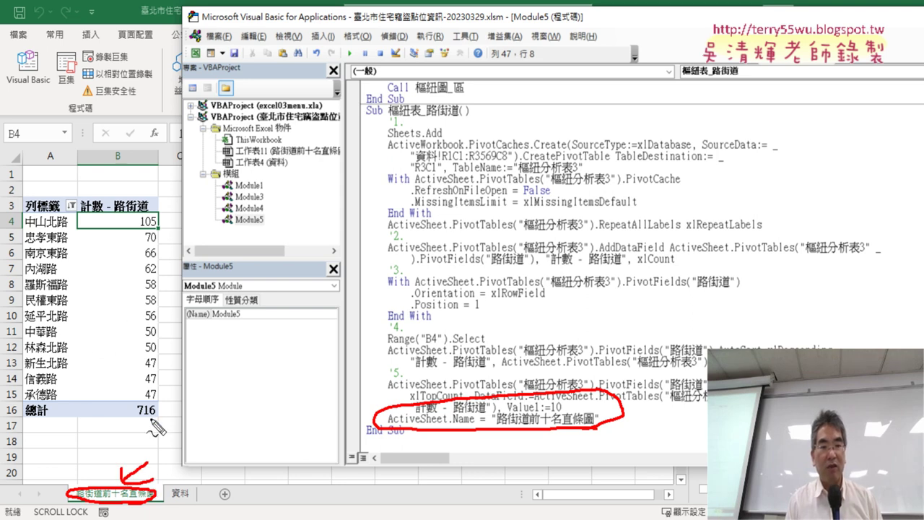
{"action": "mouse_move", "coordinate": [153, 417]}
{"action": "left_mouse_down"}
{"action": "mouse_move", "coordinate": [29, 419]}
{"action": "mouse_move", "coordinate": [22, 199]}
{"action": "mouse_move", "coordinate": [166, 200]}
{"action": "mouse_move", "coordinate": [168, 402]}
{"action": "mouse_move", "coordinate": [127, 413]}
{"action": "left_mouse_up"}
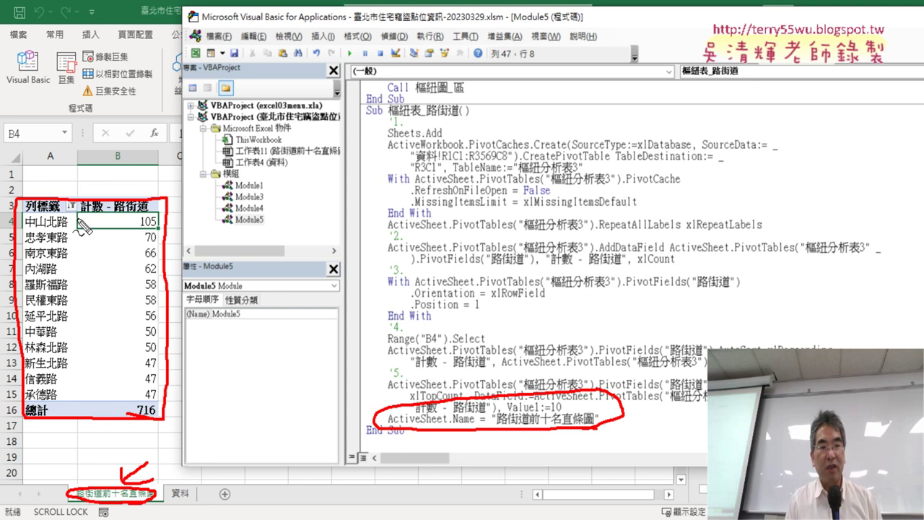
{"action": "mouse_move", "coordinate": [78, 221]}
{"action": "left_mouse_down"}
{"action": "mouse_move", "coordinate": [84, 397]}
{"action": "mouse_move", "coordinate": [120, 217]}
{"action": "mouse_move", "coordinate": [163, 285]}
{"action": "mouse_move", "coordinate": [167, 408]}
{"action": "mouse_move", "coordinate": [105, 402]}
{"action": "left_mouse_up"}
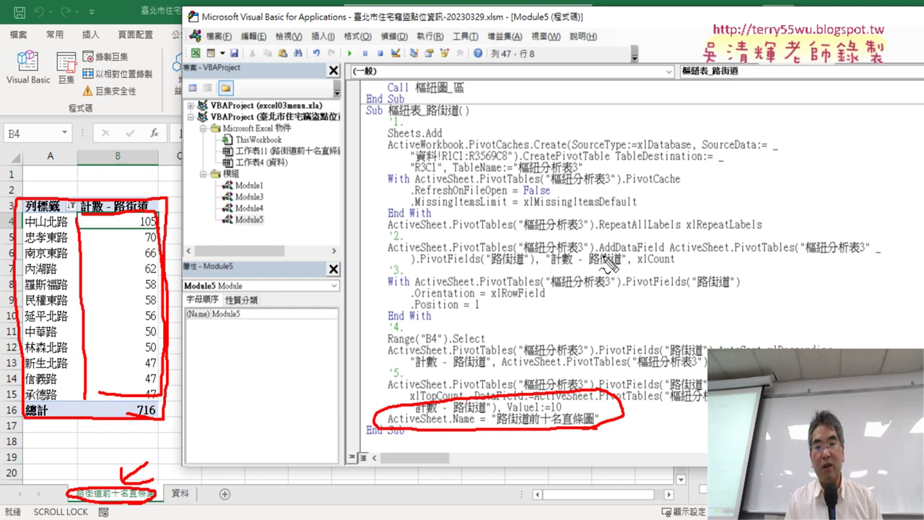
{"action": "left_click_drag", "start_coordinate": [607, 255], "coordinate": [658, 254]}
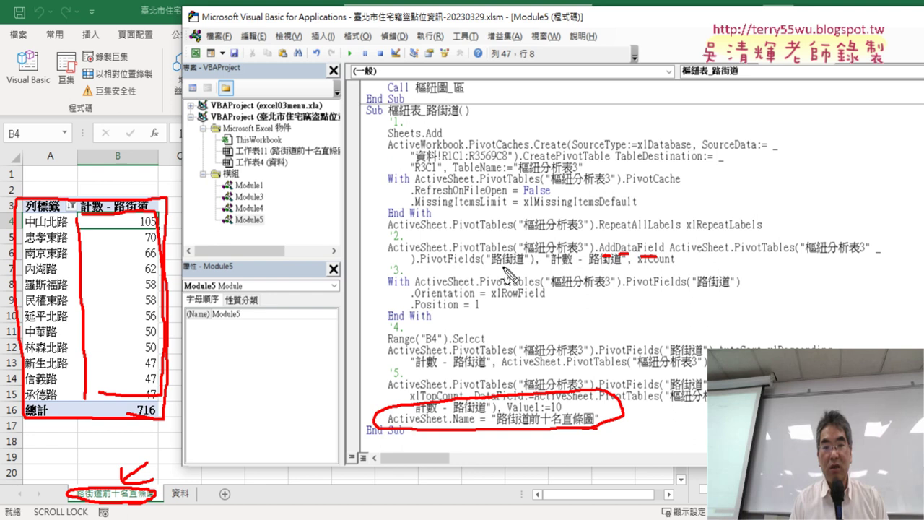
{"action": "left_click_drag", "start_coordinate": [498, 265], "coordinate": [521, 267]}
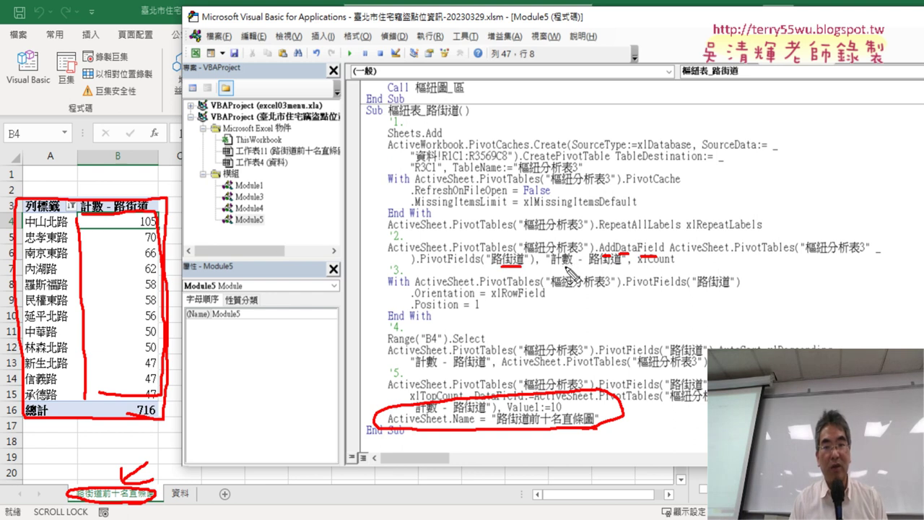
{"action": "left_click_drag", "start_coordinate": [565, 264], "coordinate": [620, 263]}
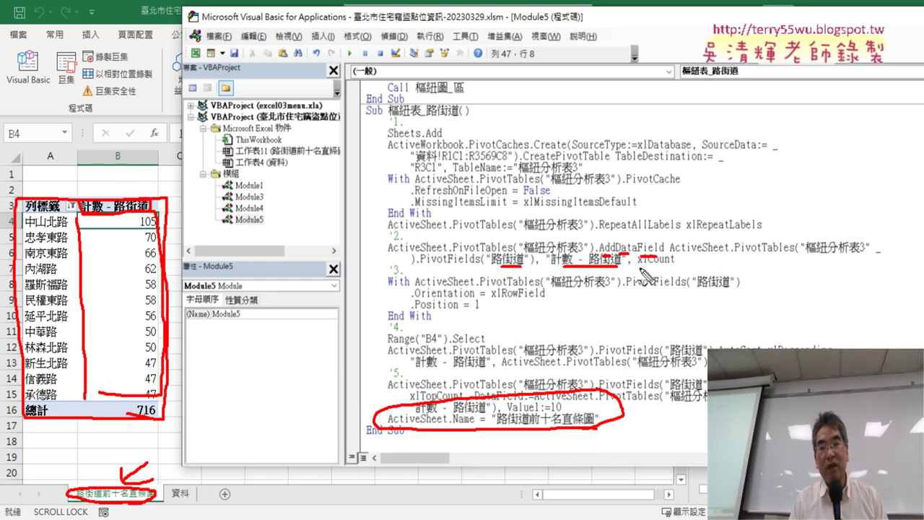
{"action": "left_click_drag", "start_coordinate": [639, 266], "coordinate": [675, 266]}
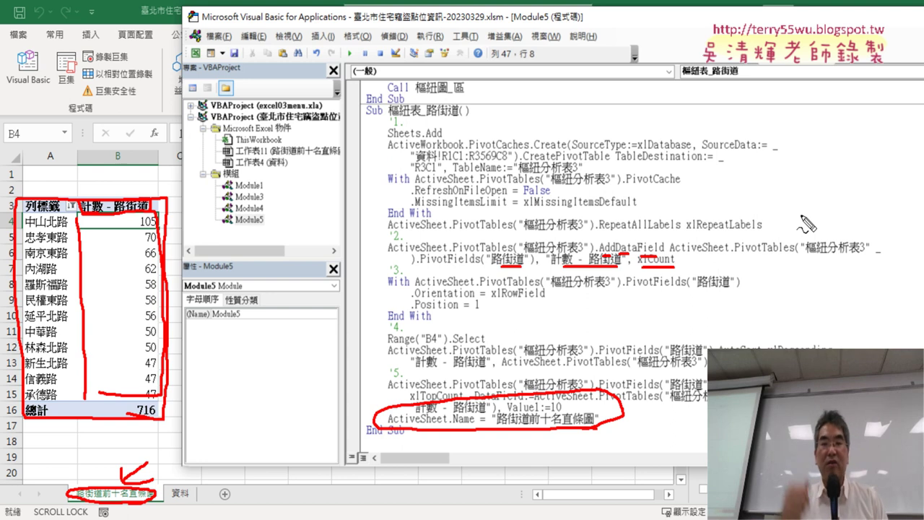
{"action": "key", "text": "Escape"}
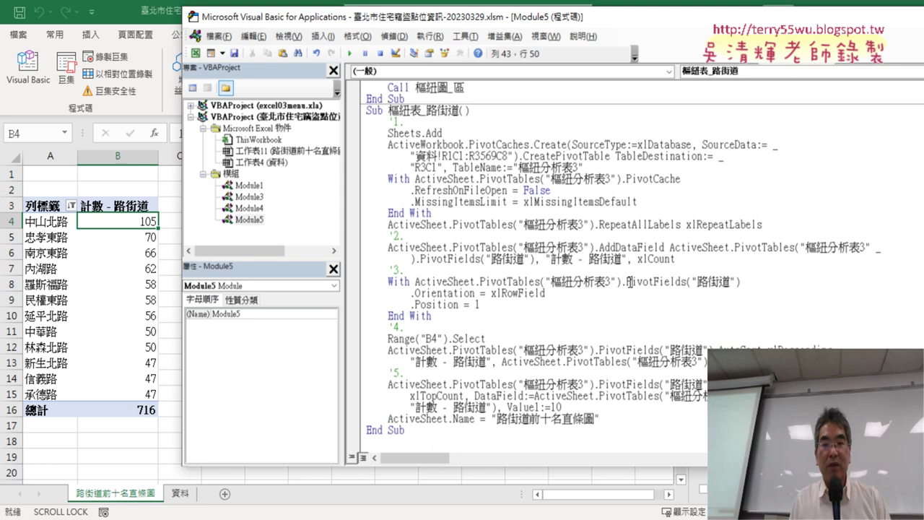
Step: Explain the PivotFields, Orientation = xlRowField and Position code, then return to the worksheet
{"action": "left_click_drag", "start_coordinate": [632, 281], "coordinate": [642, 282]}
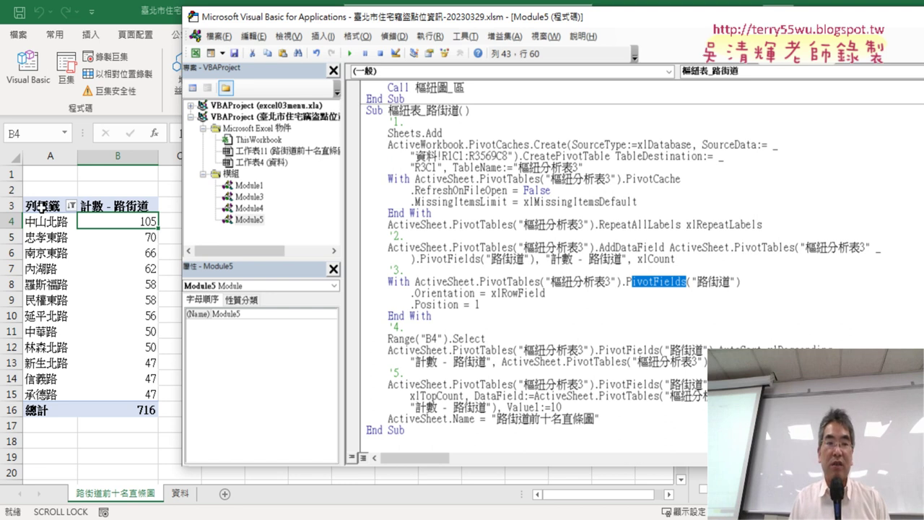
{"action": "left_click_drag", "start_coordinate": [563, 296], "coordinate": [427, 293]}
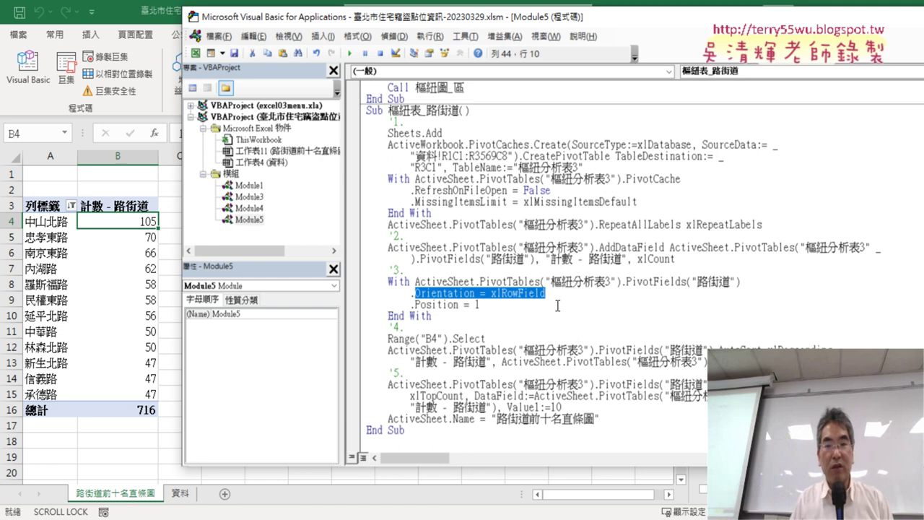
{"action": "left_click_drag", "start_coordinate": [546, 293], "coordinate": [512, 293]}
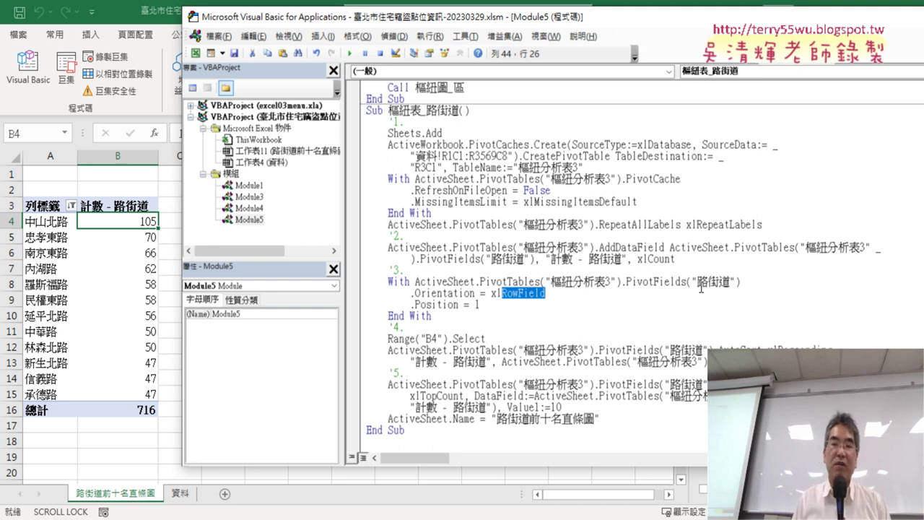
{"action": "left_click", "coordinate": [496, 306]}
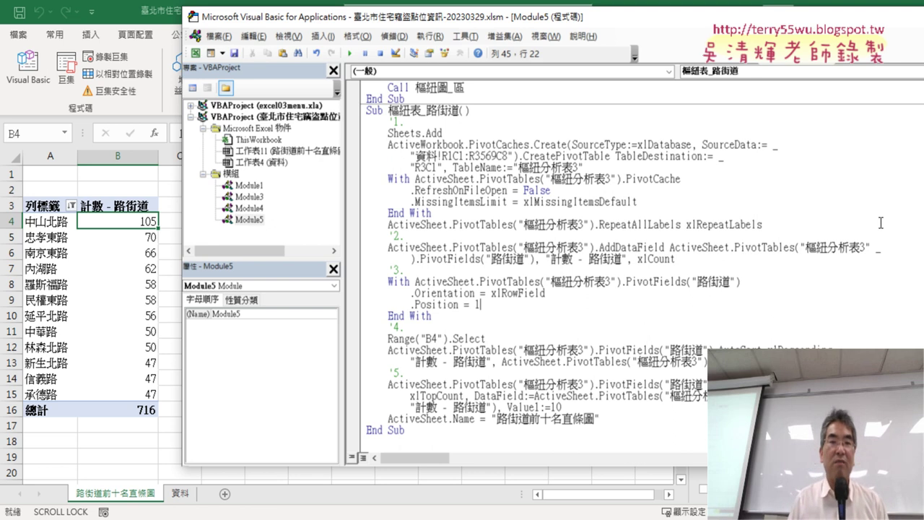
{"action": "left_click", "coordinate": [92, 298]}
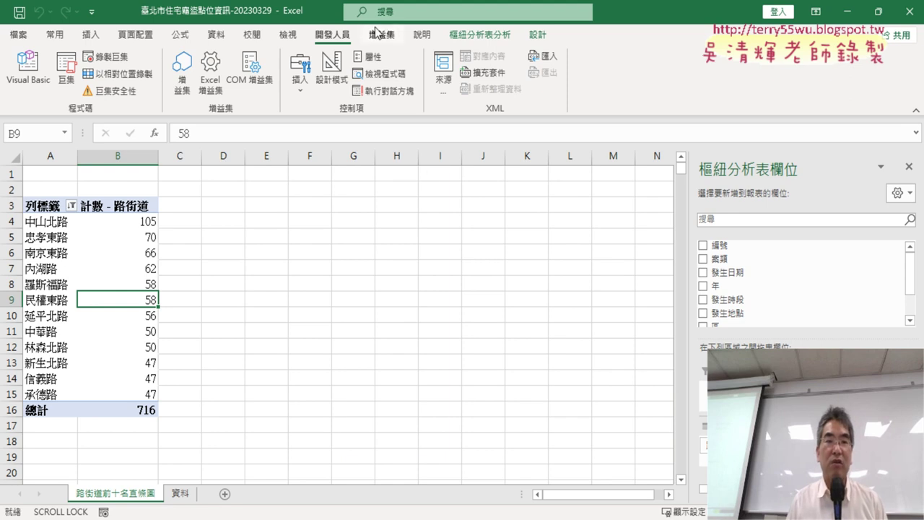
Step: Start recording a macro named 樞紐圖_路街道 in This Workbook, replacing the existing one
{"action": "left_click", "coordinate": [105, 57]}
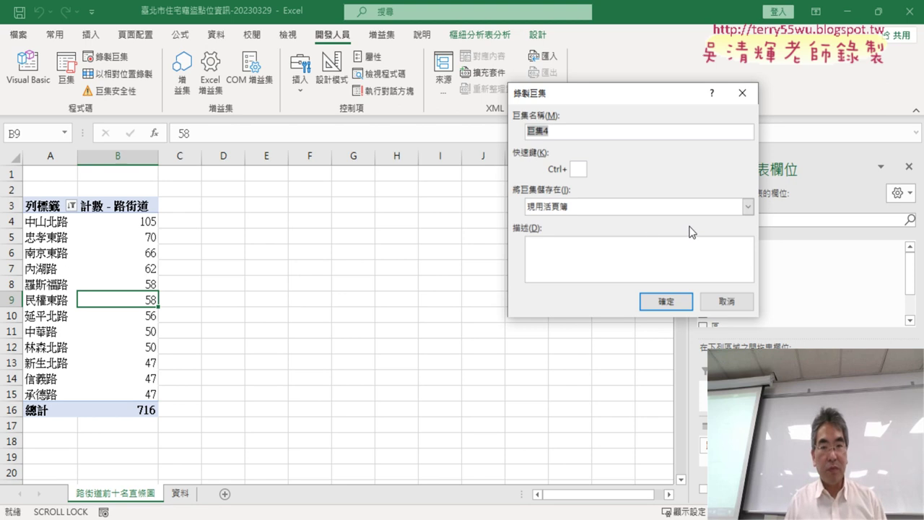
{"action": "type", "text": "ㄕㄨ"}
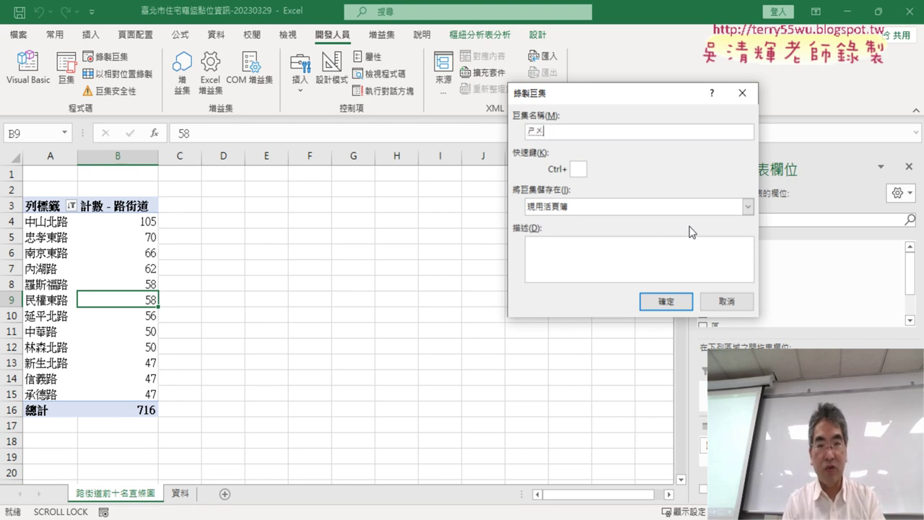
{"action": "type", "text": "4"}
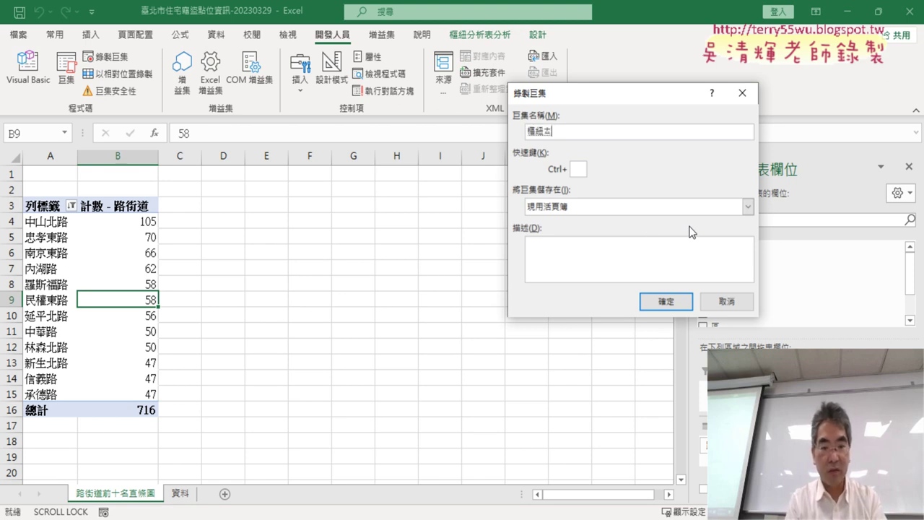
{"action": "type", "text": "6_"}
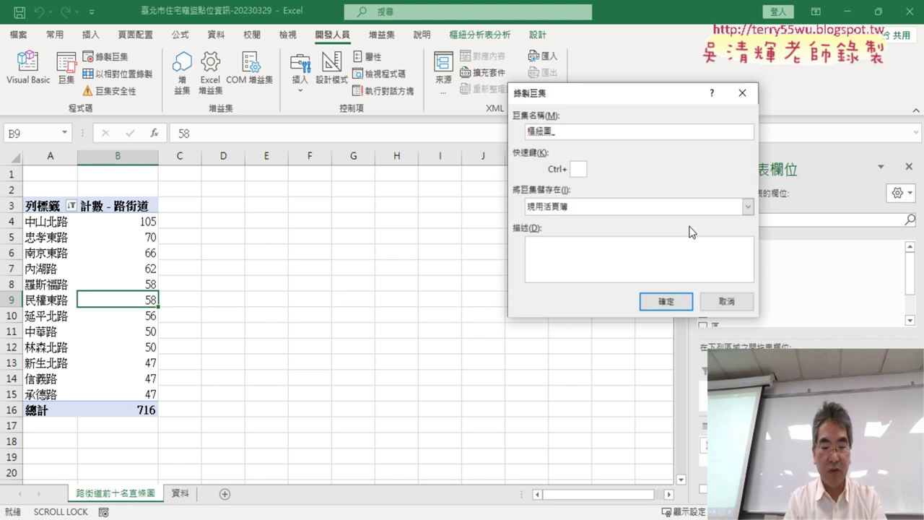
{"action": "type", "text": "街道"}
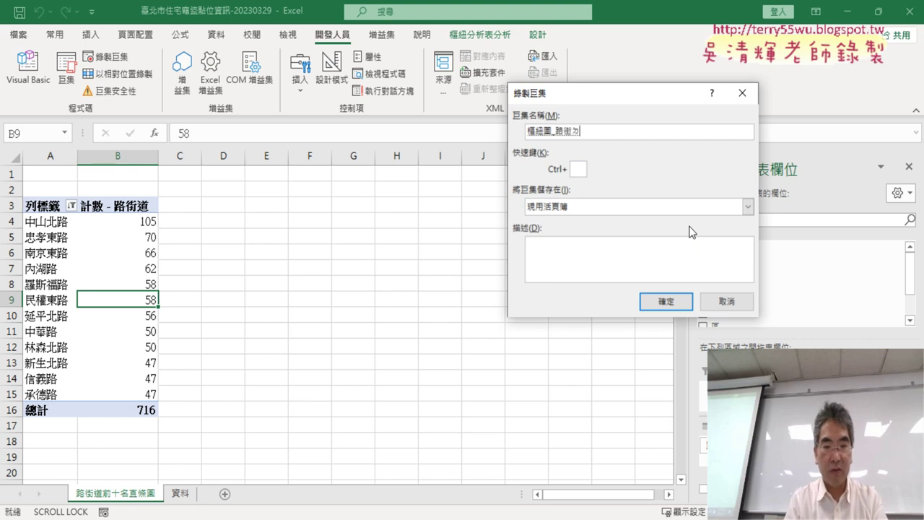
{"action": "key", "text": "Return"}
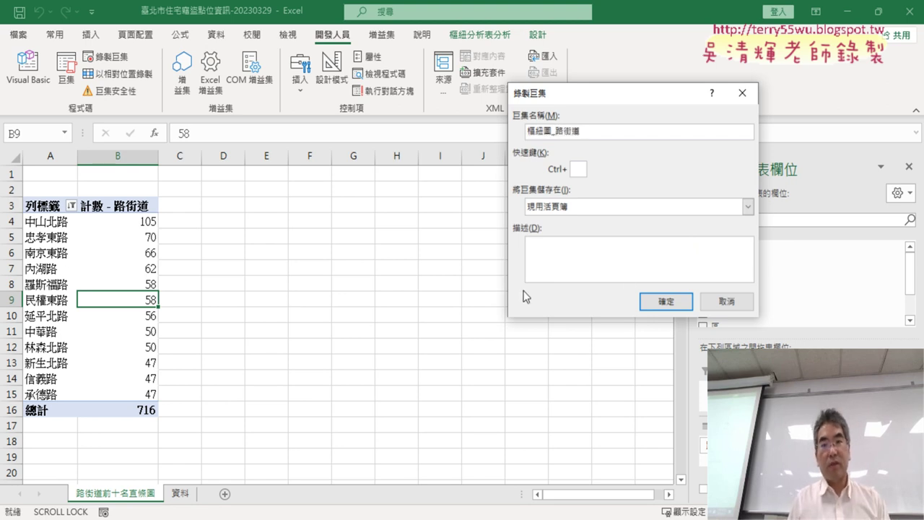
{"action": "left_click", "coordinate": [659, 304]}
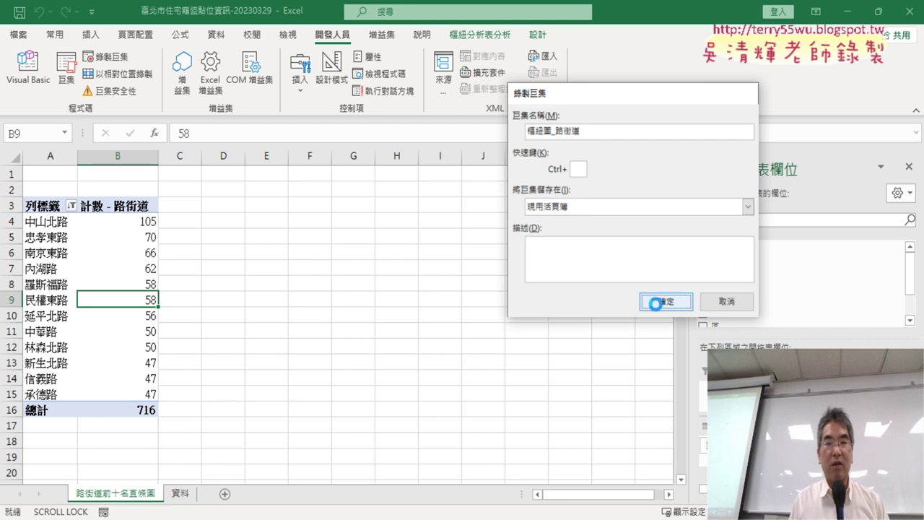
{"action": "left_click", "coordinate": [405, 310]}
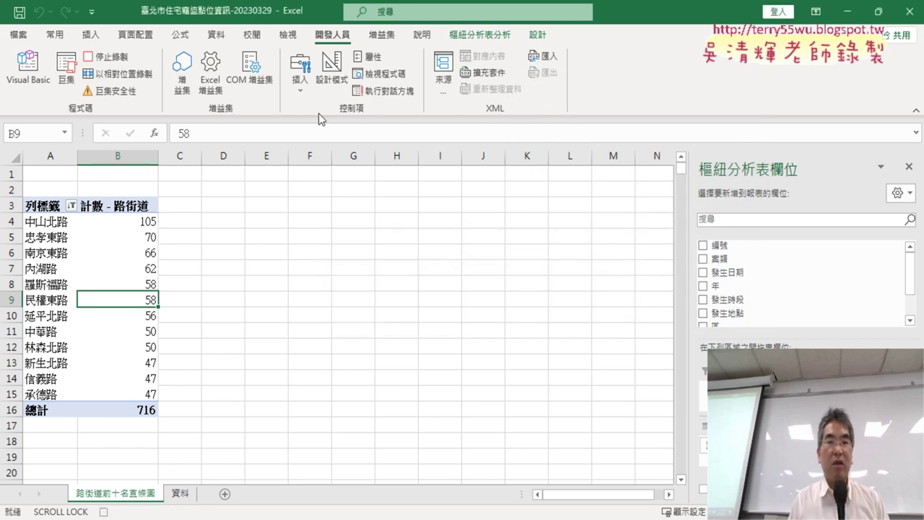
Step: Insert a pivot column chart of the top-ten street counts
{"action": "left_click", "coordinate": [478, 35]}
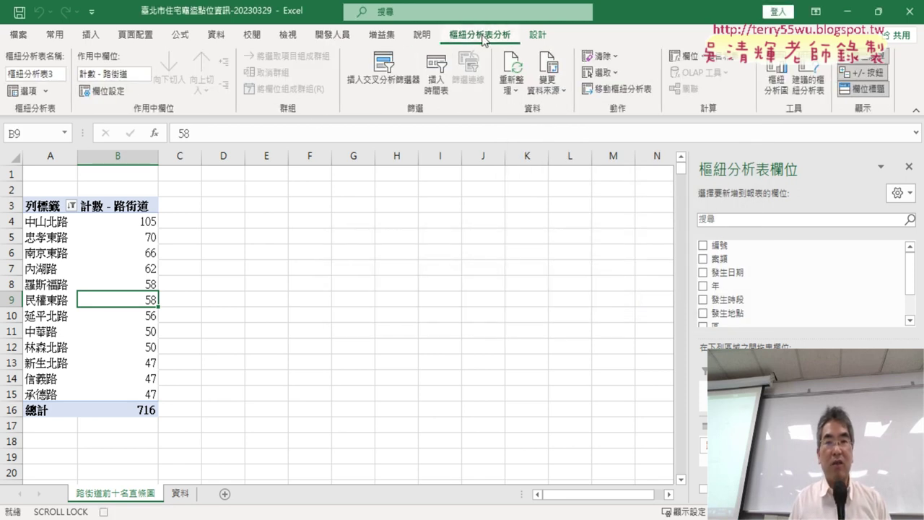
{"action": "left_click", "coordinate": [777, 83]}
{"action": "mouse_move", "coordinate": [399, 87]}
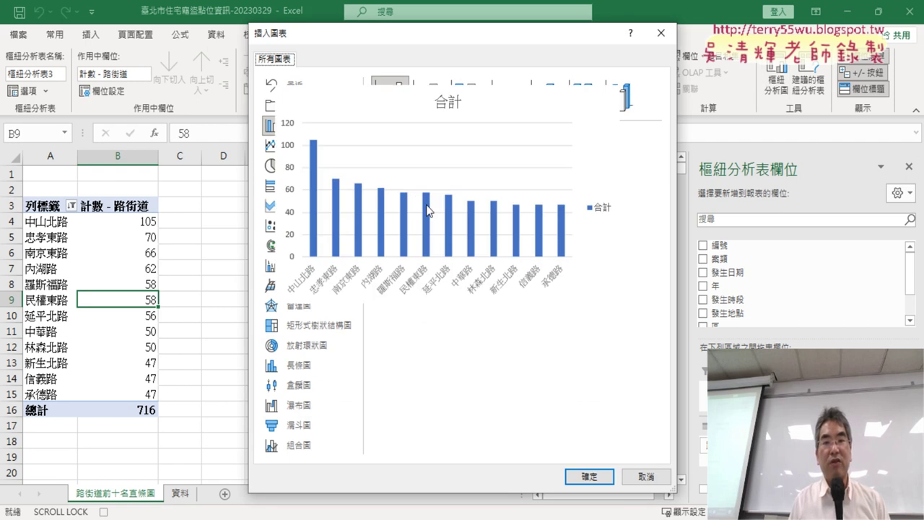
{"action": "left_click", "coordinate": [590, 477]}
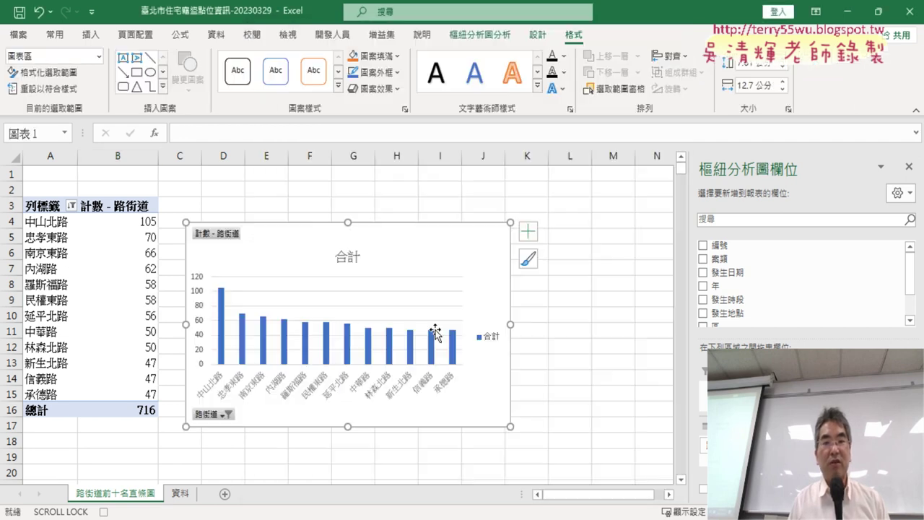
Step: Replace the chart title 合計 with 路街道前十名直條圖
{"action": "left_click", "coordinate": [348, 258]}
{"action": "double_click", "coordinate": [339, 257]}
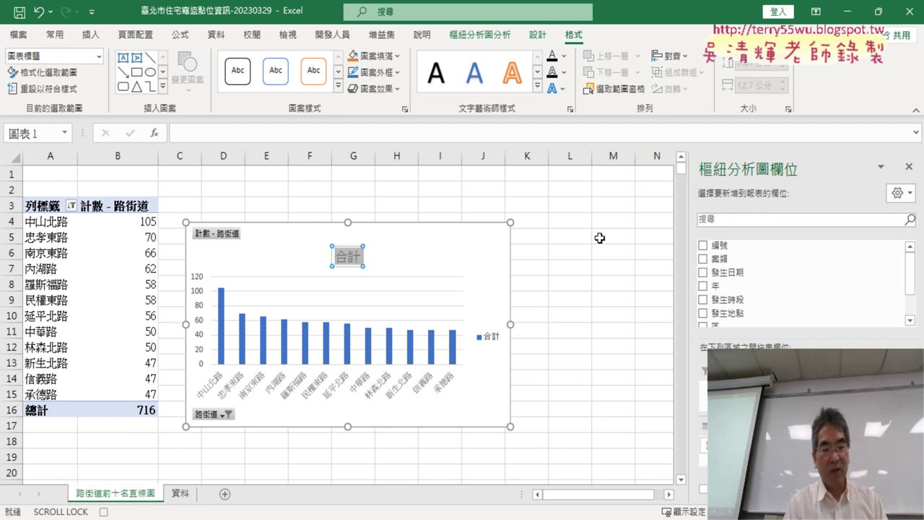
{"action": "type", "text": "ㄌㄨ"}
{"action": "type", "text": "街"}
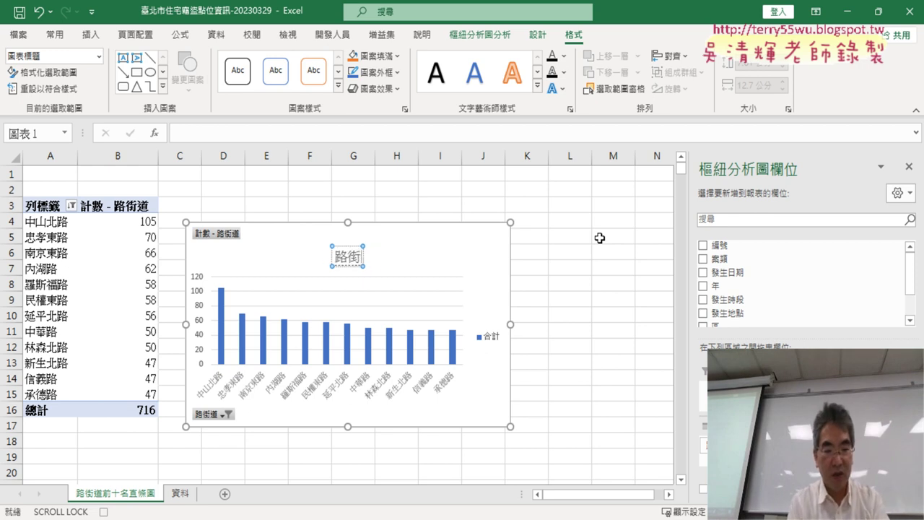
{"action": "type", "text": "道ㄧ前十"}
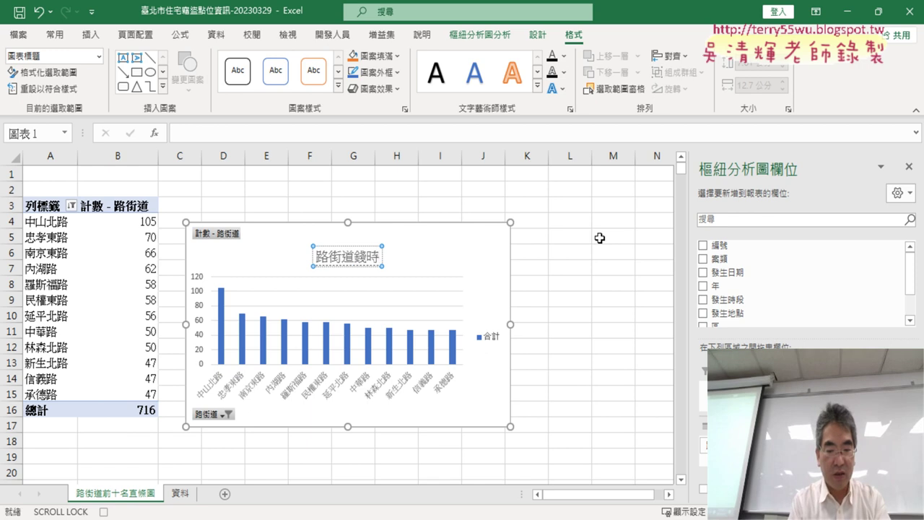
{"action": "type", "text": "名"}
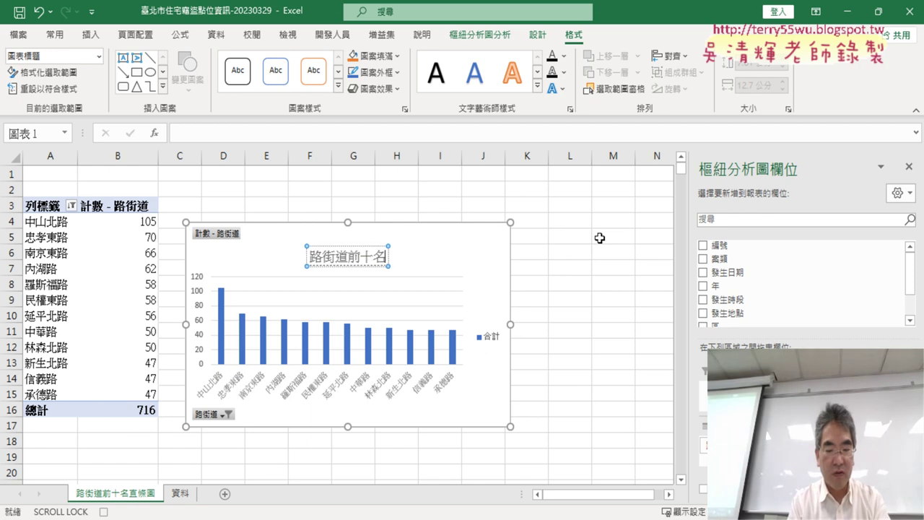
{"action": "type", "text": "直條"}
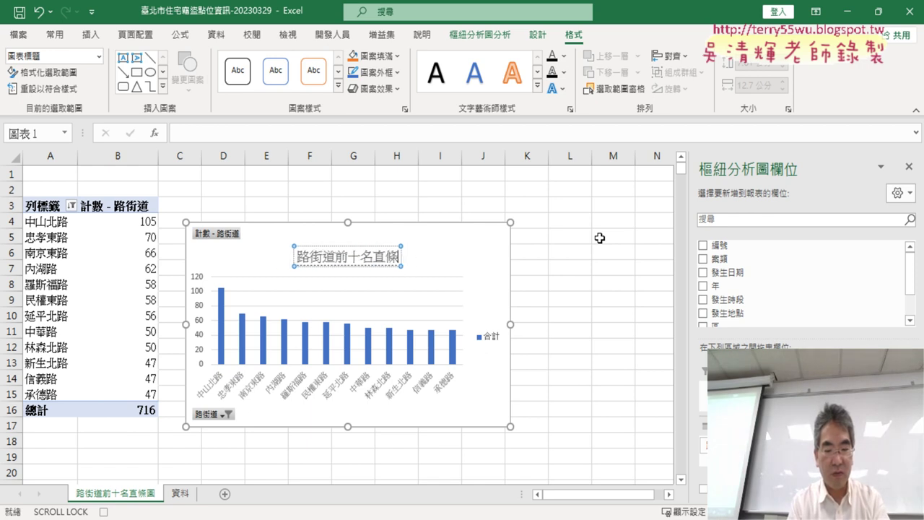
{"action": "type", "text": "圖"}
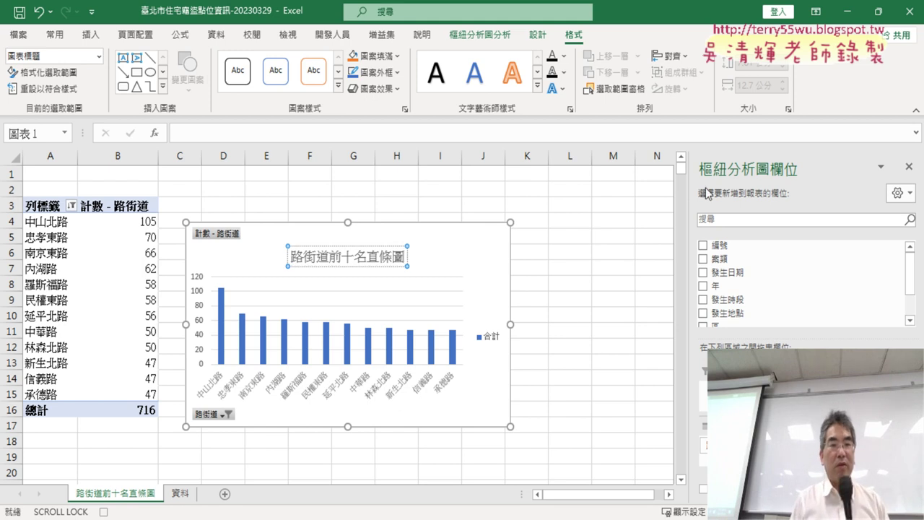
{"action": "left_click", "coordinate": [55, 34]}
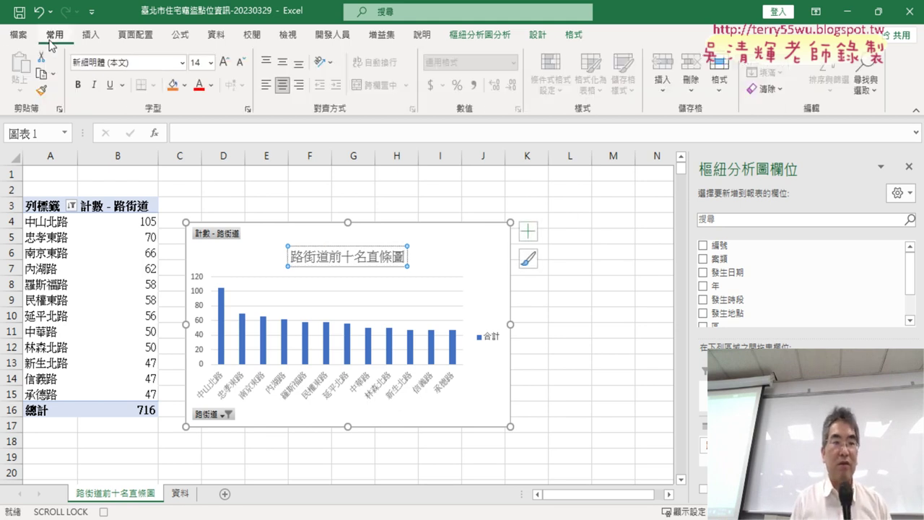
Step: Format the chart title red, bold and 20-point
{"action": "left_click", "coordinate": [199, 84]}
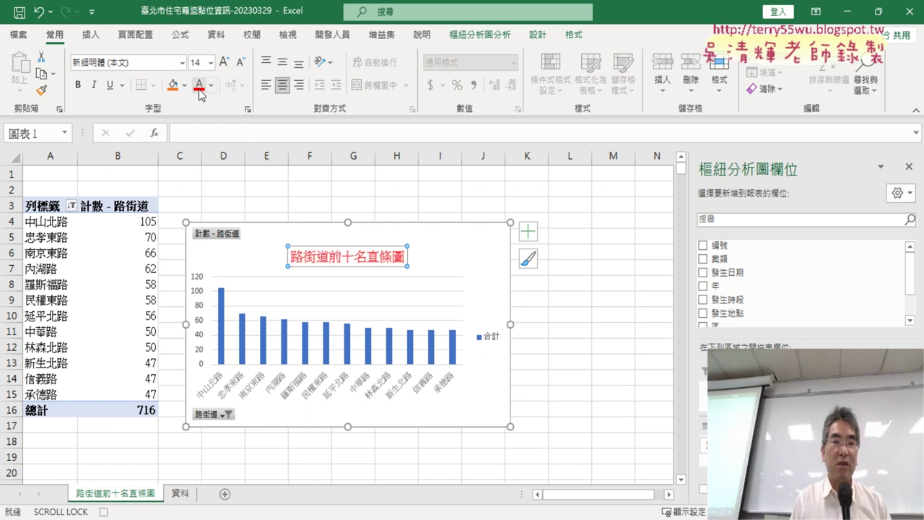
{"action": "left_click", "coordinate": [78, 84]}
{"action": "left_click", "coordinate": [211, 62]}
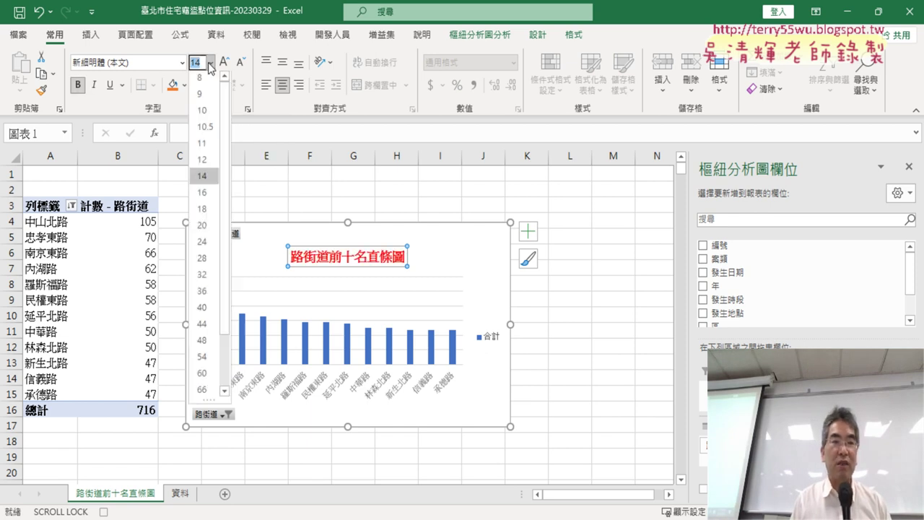
{"action": "left_click", "coordinate": [203, 230]}
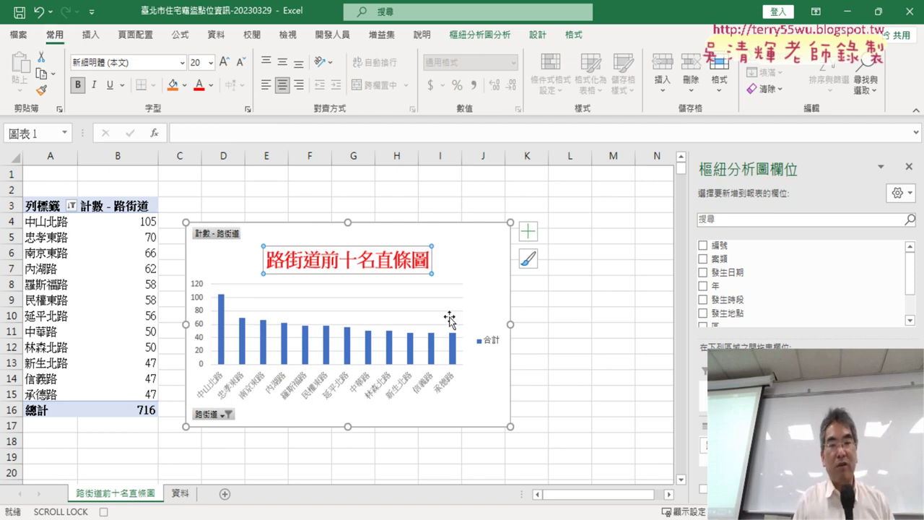
Step: Delete the 合計 legend from the chart
{"action": "left_click", "coordinate": [491, 342]}
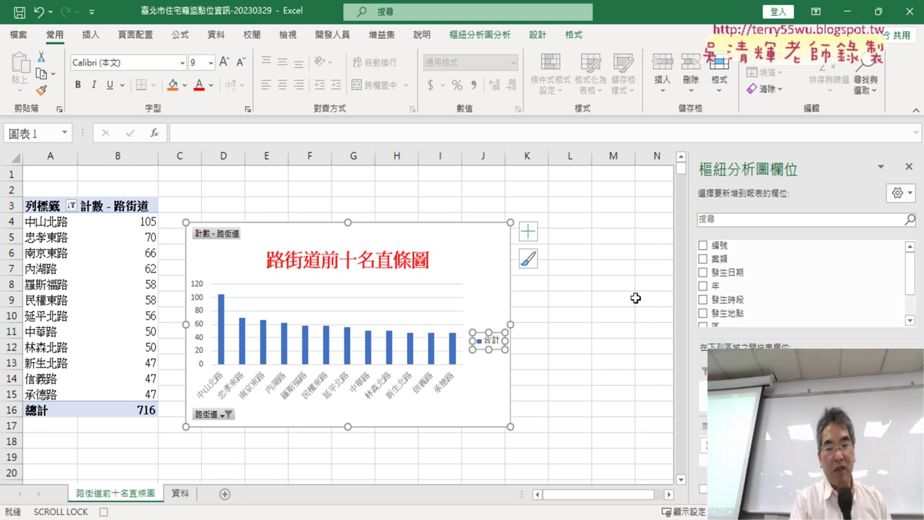
{"action": "key", "text": "Delete"}
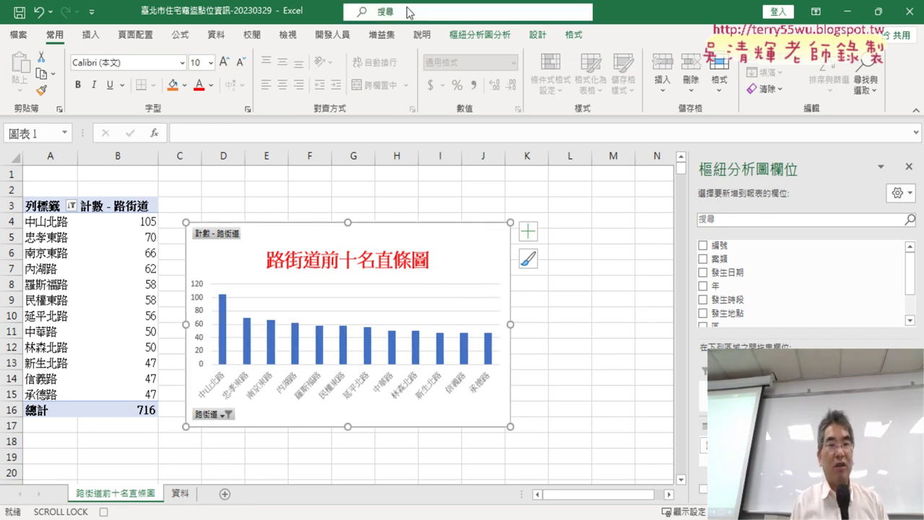
{"action": "left_click", "coordinate": [333, 35]}
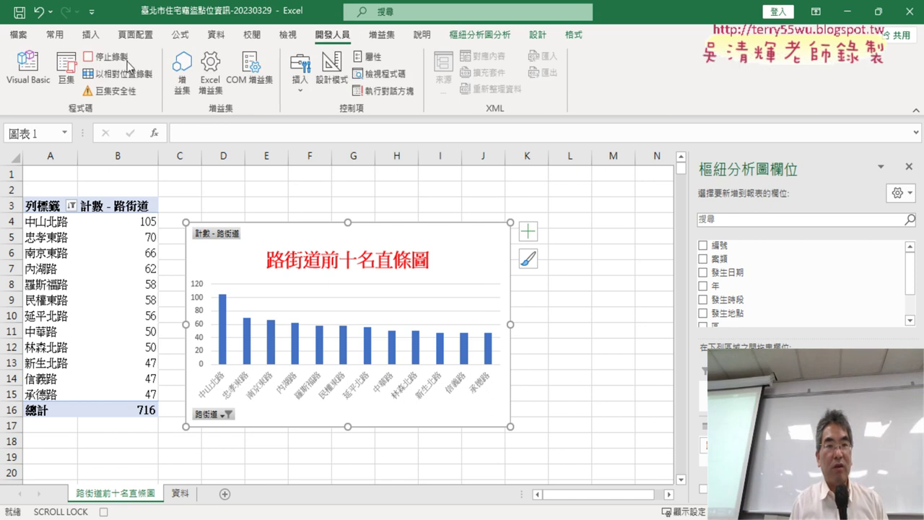
Step: Open the 樞紐圖_路街道 macro for editing and delete its header comment lines
{"action": "left_click", "coordinate": [66, 72]}
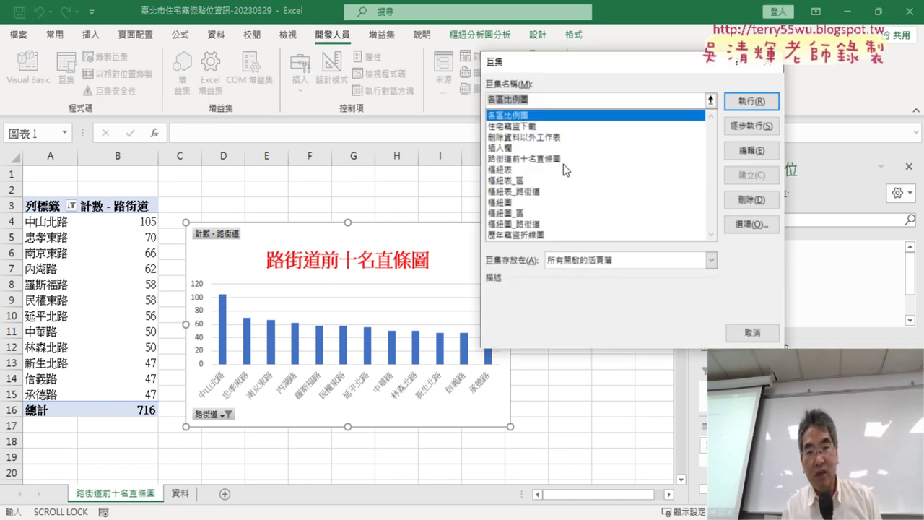
{"action": "left_click", "coordinate": [544, 225]}
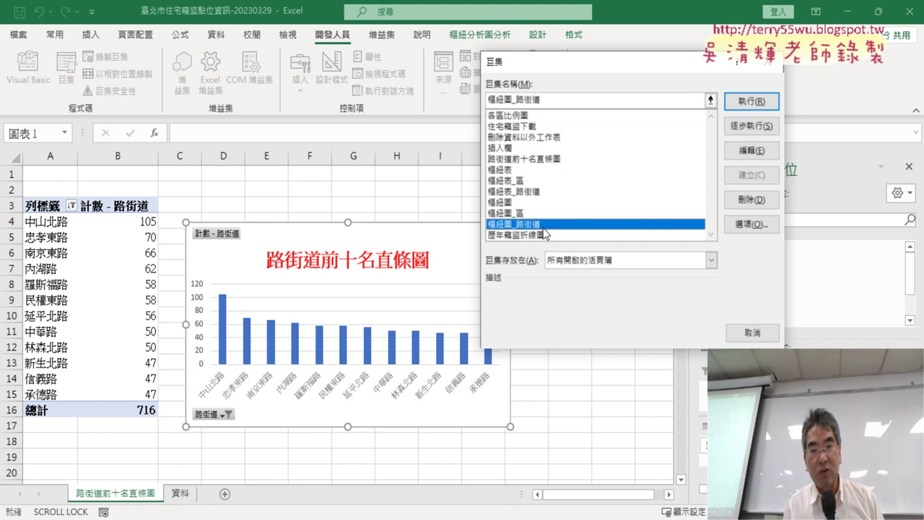
{"action": "left_click", "coordinate": [752, 150]}
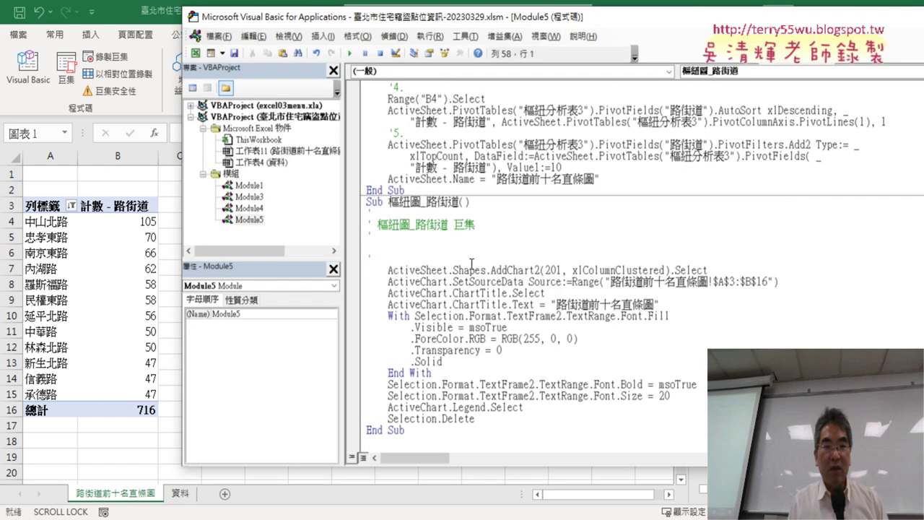
{"action": "left_click_drag", "start_coordinate": [372, 257], "coordinate": [367, 211]}
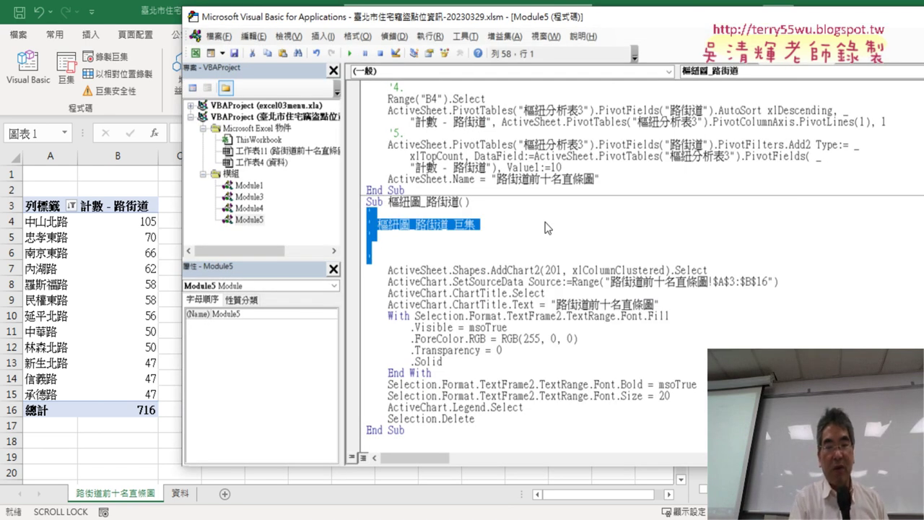
{"action": "key", "text": "Delete"}
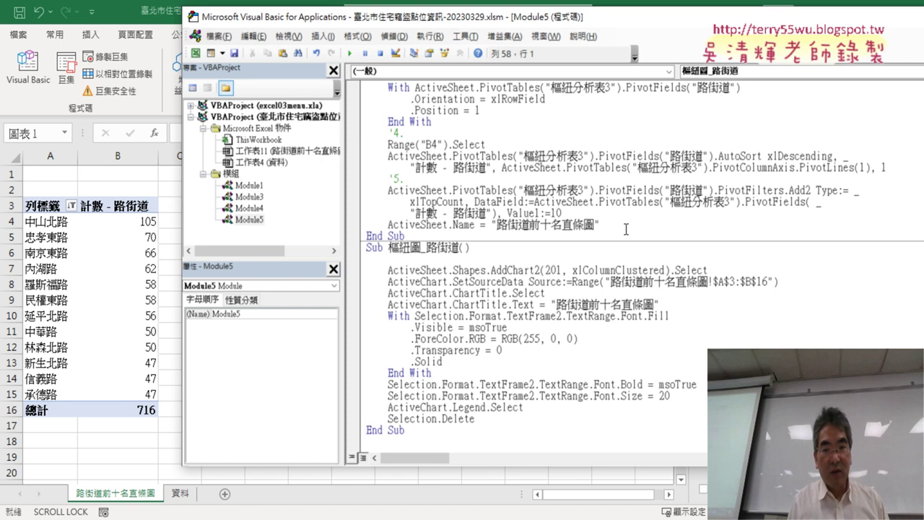
{"action": "key", "text": "Tab"}
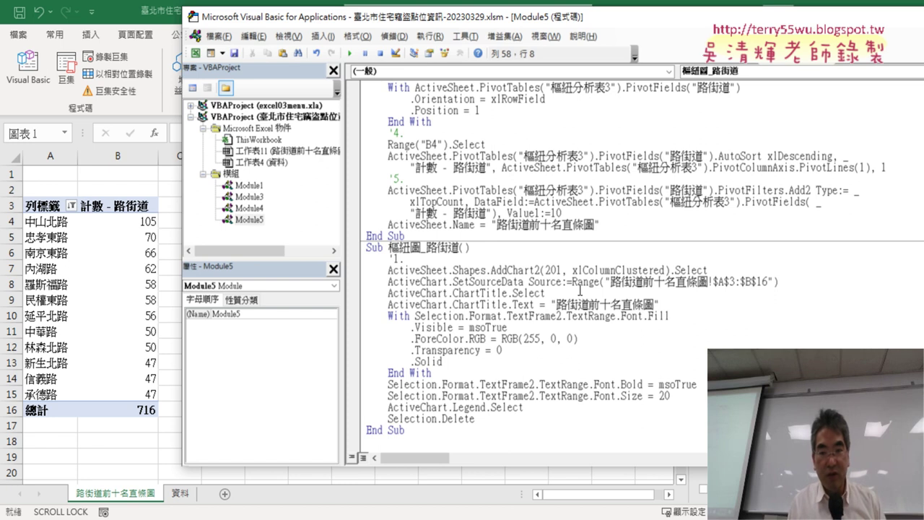
Step: Add step comment lines after SetSourceData and after Font.Size = 20, and inspect the AddChart2 arguments
{"action": "left_click", "coordinate": [790, 286]}
{"action": "key", "text": "Return"}
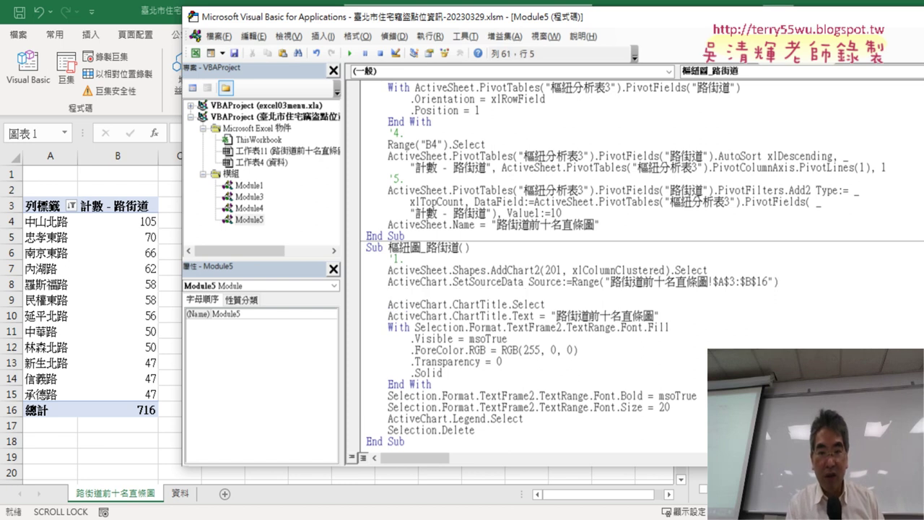
{"action": "type", "text": "ㄘ'2."}
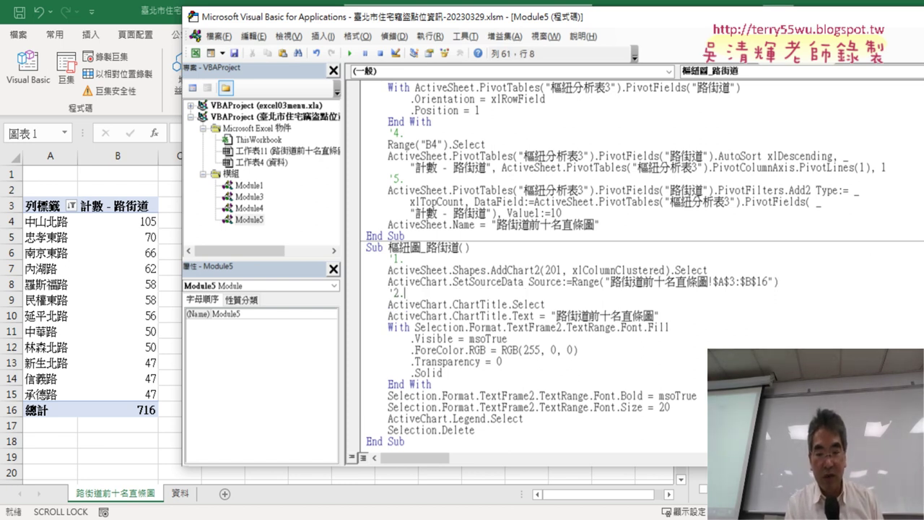
{"action": "key", "text": "Down"}
{"action": "key", "text": "Down"}
{"action": "key", "text": "Down"}
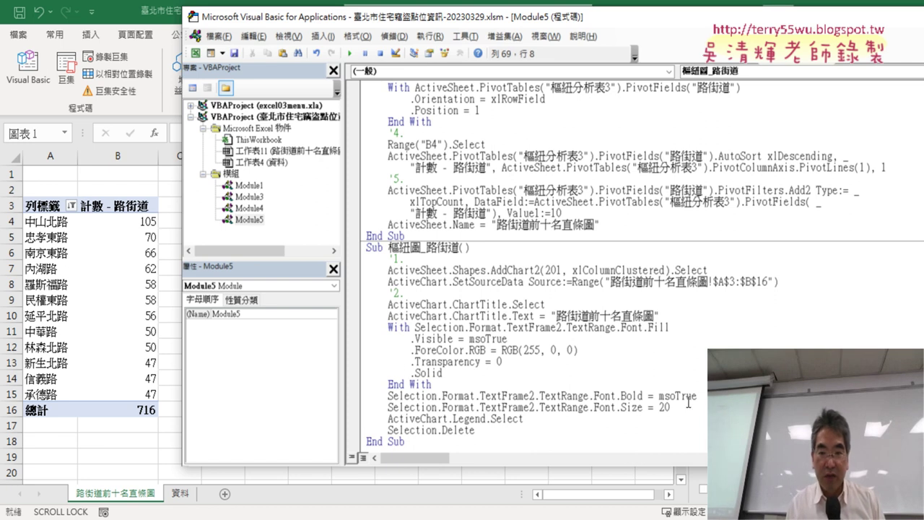
{"action": "key", "text": "Return"}
{"action": "type", "text": "'3"}
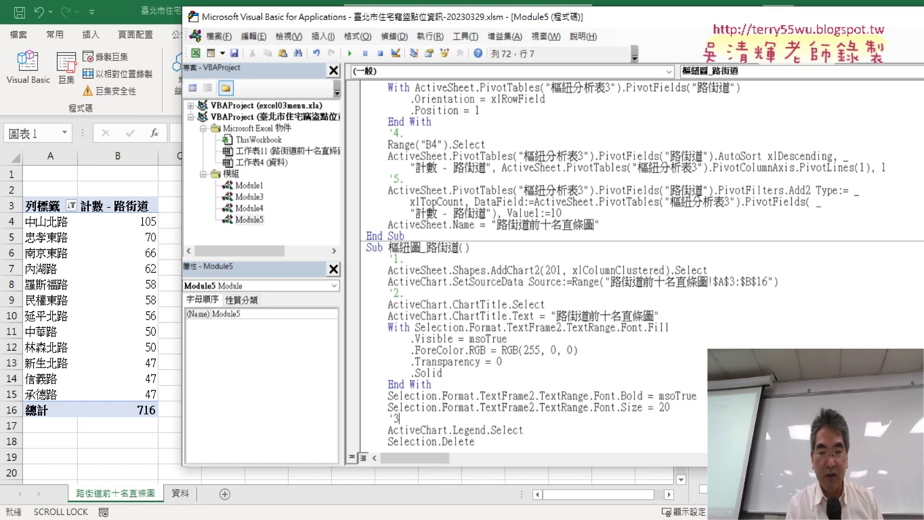
{"action": "type", "text": "."}
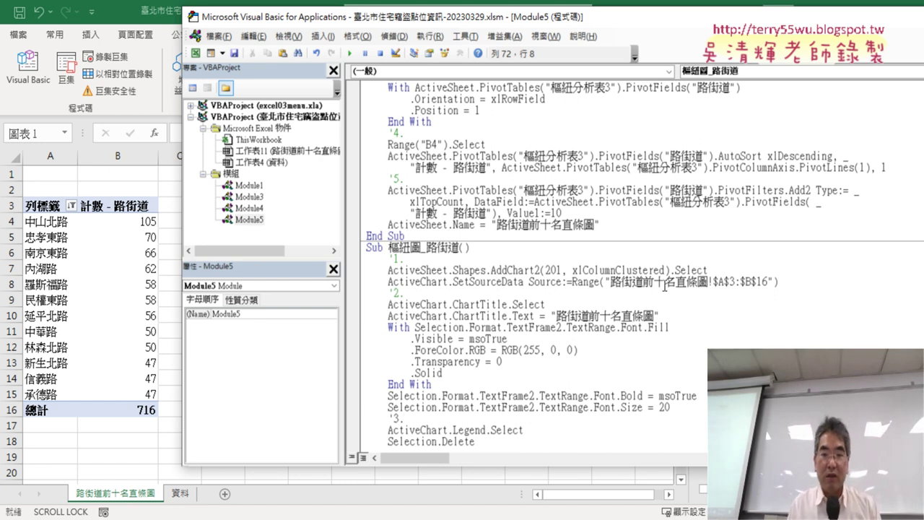
{"action": "left_click_drag", "start_coordinate": [545, 270], "coordinate": [666, 269]}
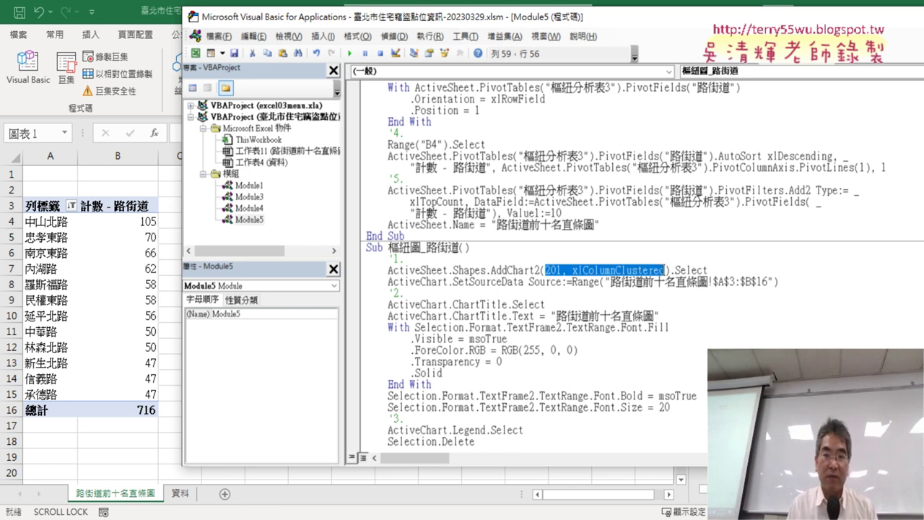
{"action": "left_click", "coordinate": [668, 270]}
{"action": "key", "text": "End"}
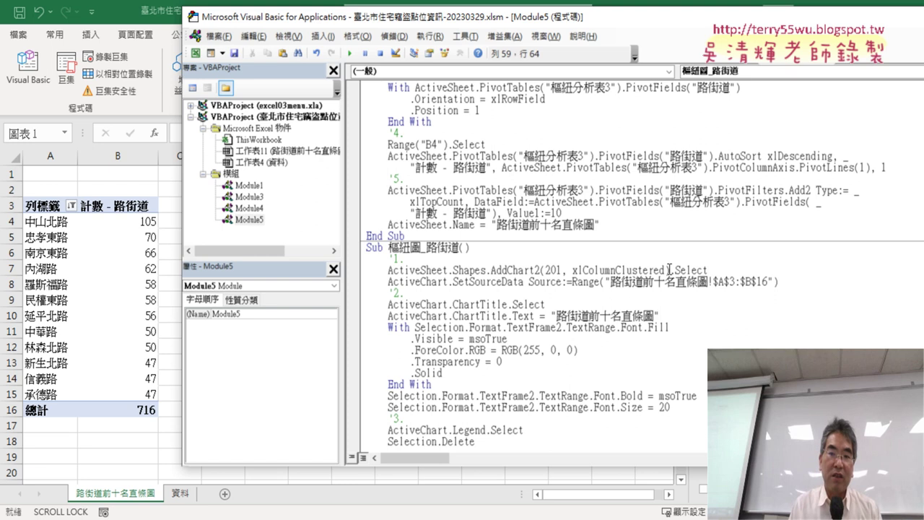
{"action": "left_click", "coordinate": [669, 270]}
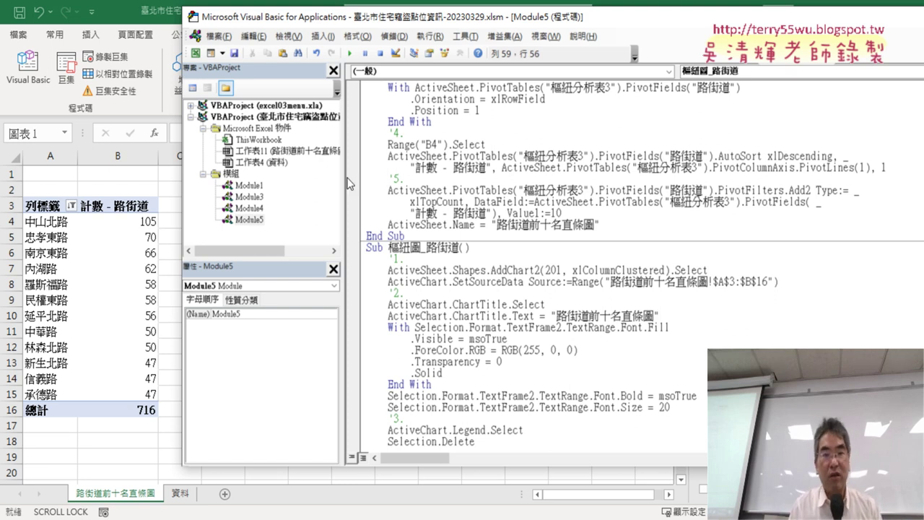
Step: View Module4's code, then Module3's 樞紐圖 chart code
{"action": "double_click", "coordinate": [246, 208]}
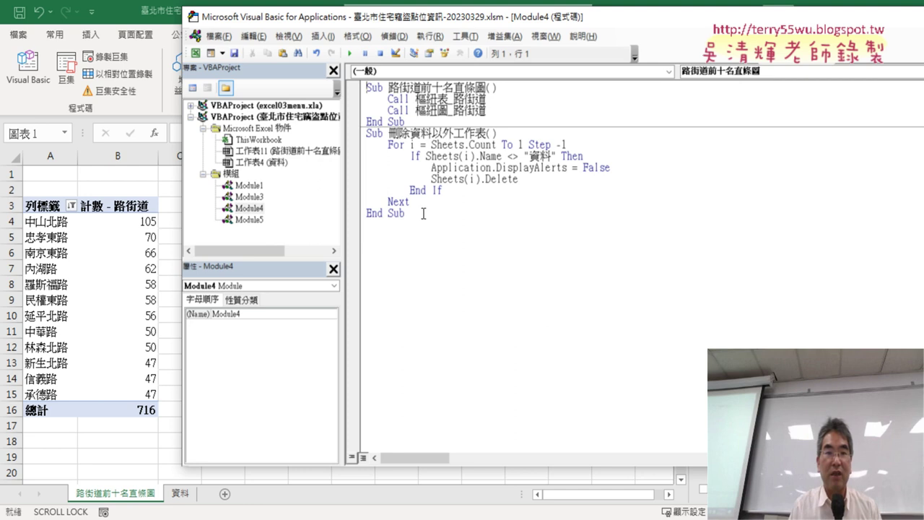
{"action": "double_click", "coordinate": [259, 198]}
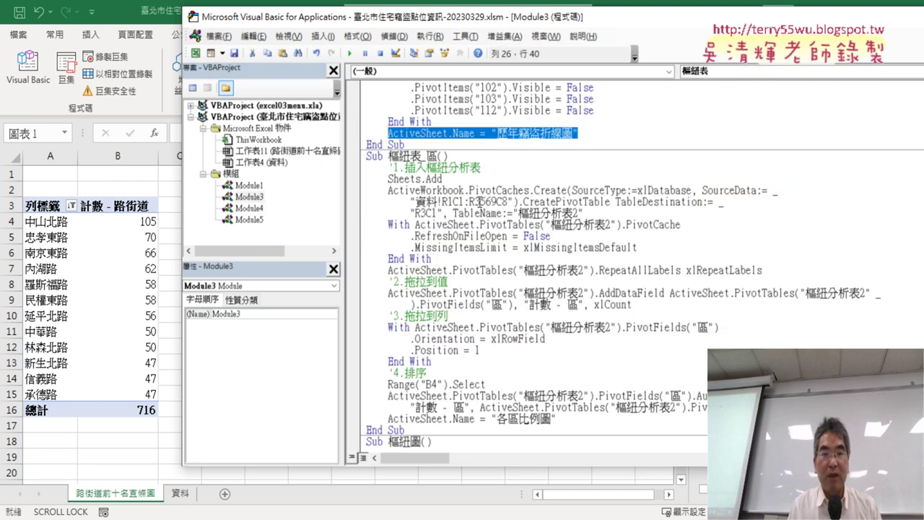
{"action": "scroll", "coordinate": [396, 159], "scroll_direction": "down", "scroll_amount": 4}
{"action": "scroll", "coordinate": [396, 159], "scroll_direction": "down", "scroll_amount": 3}
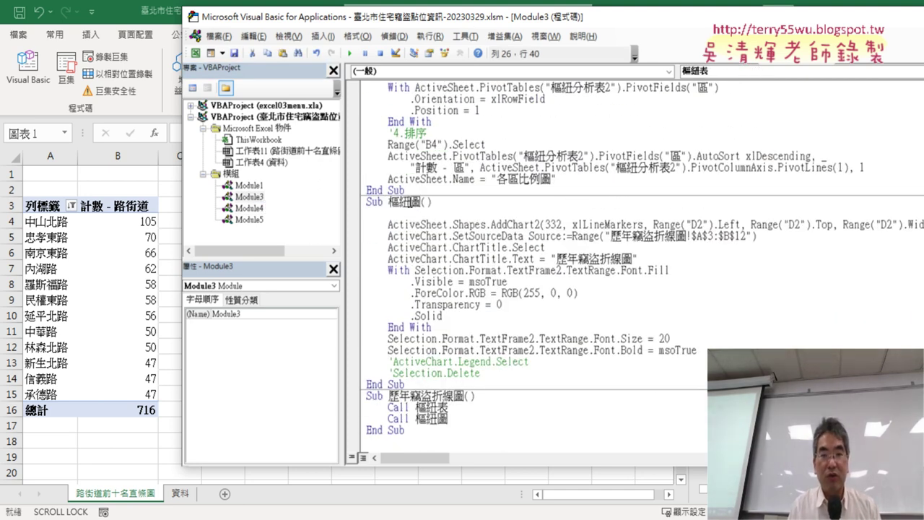
{"action": "left_click_drag", "start_coordinate": [535, 16], "coordinate": [336, 27]}
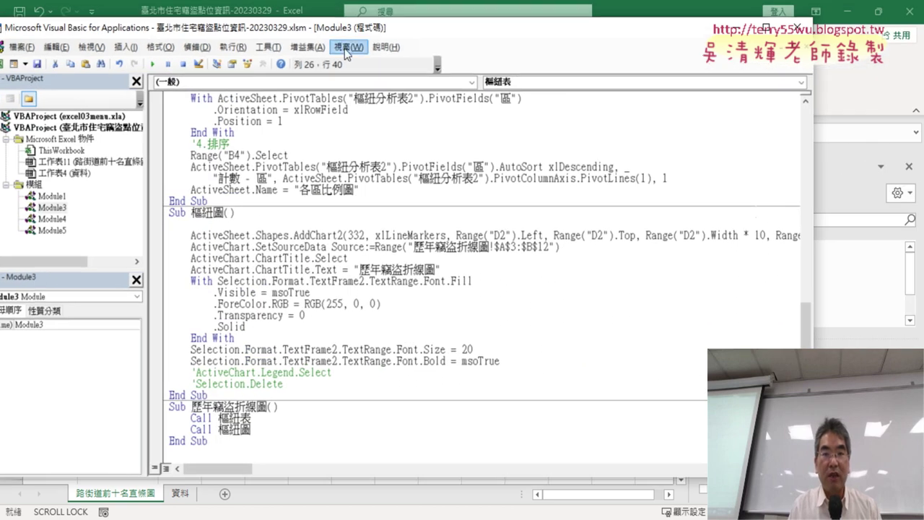
Step: Copy the Range("D2") position and size arguments from Module3's AddChart2 line
{"action": "left_click_drag", "start_coordinate": [457, 235], "coordinate": [546, 235]}
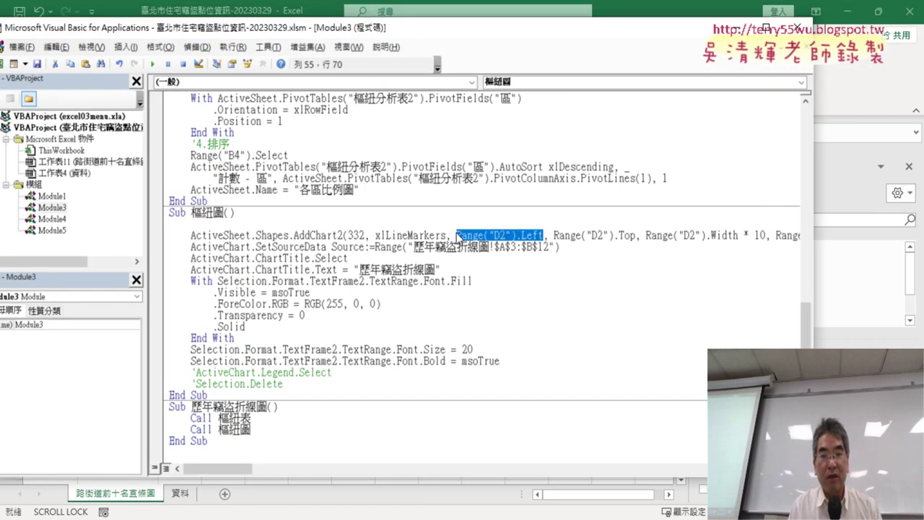
{"action": "mouse_move", "coordinate": [446, 236]}
{"action": "left_mouse_down"}
{"action": "mouse_move", "coordinate": [759, 239]}
{"action": "mouse_move", "coordinate": [744, 234]}
{"action": "left_mouse_up"}
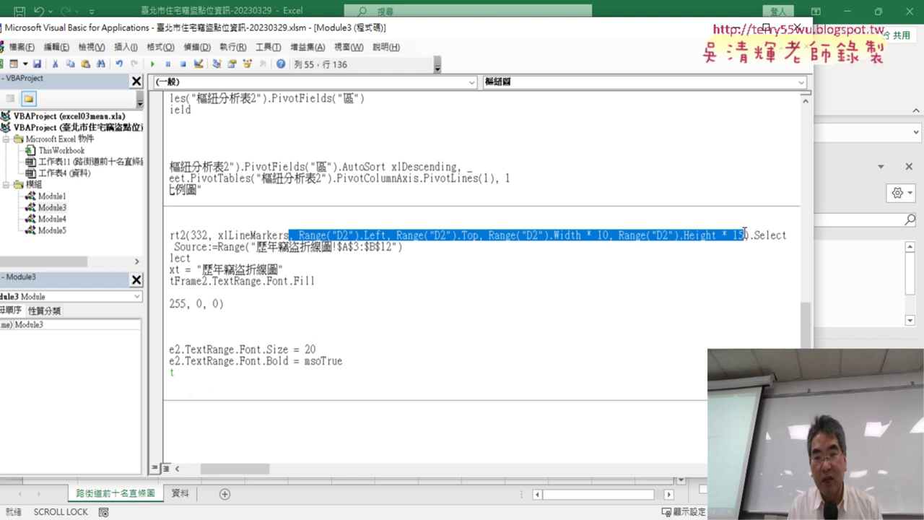
{"action": "right_click", "coordinate": [695, 238]}
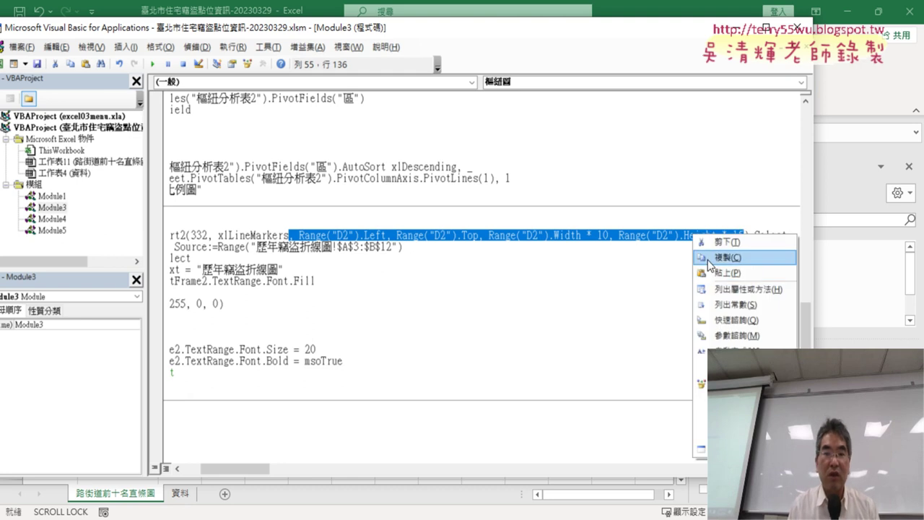
{"action": "left_click", "coordinate": [709, 260]}
Step: Paste them into Module5's AddChart2 line and change the height multiplier from 15 to 20
{"action": "double_click", "coordinate": [58, 231]}
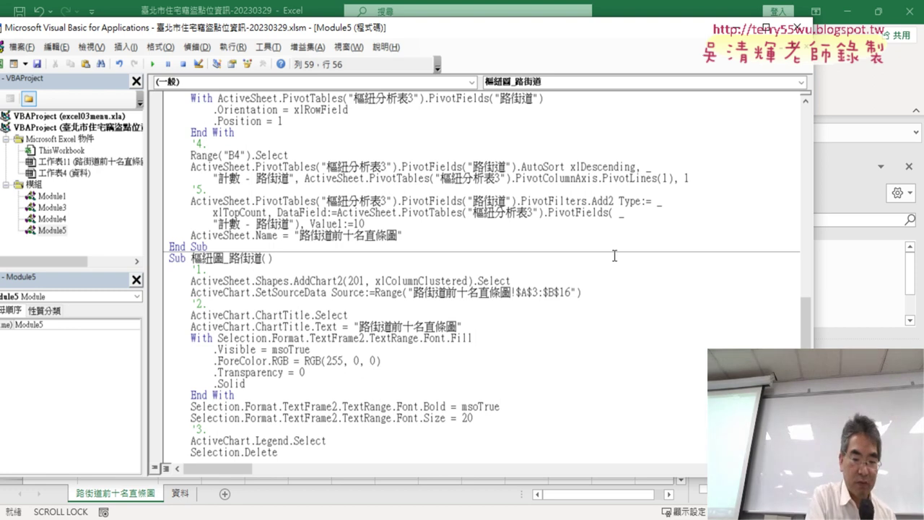
{"action": "key", "text": "ctrl+v"}
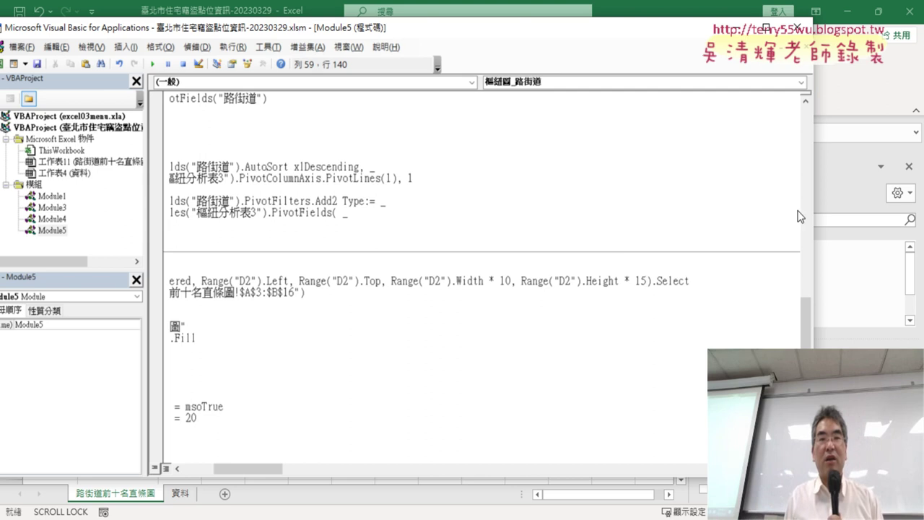
{"action": "double_click", "coordinate": [644, 281]}
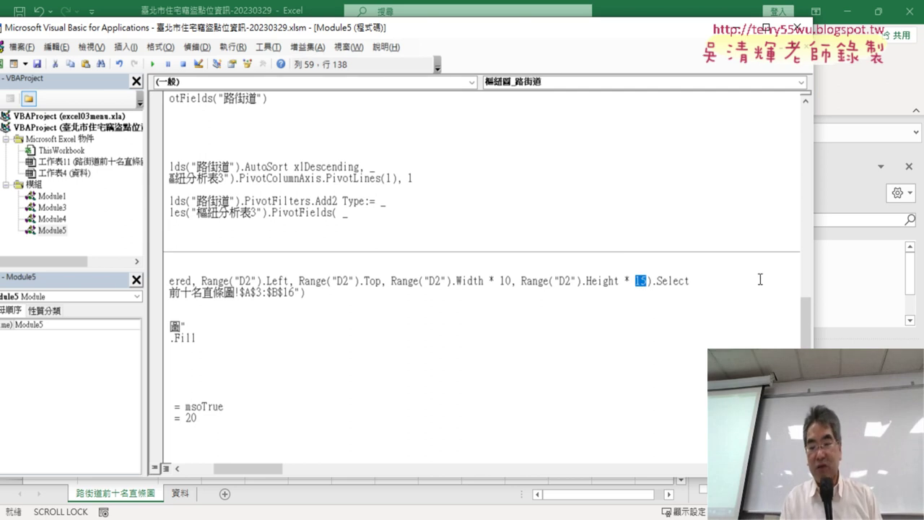
{"action": "type", "text": "20"}
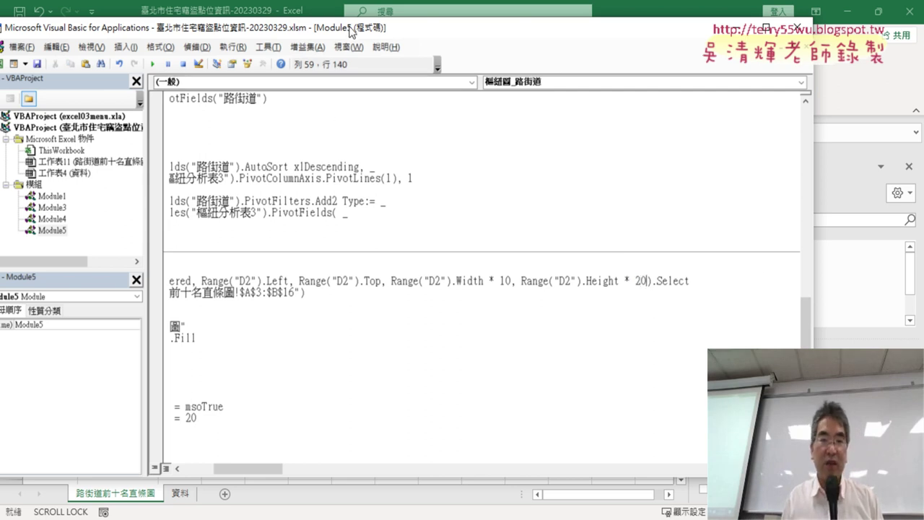
{"action": "left_click_drag", "start_coordinate": [352, 32], "coordinate": [692, 44]}
Step: Run 樞紐圖_路街道 and view the taller red-titled top-ten street chart anchored at D2
{"action": "left_click", "coordinate": [576, 315]}
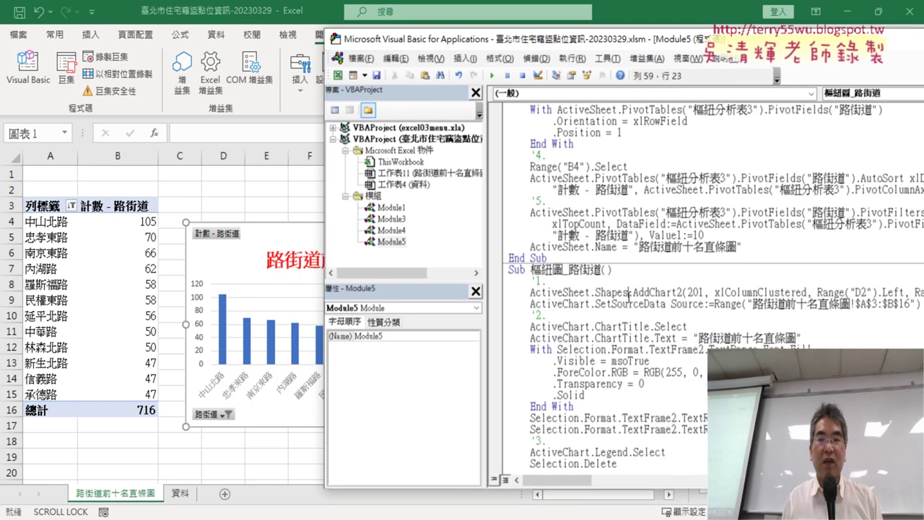
{"action": "left_click", "coordinate": [496, 77]}
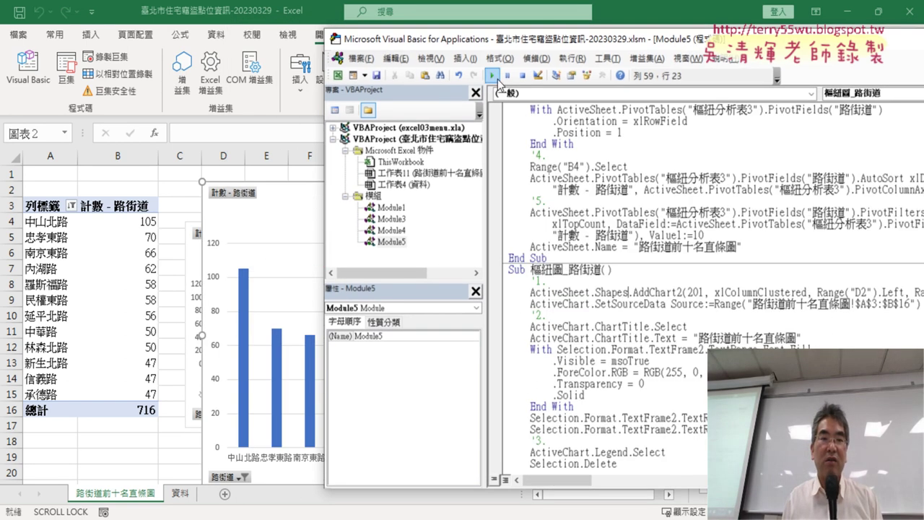
{"action": "left_click", "coordinate": [148, 185]}
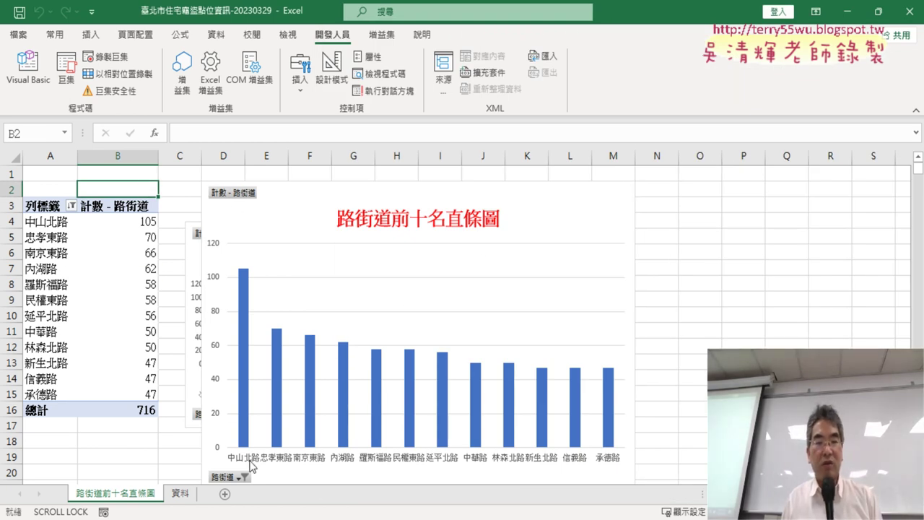
{"action": "scroll", "coordinate": [254, 452], "scroll_direction": "down", "scroll_amount": 2}
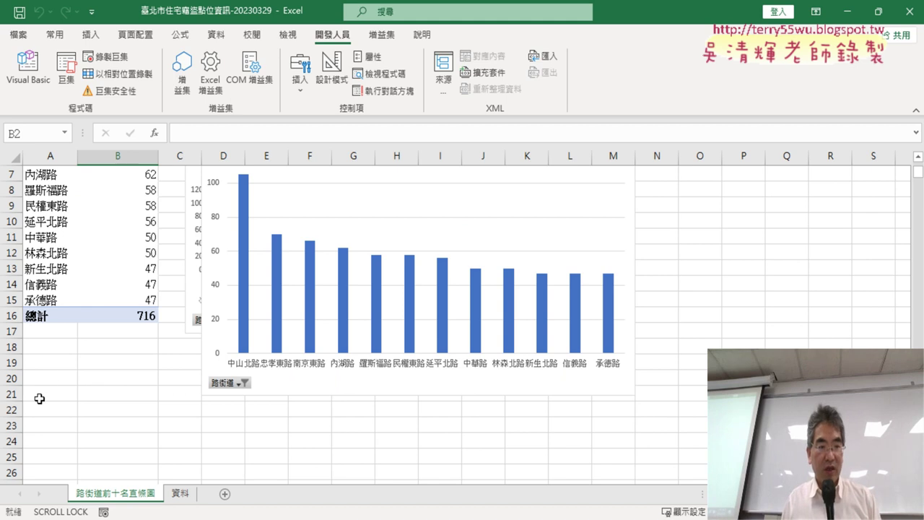
{"action": "scroll", "coordinate": [576, 404], "scroll_direction": "up", "scroll_amount": 2}
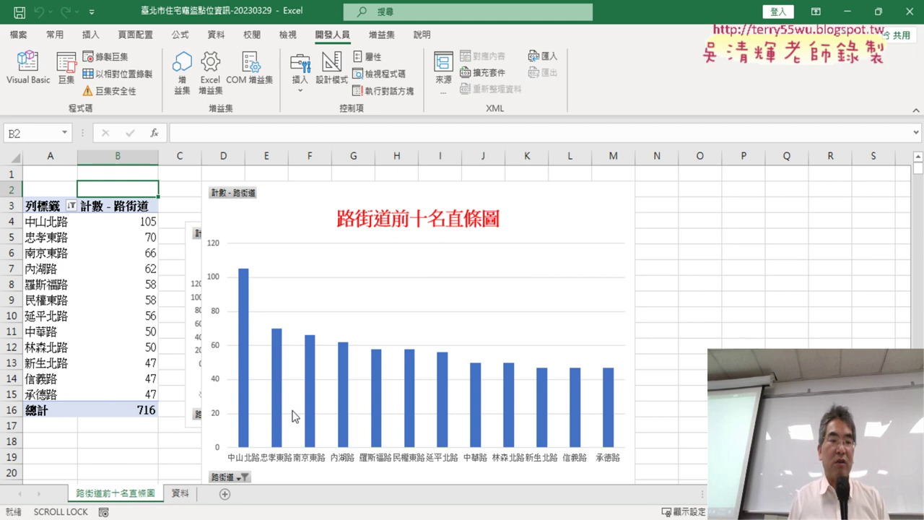
Step: Delete the 路街道前十名直條圖 sheet, leaving only 資料
{"action": "right_click", "coordinate": [127, 496]}
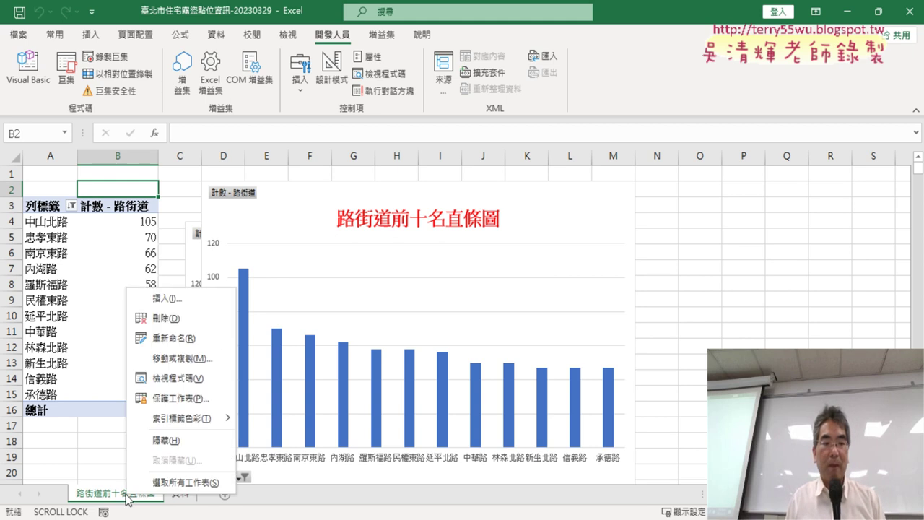
{"action": "left_click", "coordinate": [198, 318]}
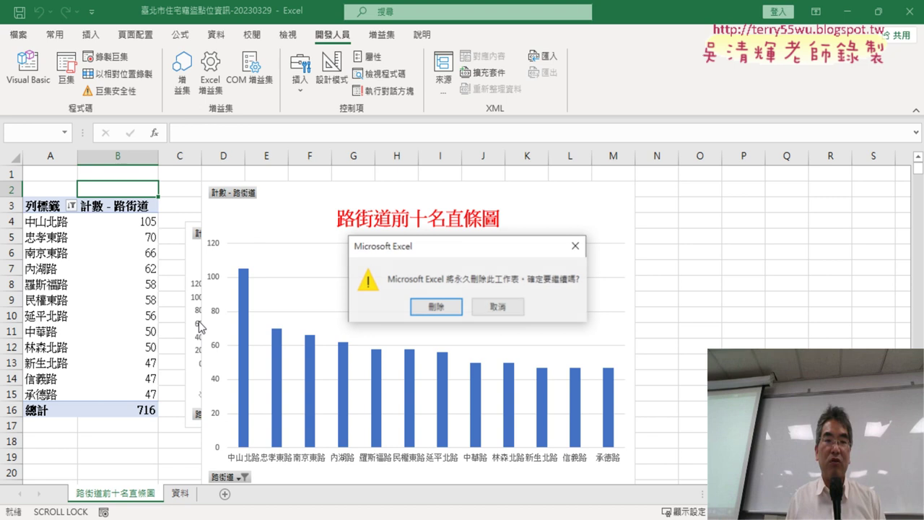
{"action": "left_click", "coordinate": [438, 307]}
Step: Show Module4's 路街道前十名直條圖 macro in the VBA editor
{"action": "left_click", "coordinate": [41, 85]}
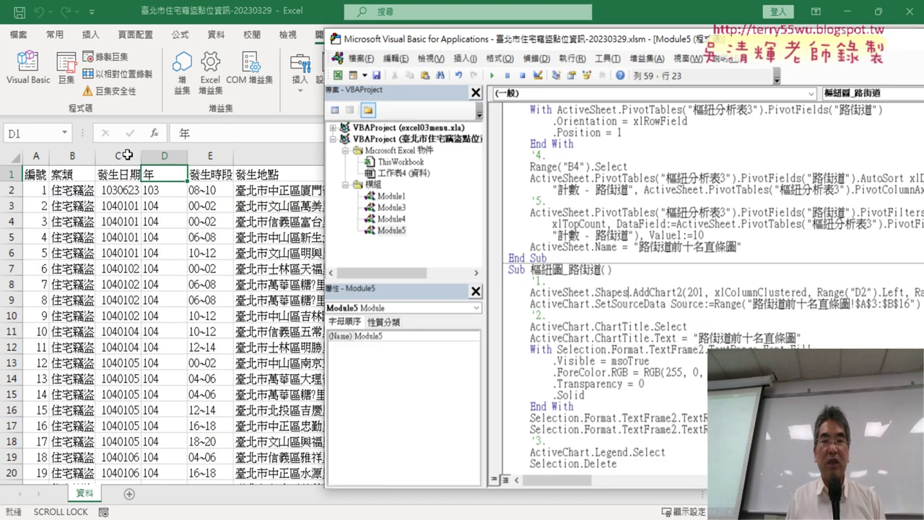
{"action": "scroll", "coordinate": [614, 349], "scroll_direction": "down", "scroll_amount": 1}
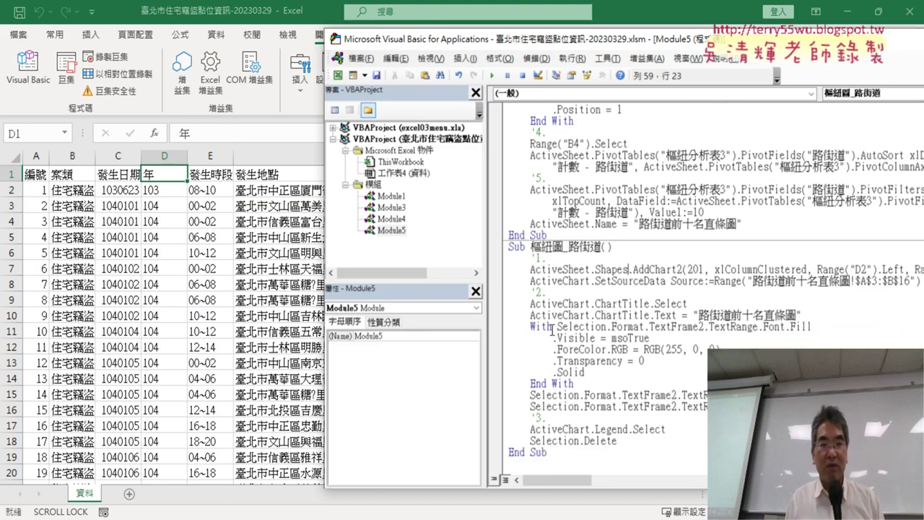
{"action": "left_click", "coordinate": [399, 231]}
{"action": "double_click", "coordinate": [394, 220]}
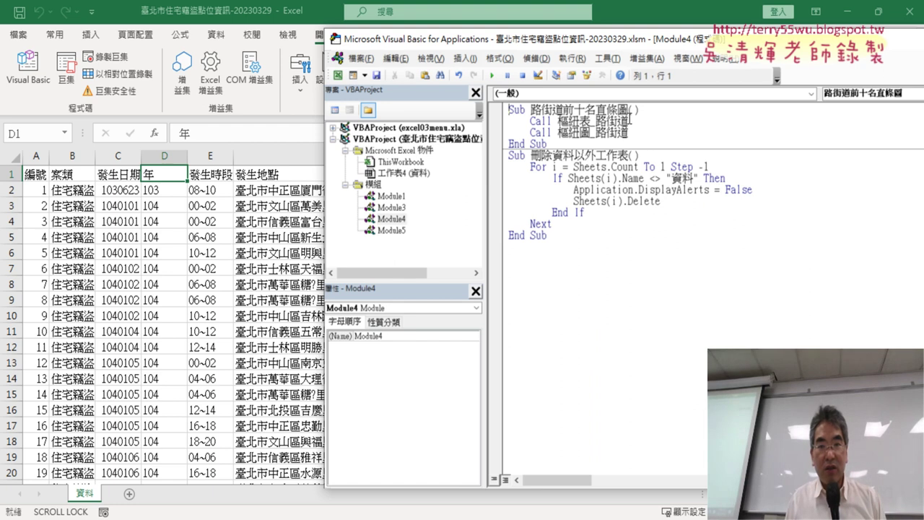
Step: Cut the 路街道前十名直條圖 macro from Module4 and paste it after Module5's last macro
{"action": "left_click_drag", "start_coordinate": [557, 142], "coordinate": [498, 105]}
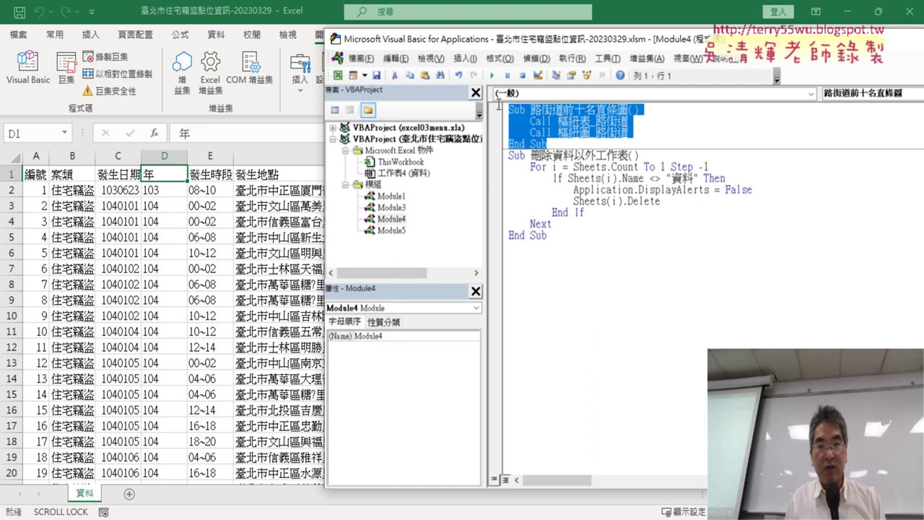
{"action": "right_click", "coordinate": [556, 116]}
{"action": "left_click", "coordinate": [599, 128]}
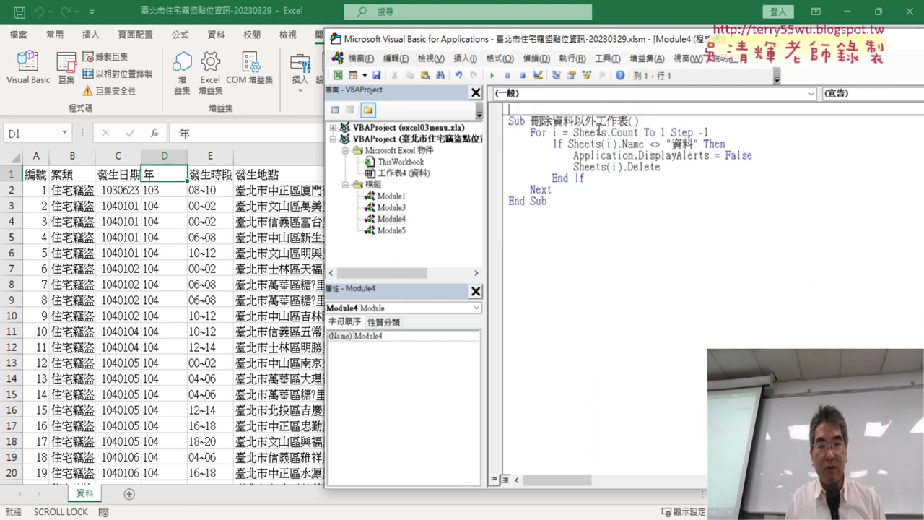
{"action": "double_click", "coordinate": [391, 230]}
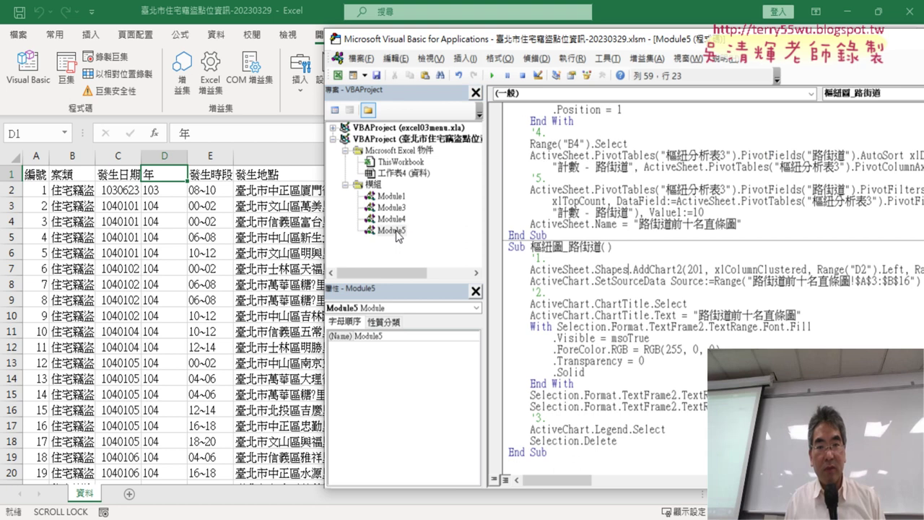
{"action": "left_click", "coordinate": [562, 461]}
{"action": "key", "text": "ctrl+v"}
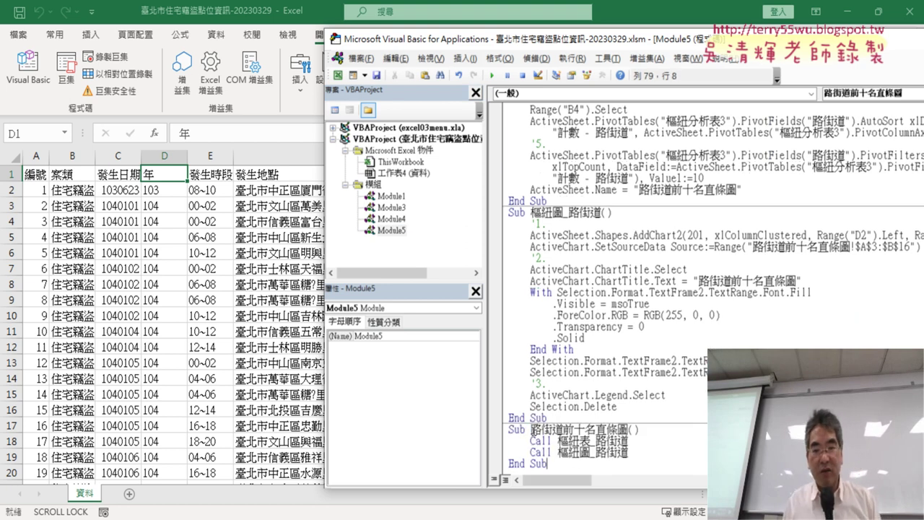
Step: Run the combined 路街道前十名直條圖 macro to rebuild the sheet with its 716-total pivot table
{"action": "left_click_drag", "start_coordinate": [532, 429], "coordinate": [626, 427]}
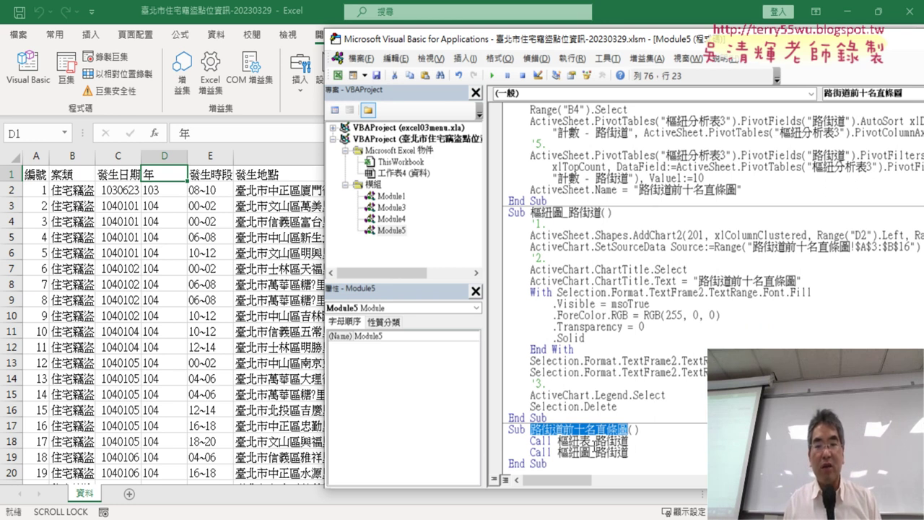
{"action": "left_click_drag", "start_coordinate": [560, 453], "coordinate": [591, 453]}
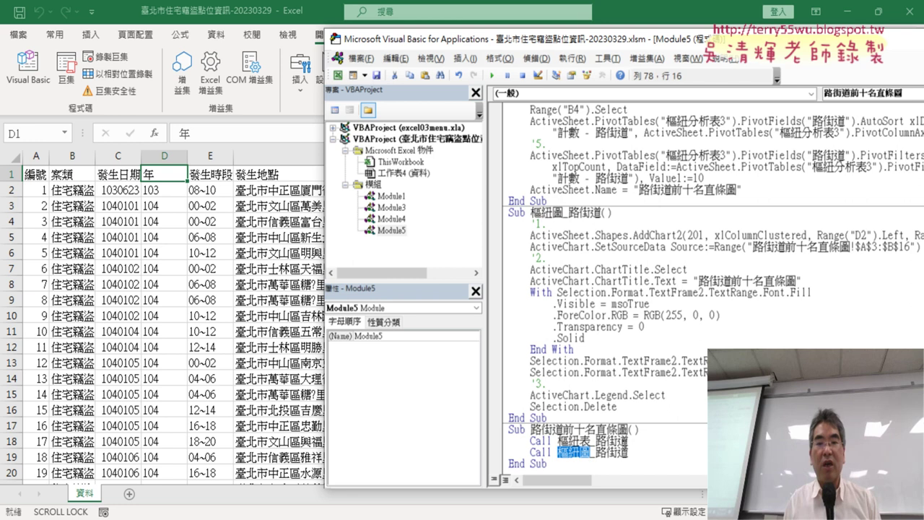
{"action": "left_click", "coordinate": [611, 440]}
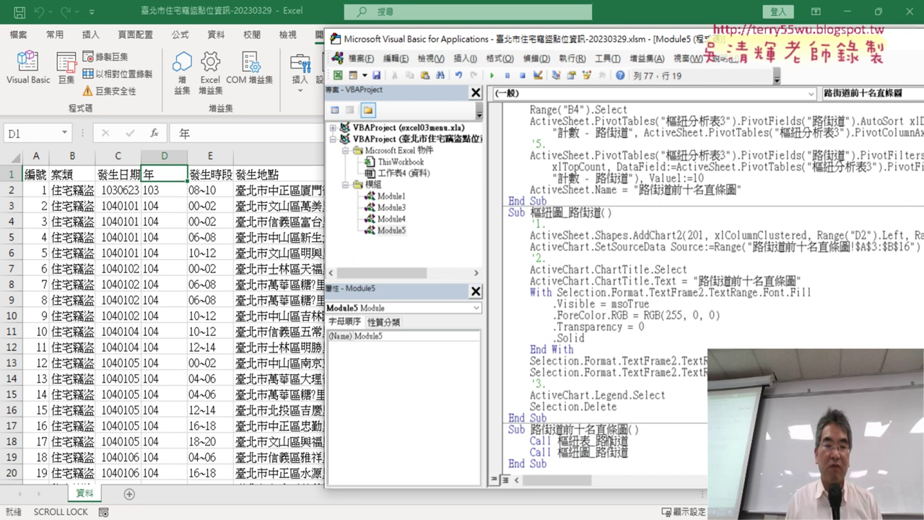
{"action": "left_click", "coordinate": [492, 75]}
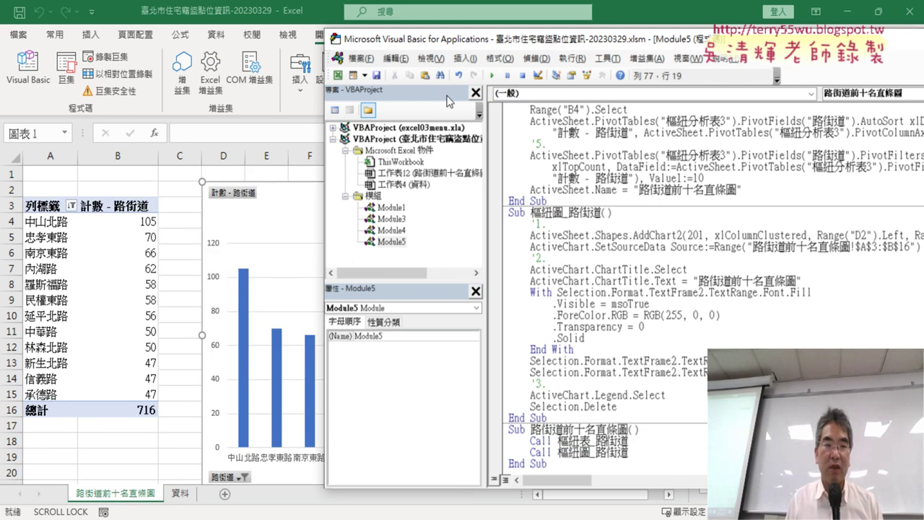
Step: Check the rebuilt top-ten chart sheet, then build the 歷年竊盜折線圖 yearly line chart from 資料
{"action": "left_click", "coordinate": [164, 276]}
{"action": "left_click", "coordinate": [79, 278]}
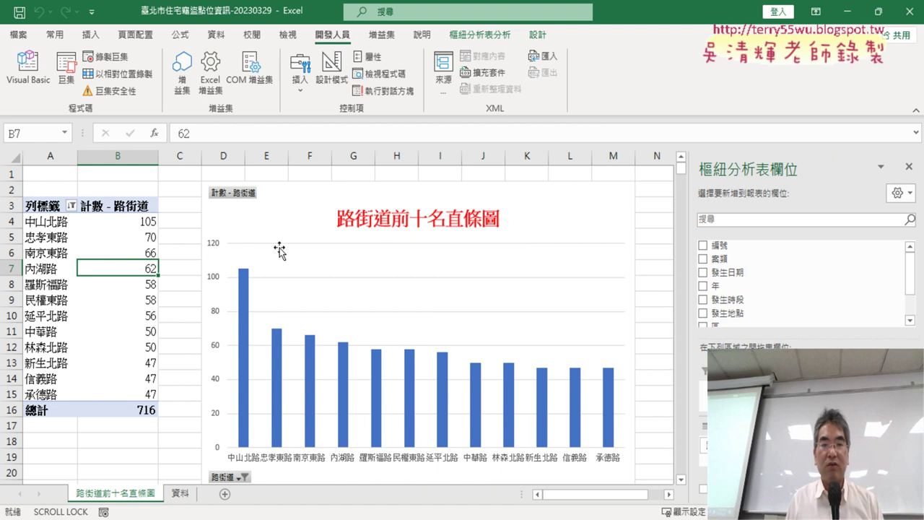
{"action": "left_click", "coordinate": [182, 494]}
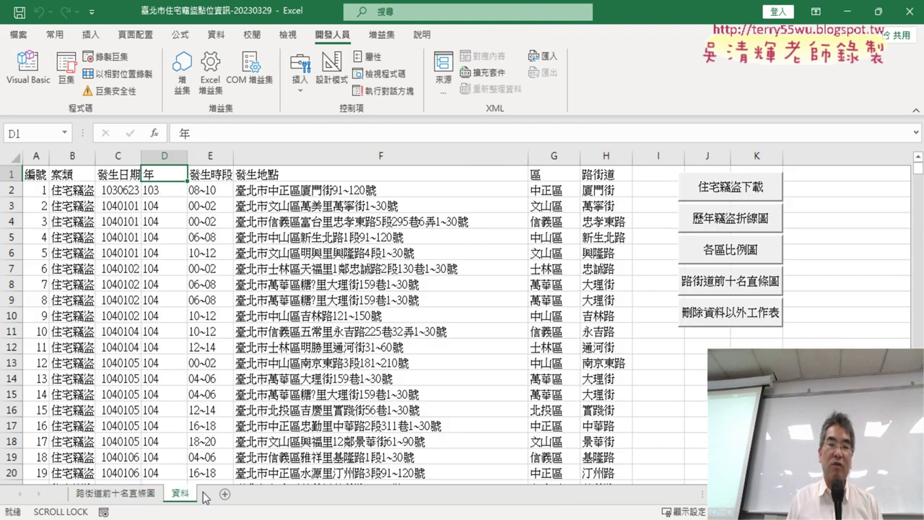
{"action": "left_click", "coordinate": [729, 218]}
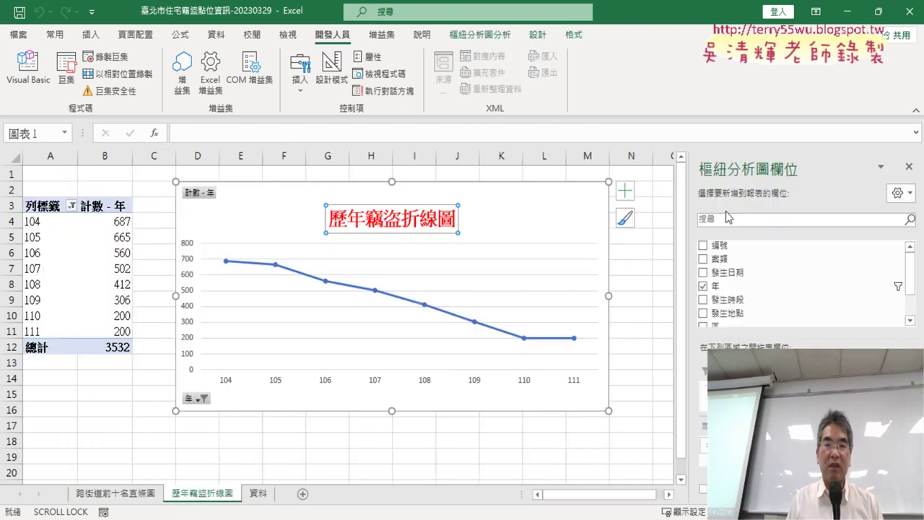
Step: Build the 各區比例圖 district pie chart sheet from 資料 and revisit the street chart sheet
{"action": "left_click", "coordinate": [267, 498]}
{"action": "left_click", "coordinate": [760, 251]}
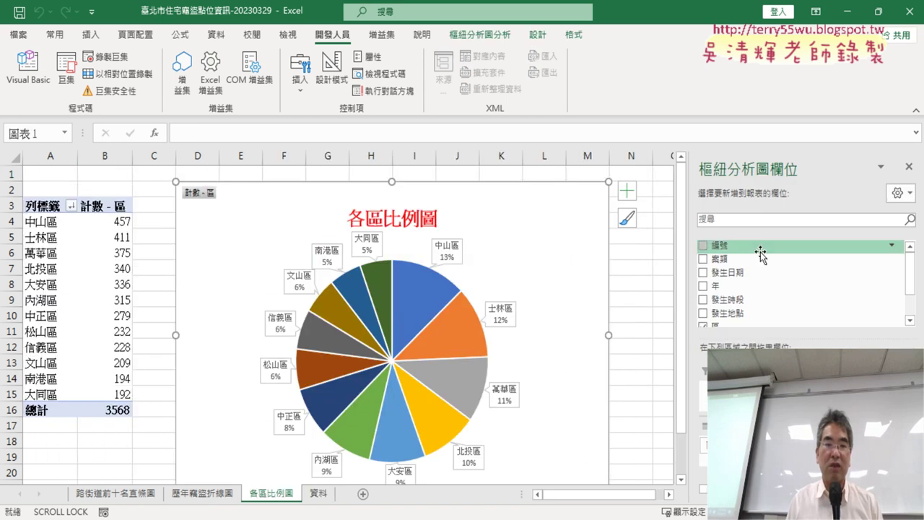
{"action": "left_click", "coordinate": [116, 494]}
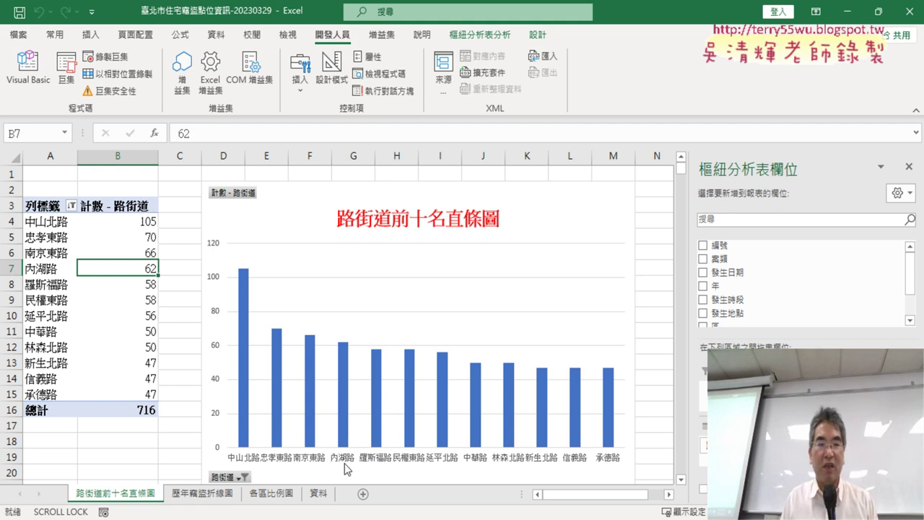
{"action": "left_click", "coordinate": [27, 69]}
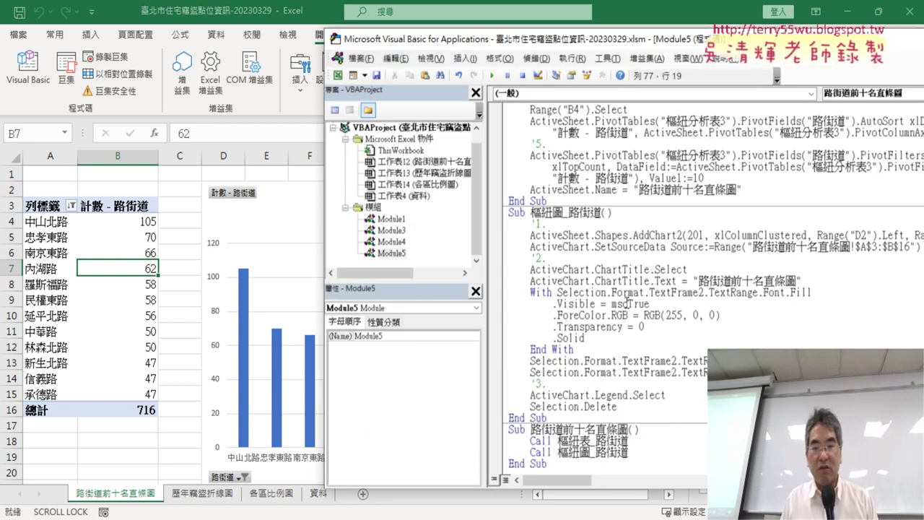
Step: Review the full street chart macro code, then return to the red-titled chart with its 716-total pivot table
{"action": "scroll", "coordinate": [627, 316], "scroll_direction": "down", "scroll_amount": 1}
{"action": "left_click_drag", "start_coordinate": [614, 40], "coordinate": [293, 39]}
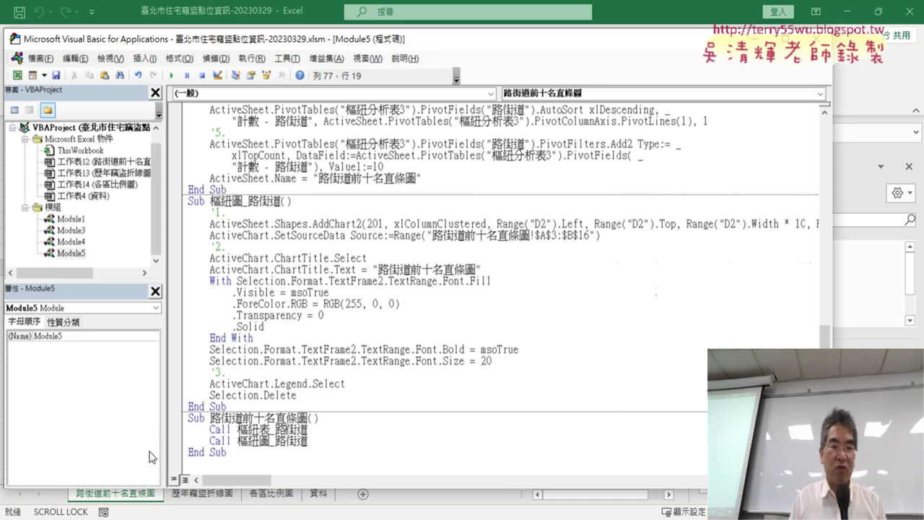
{"action": "left_click", "coordinate": [140, 499]}
{"action": "left_click", "coordinate": [75, 291]}
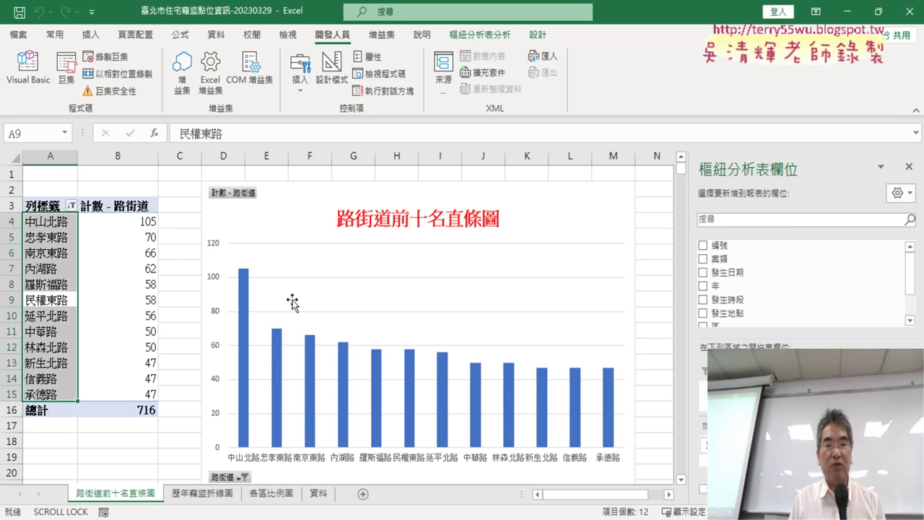